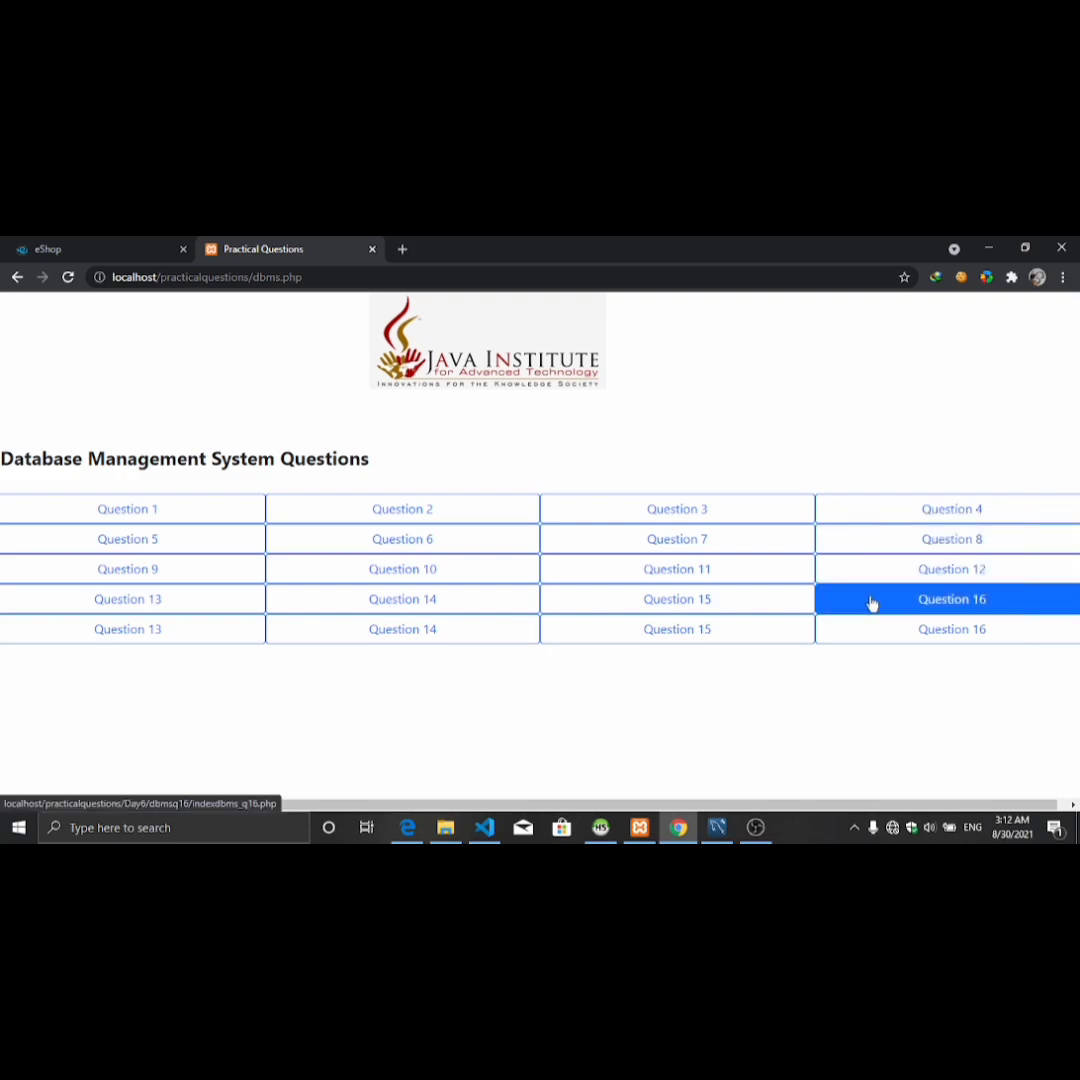
# Step: Open Question 16 of the database management questions, then create a new model in MySQL Workbench
pyautogui.click(872, 603)
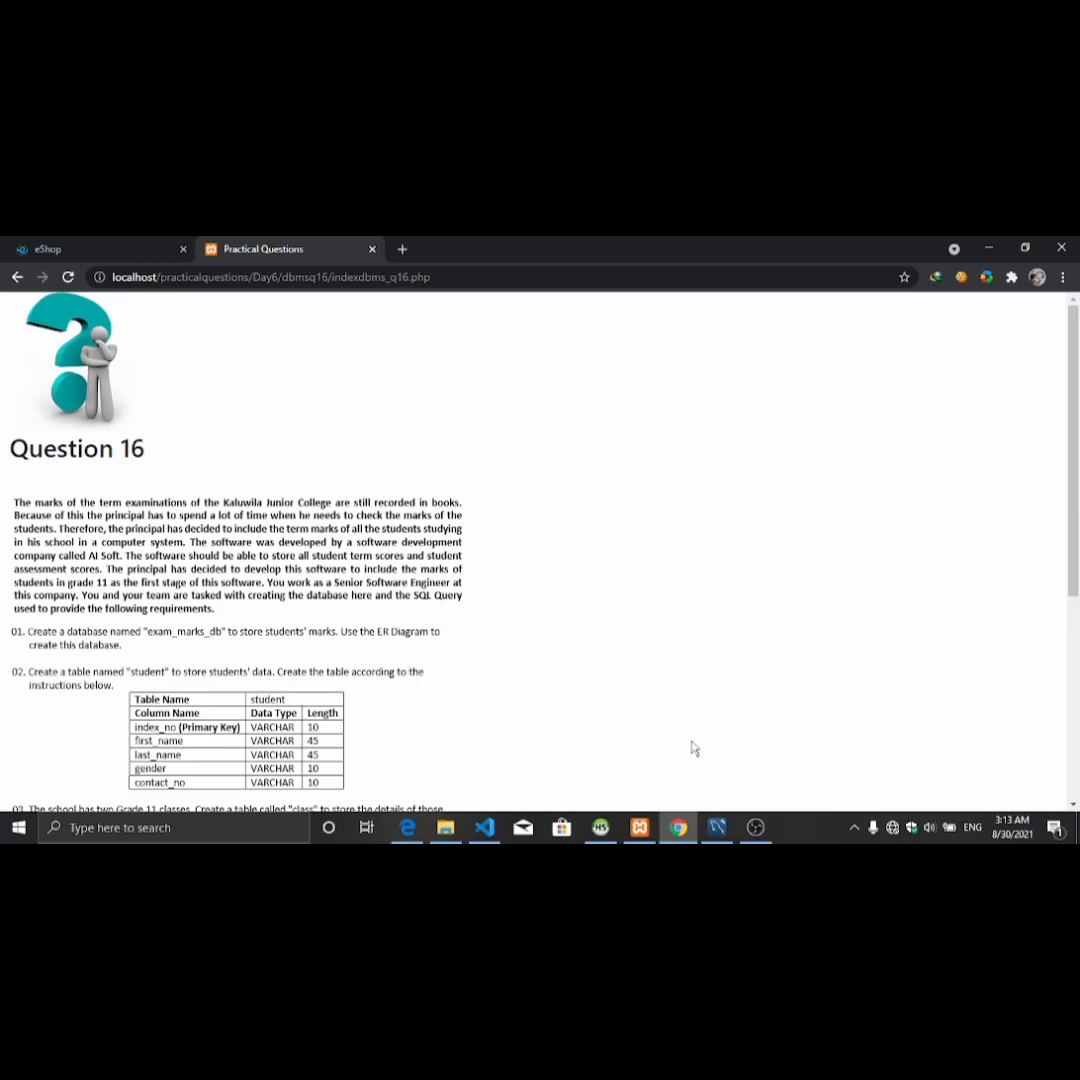
pyautogui.click(720, 832)
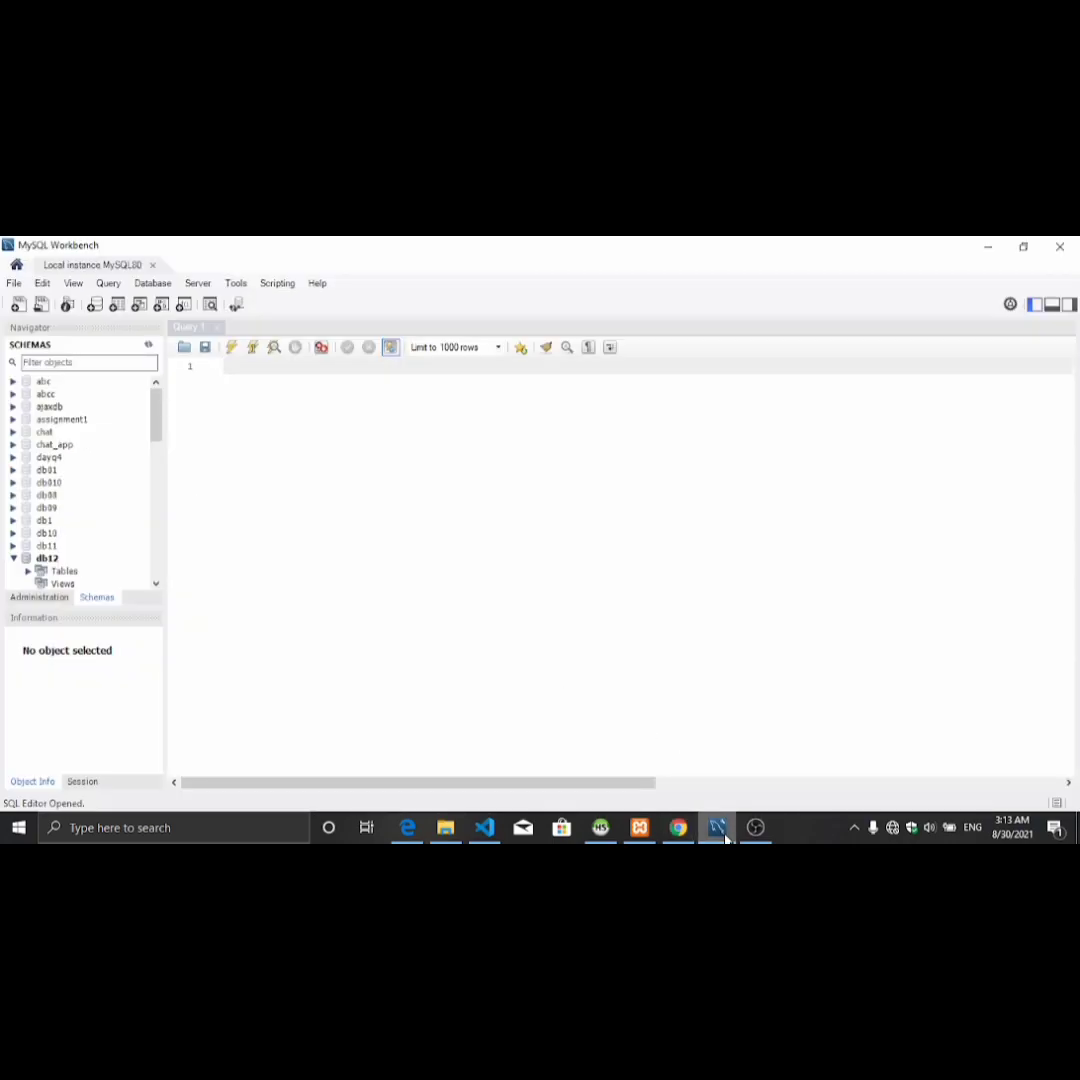
pyautogui.click(15, 284)
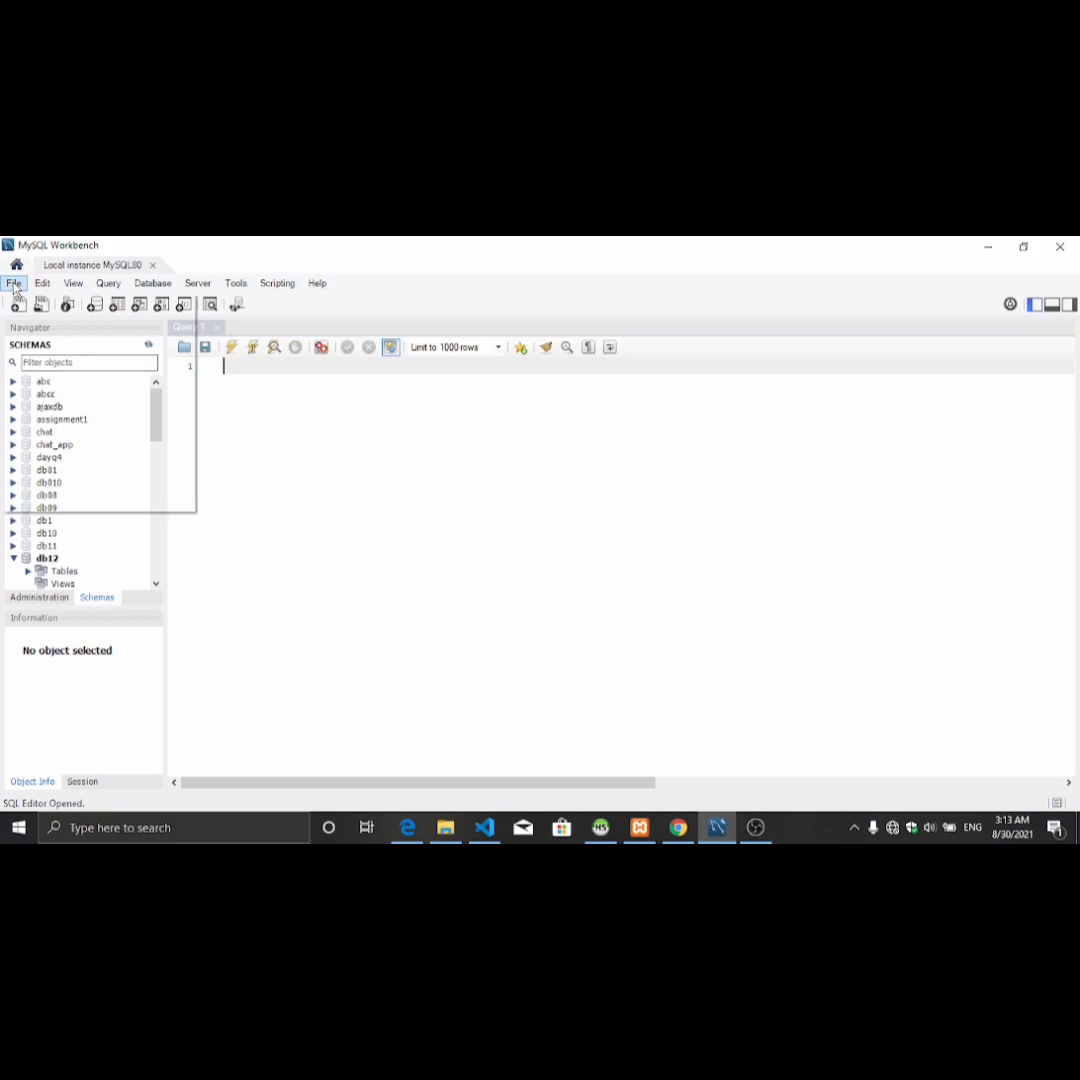
pyautogui.click(24, 298)
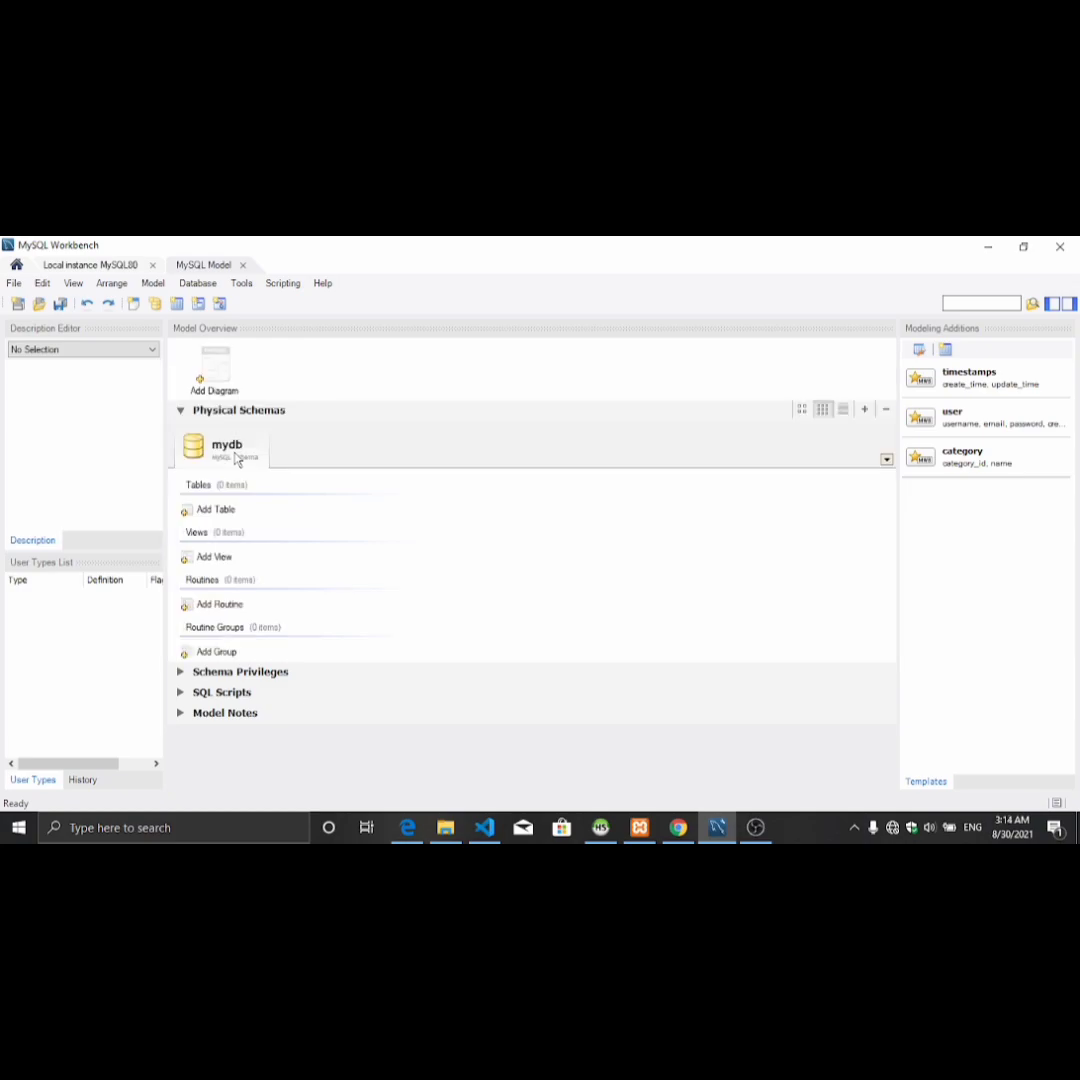
# Step: Rename the mydb schema to exam_marks_db, update all references to the new name, and close the schema editor
pyautogui.doubleClick(226, 446)
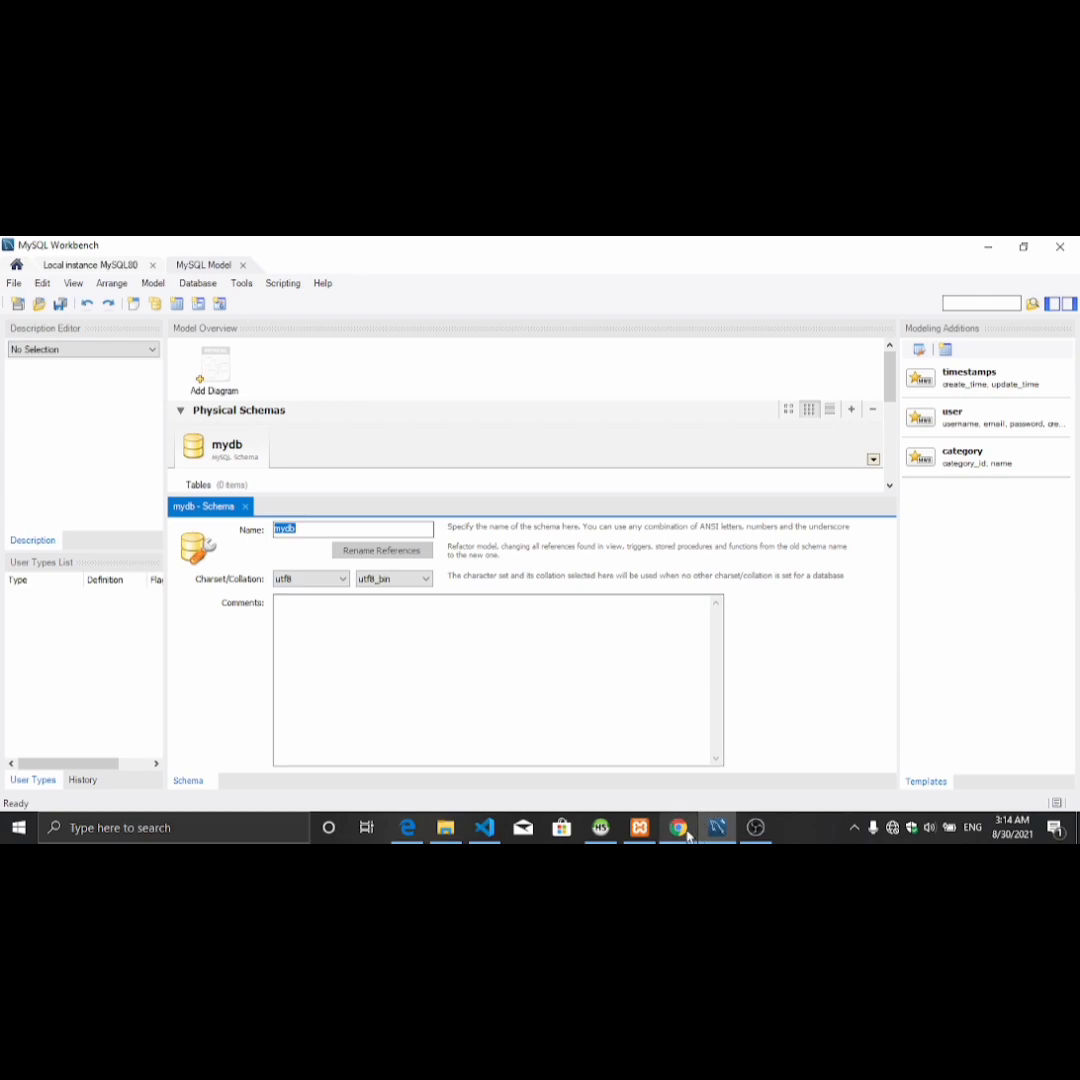
pyautogui.write('exam_')
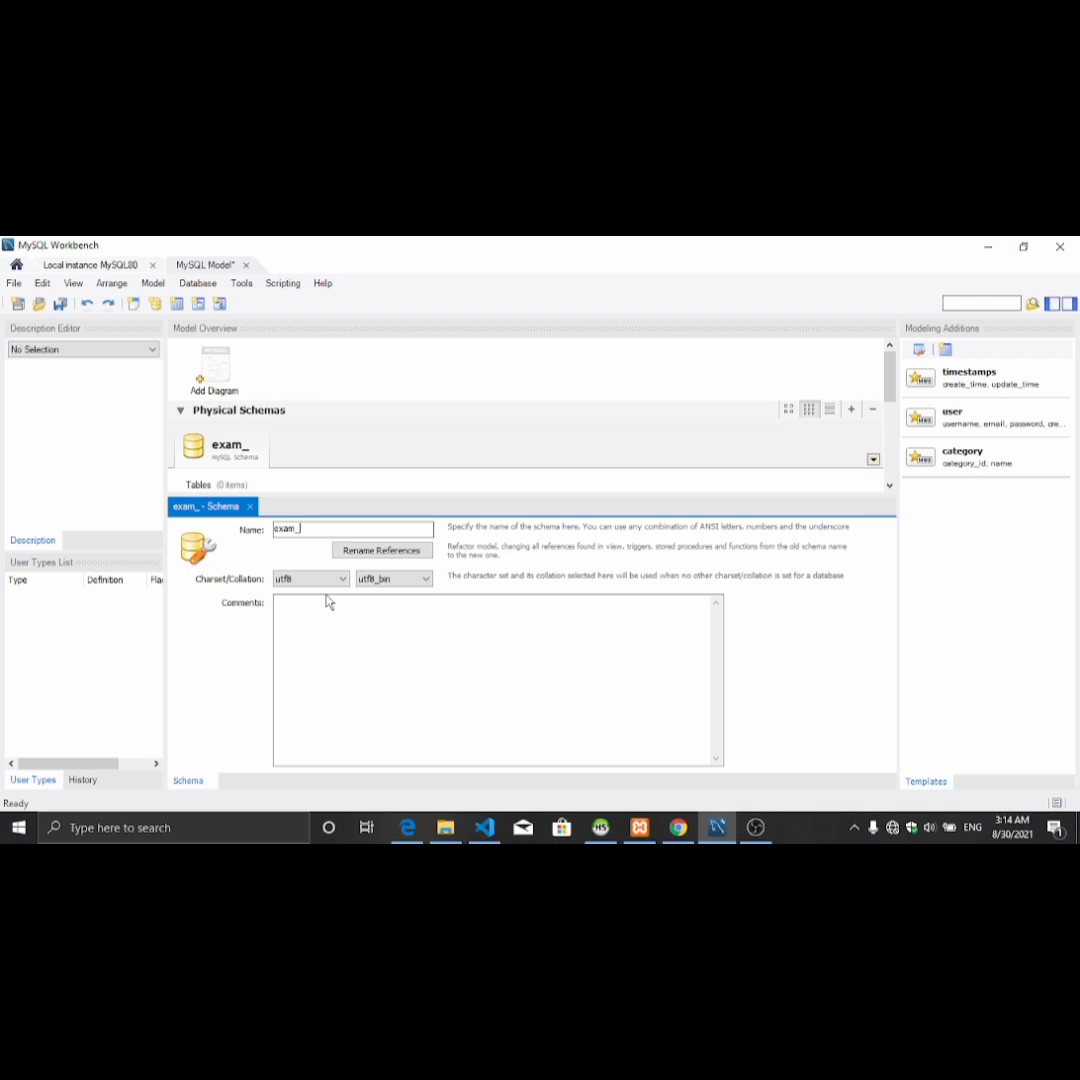
pyautogui.click(677, 830)
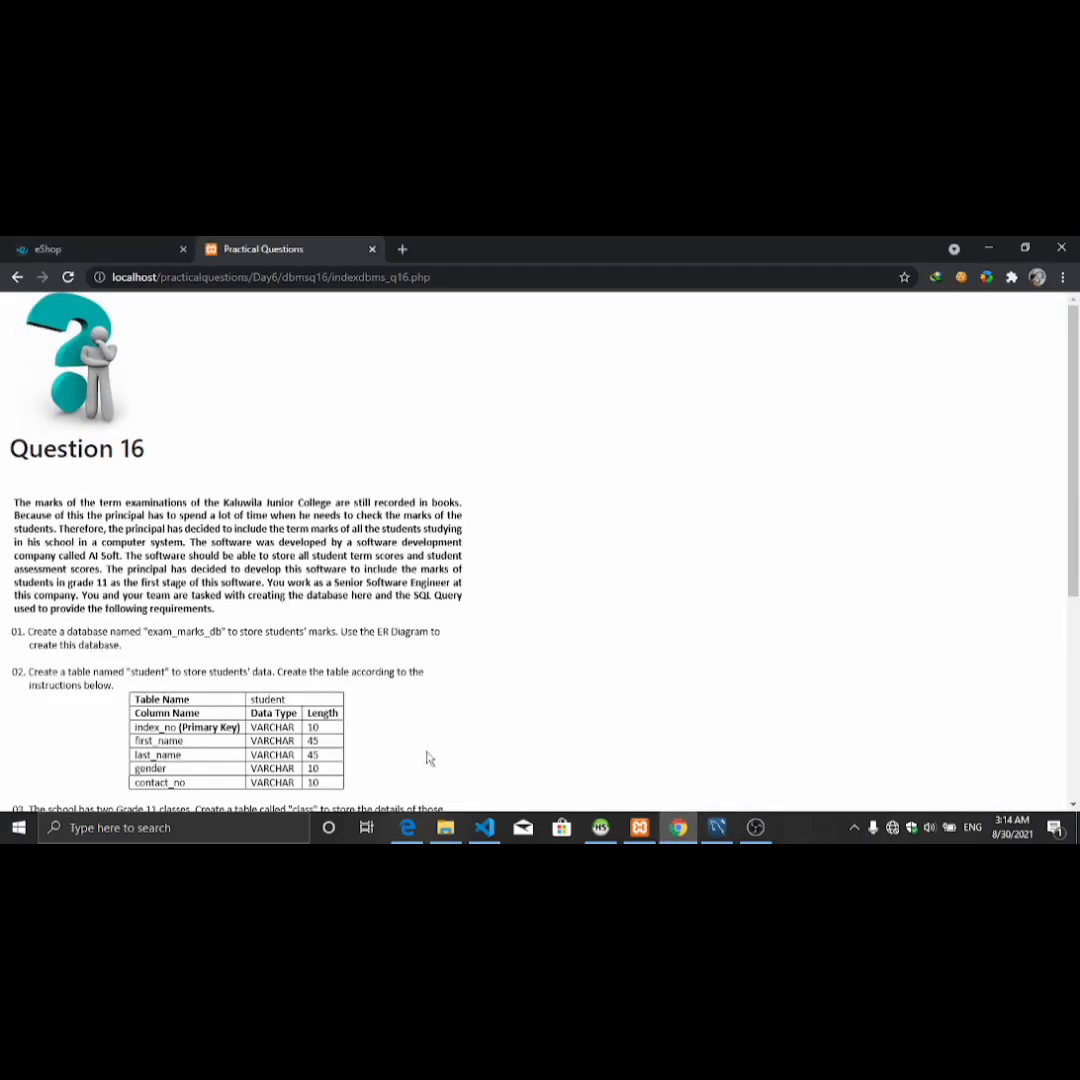
pyautogui.click(717, 830)
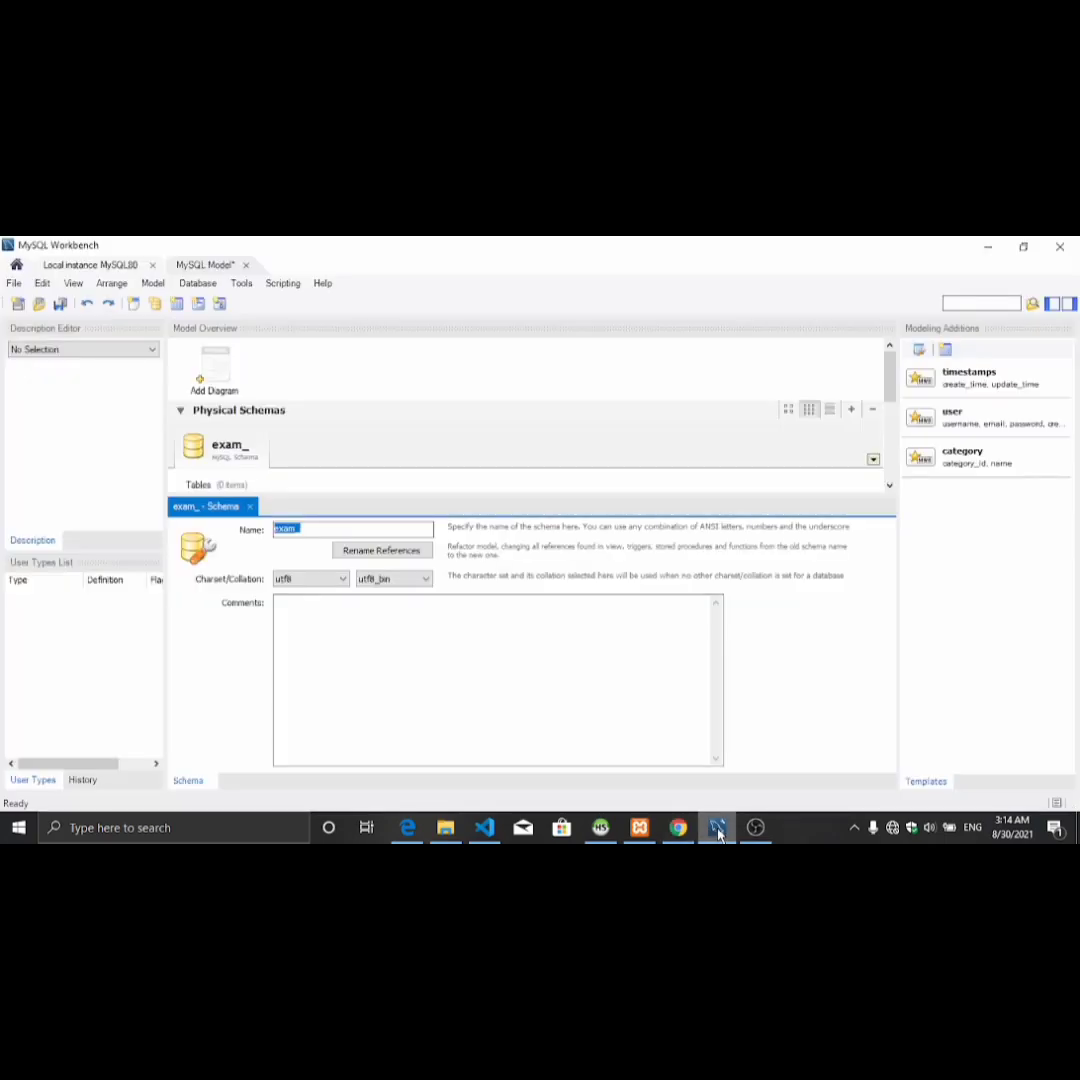
pyautogui.write('m')
pyautogui.press('BackSpace')
pyautogui.write('exam_marks')
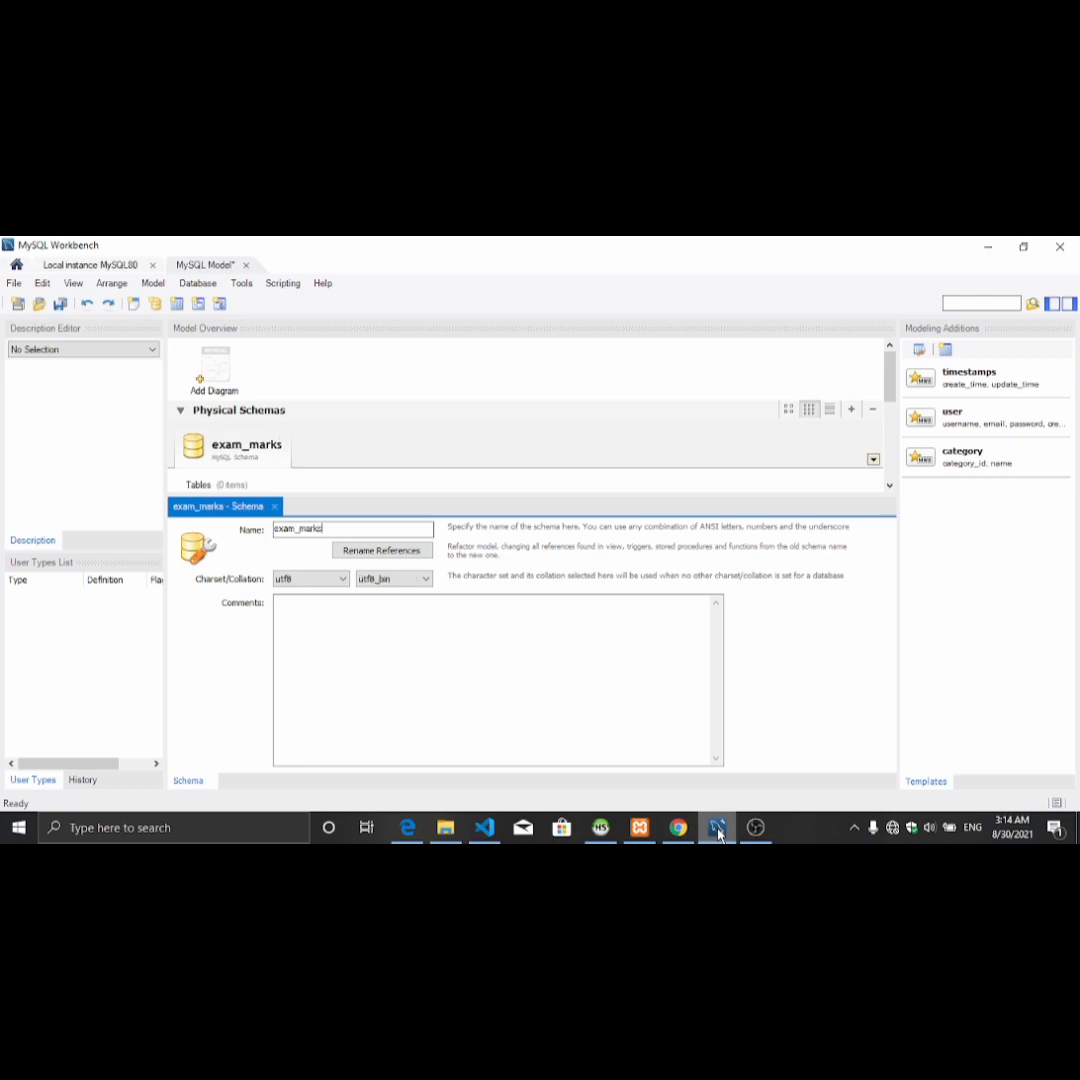
pyautogui.write('_db')
pyautogui.click(407, 558)
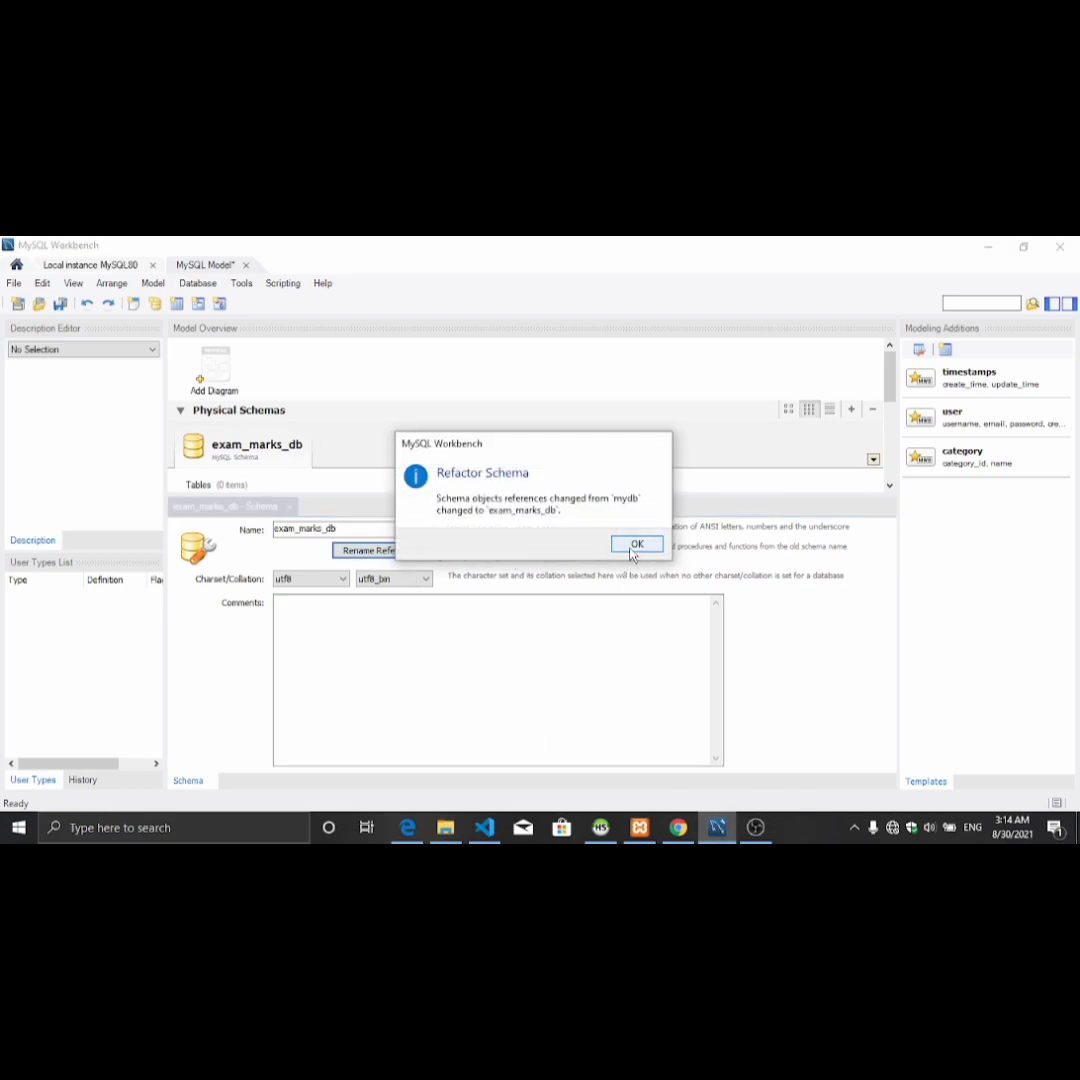
pyautogui.click(636, 545)
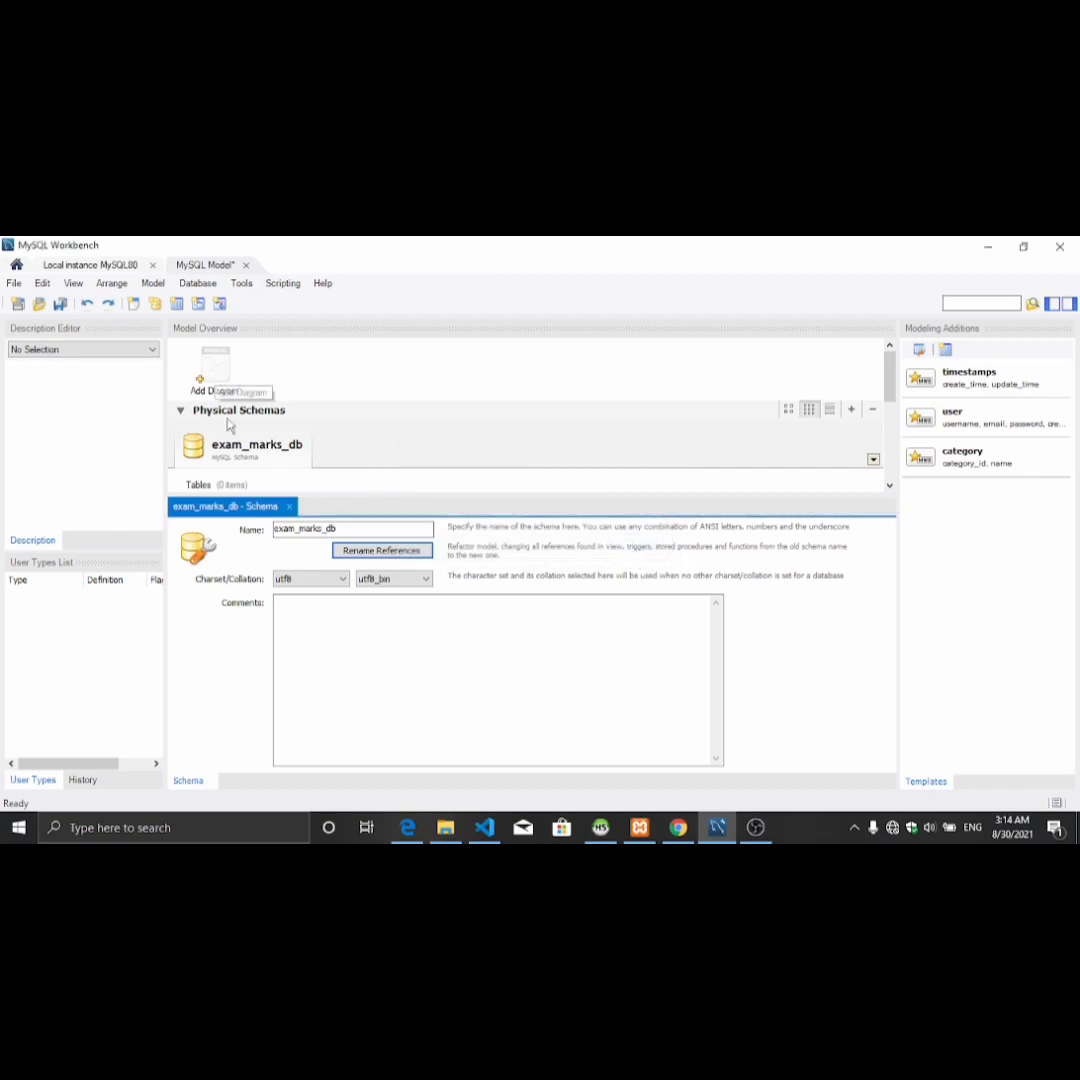
pyautogui.click(289, 507)
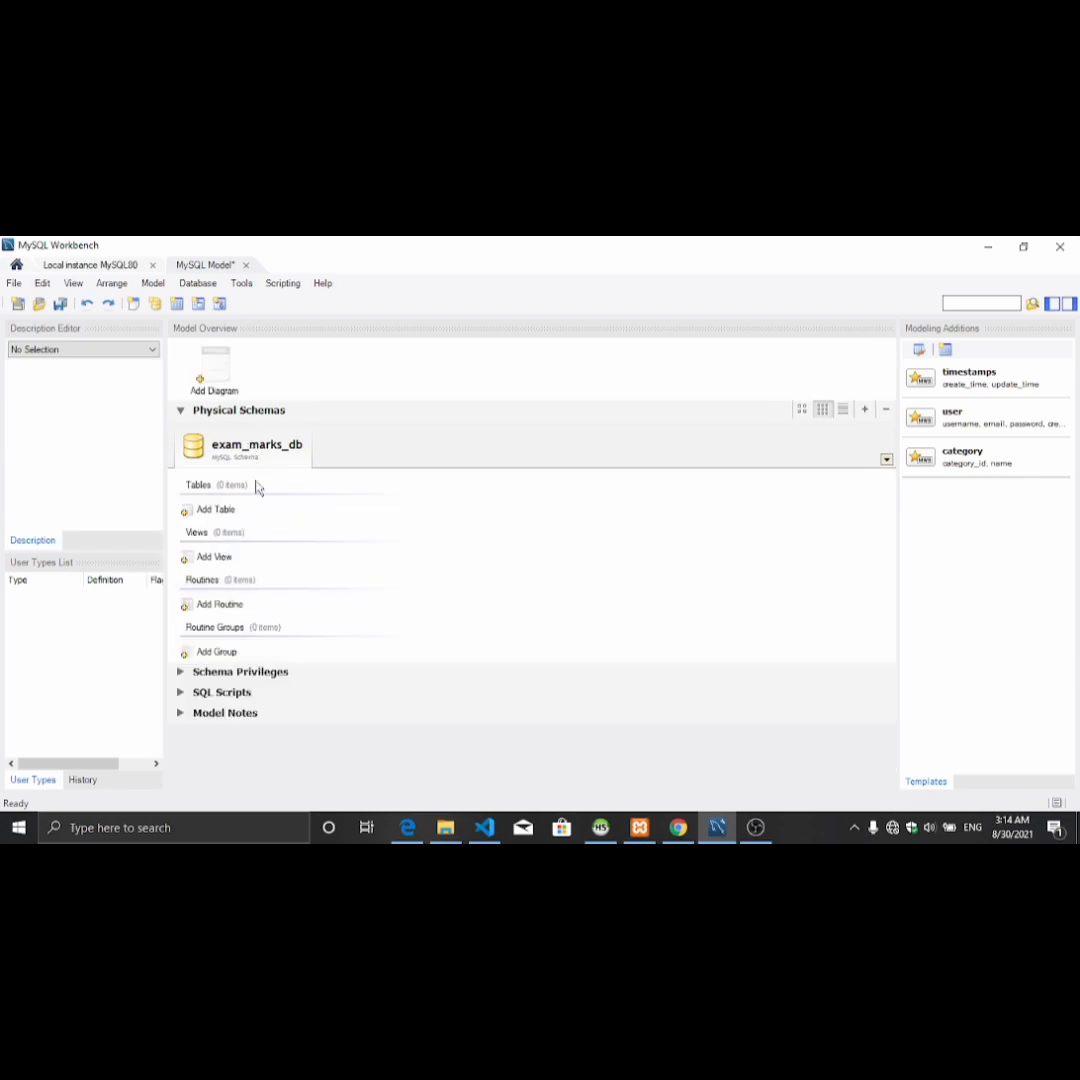
# Step: Add an EER diagram to the model and switch to Chrome to read the table requirements in Question 16
pyautogui.click(212, 388)
pyautogui.doubleClick(212, 388)
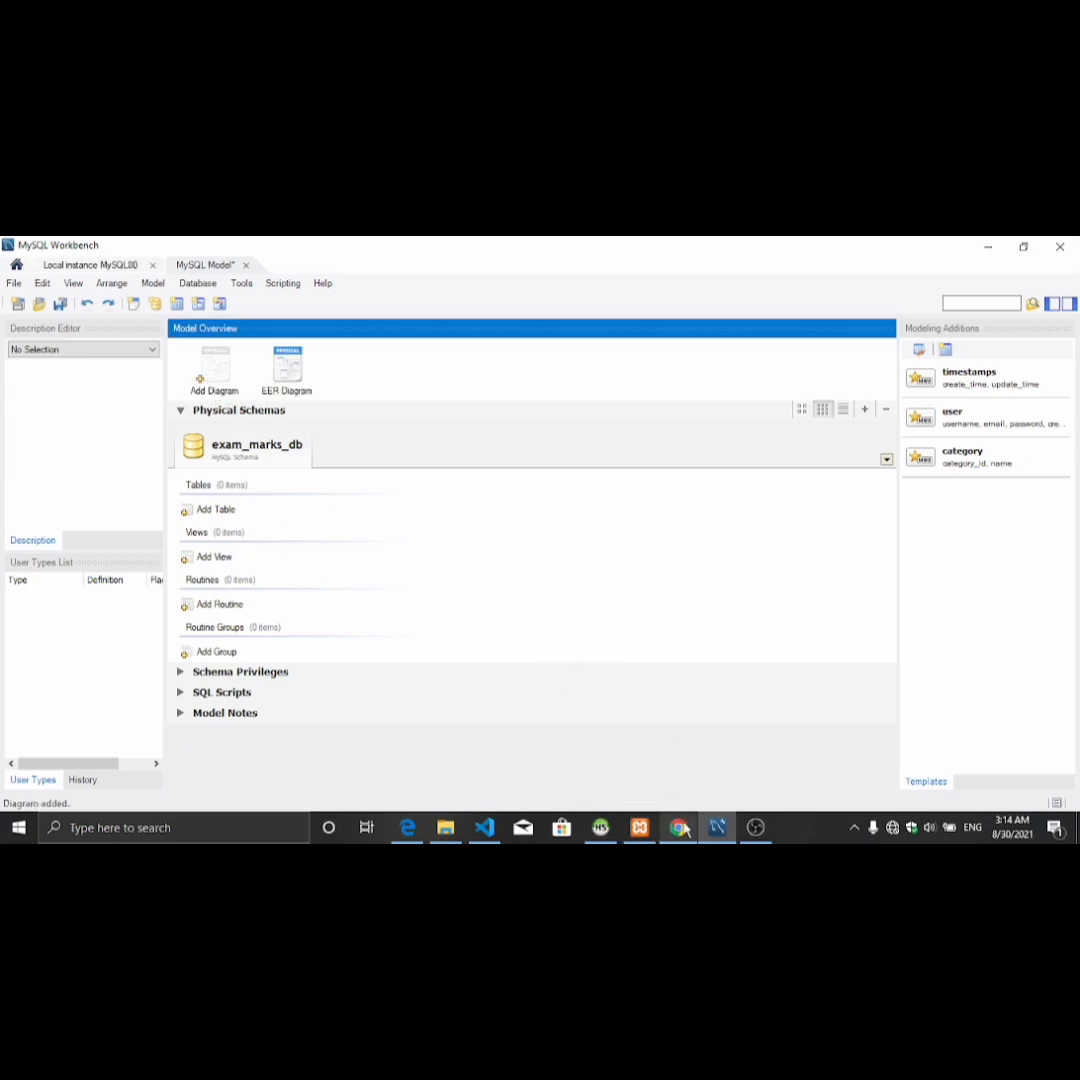
pyautogui.click(680, 827)
pyautogui.scroll(-3, 53, 668)
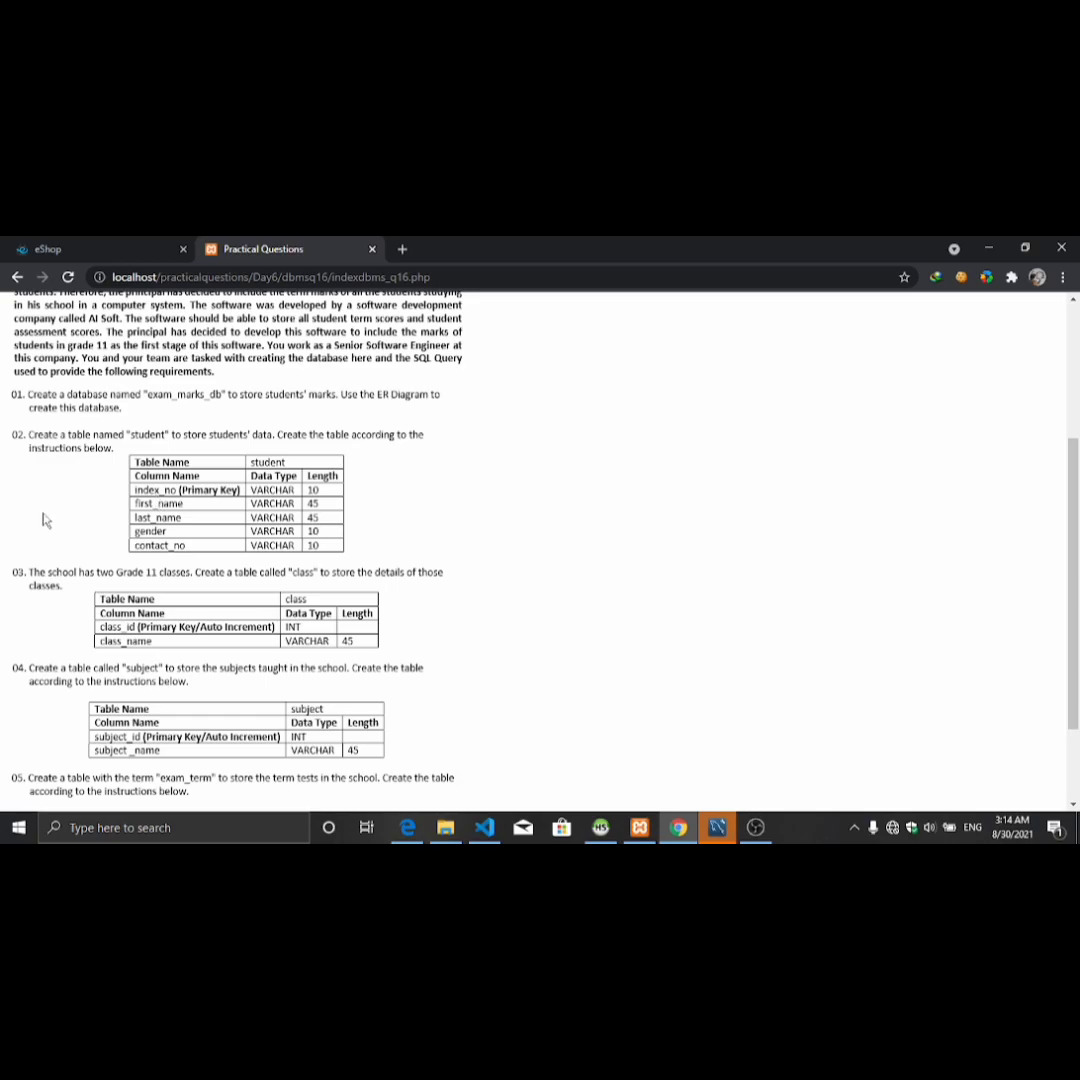
# Step: Return to MySQL Workbench, place a new table on the EER diagram and name it student
pyautogui.click(717, 826)
pyautogui.click(181, 521)
pyautogui.click(340, 457)
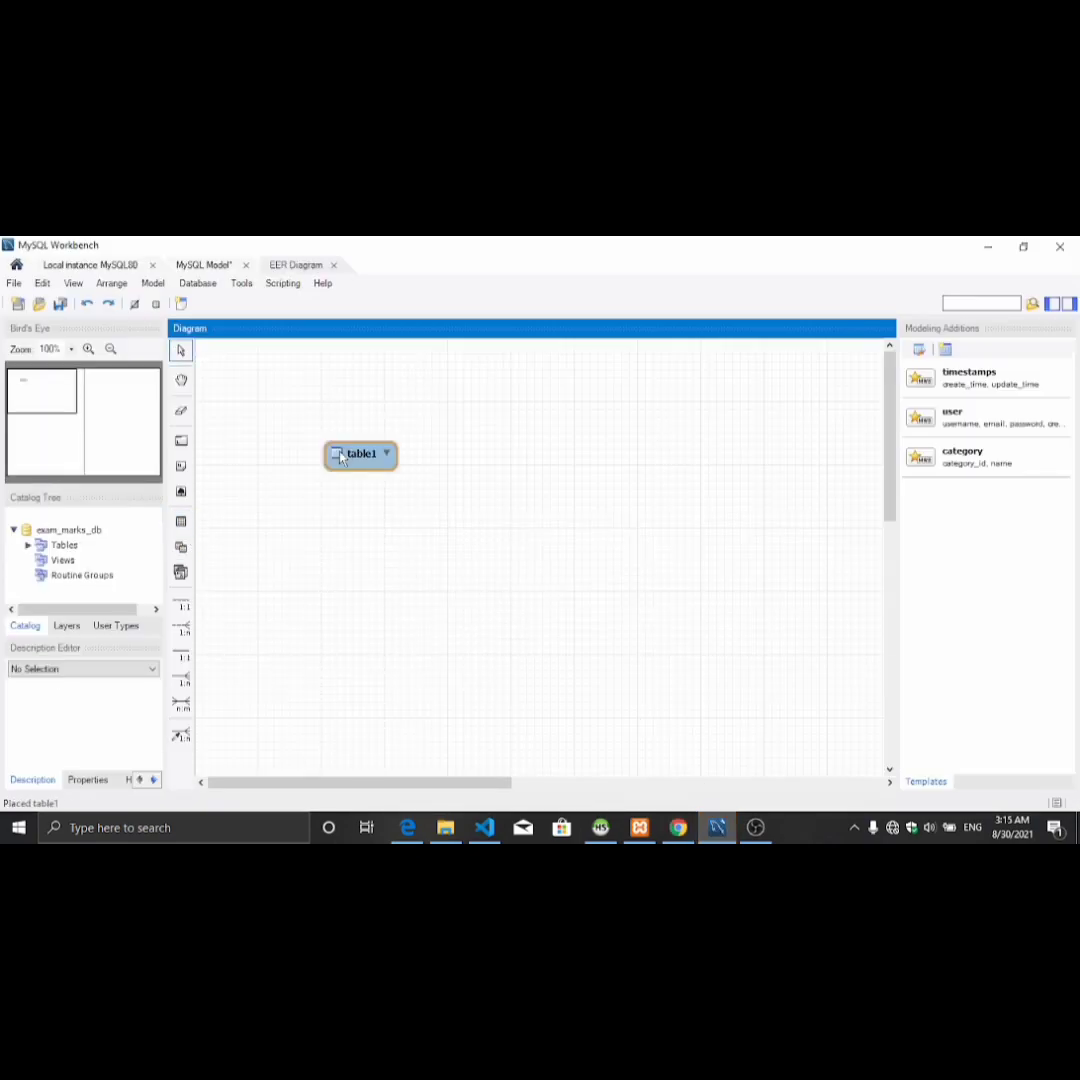
pyautogui.click(378, 462)
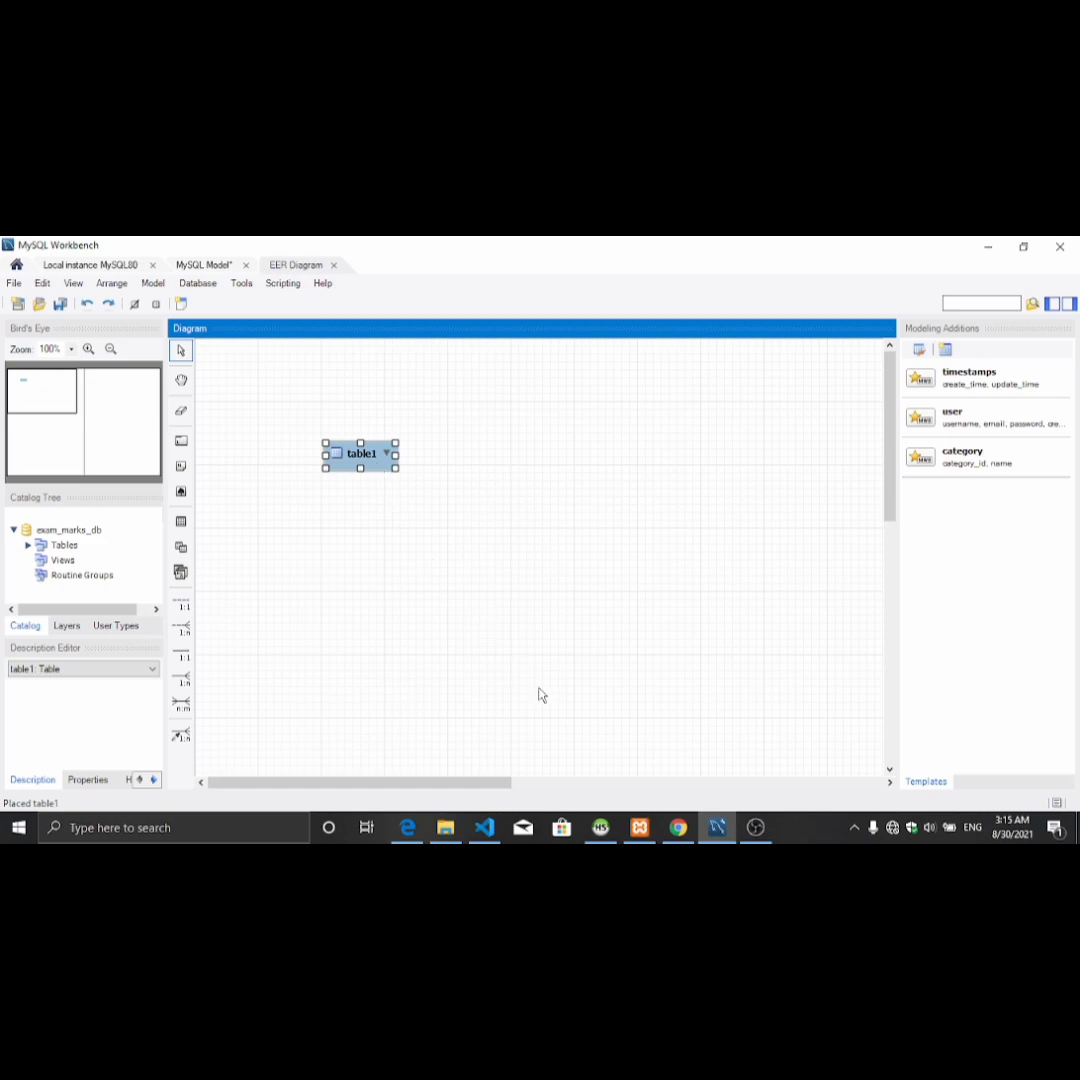
pyautogui.click(680, 830)
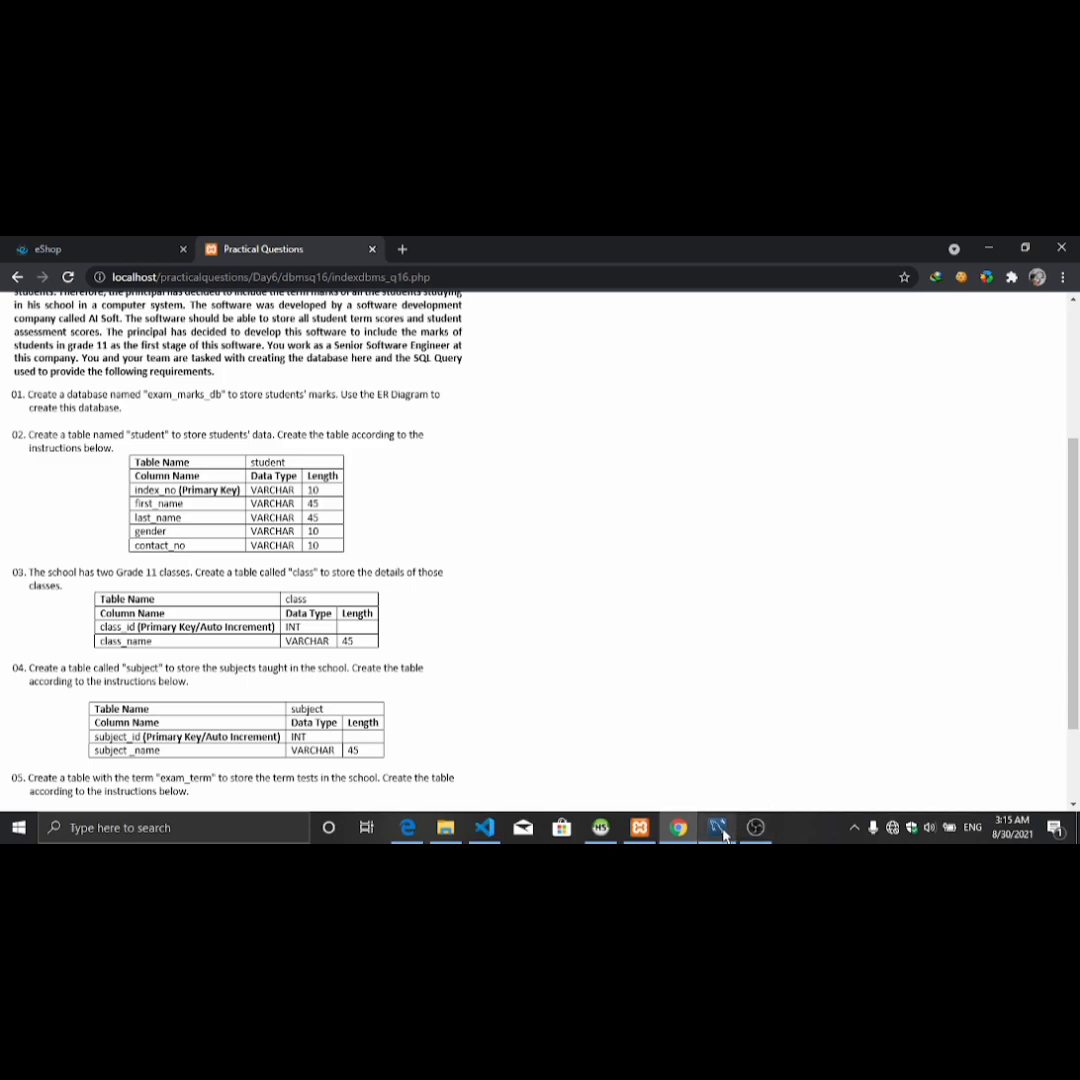
pyautogui.click(718, 829)
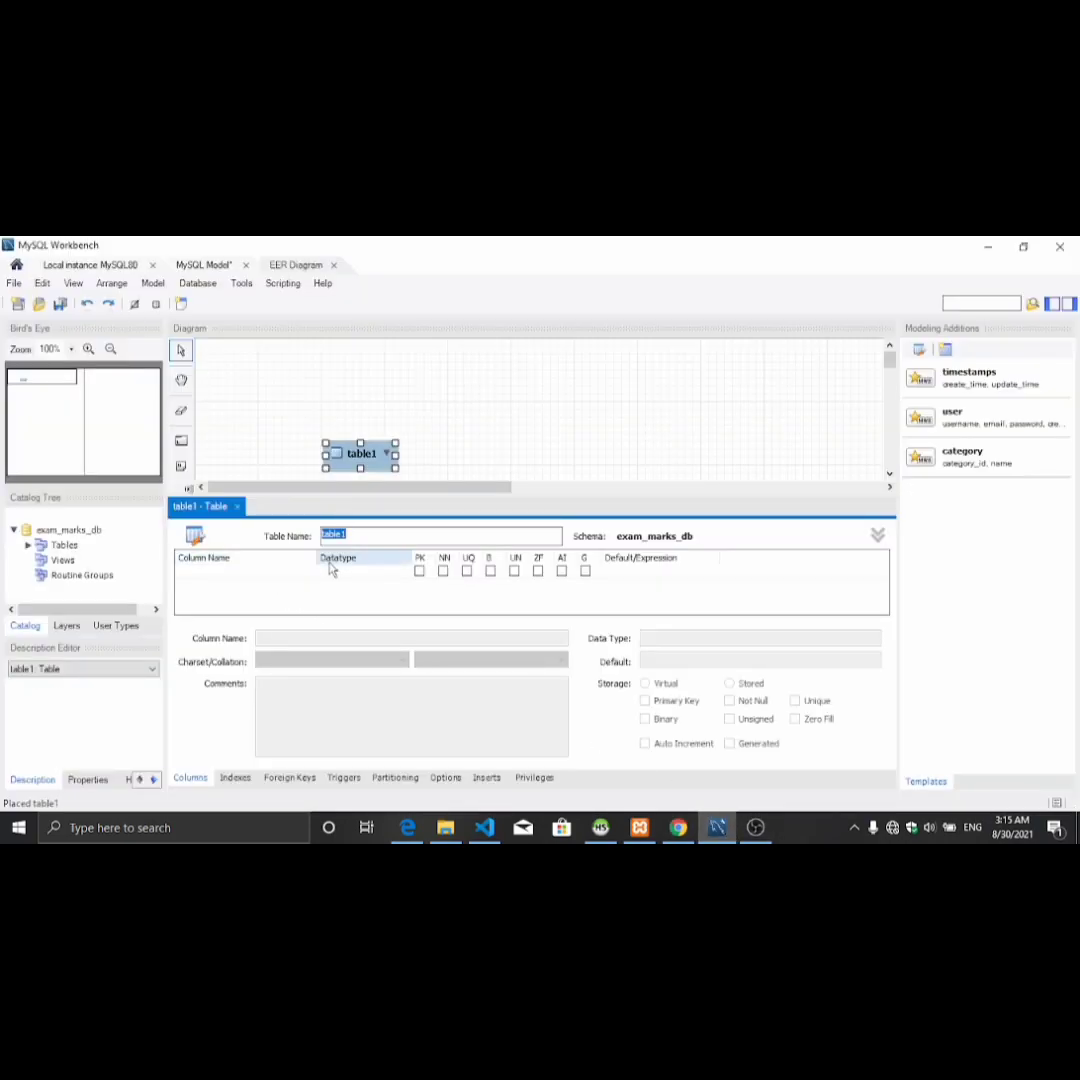
pyautogui.write('student')
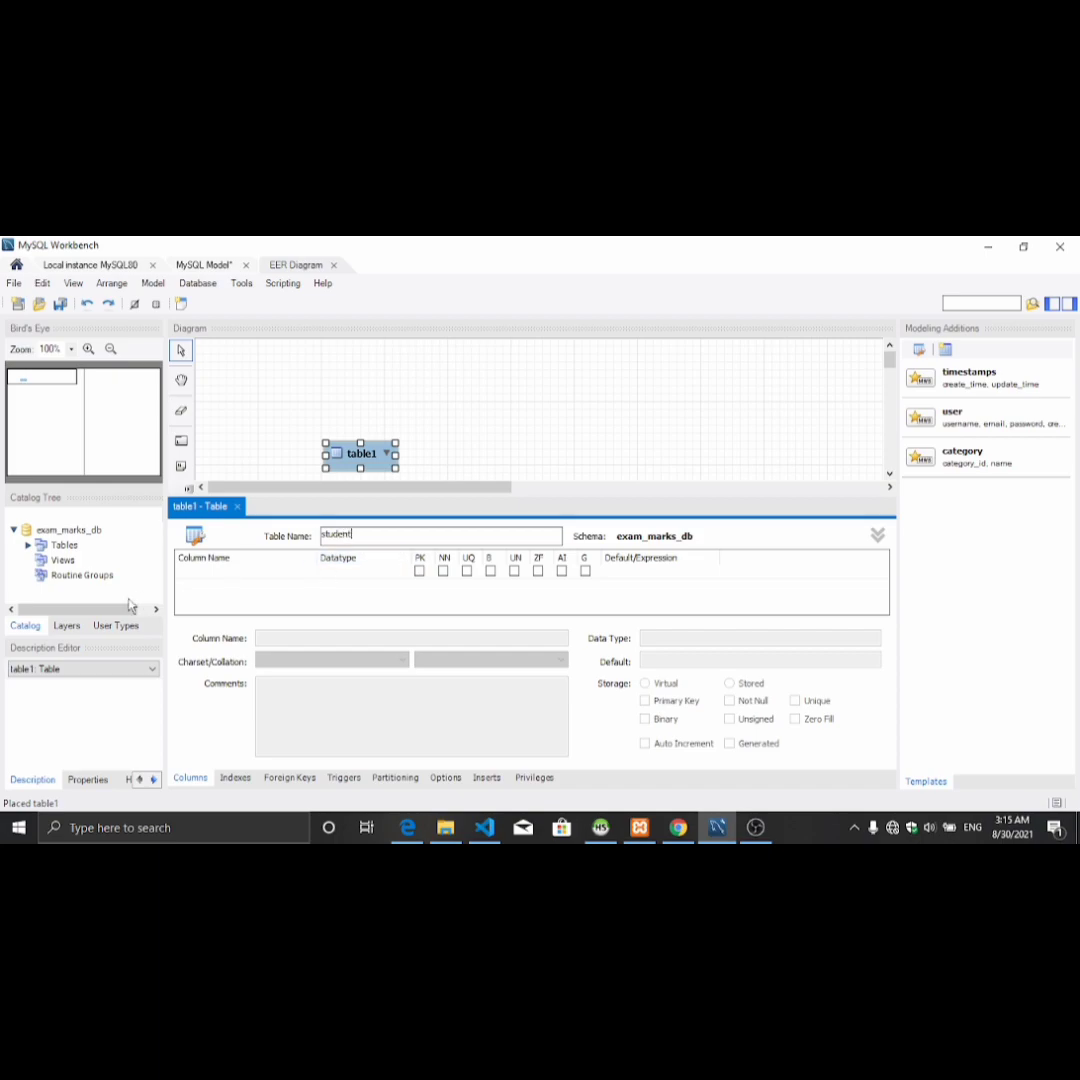
# Step: Add an index_no column to the student table and make it the primary key
pyautogui.click(203, 573)
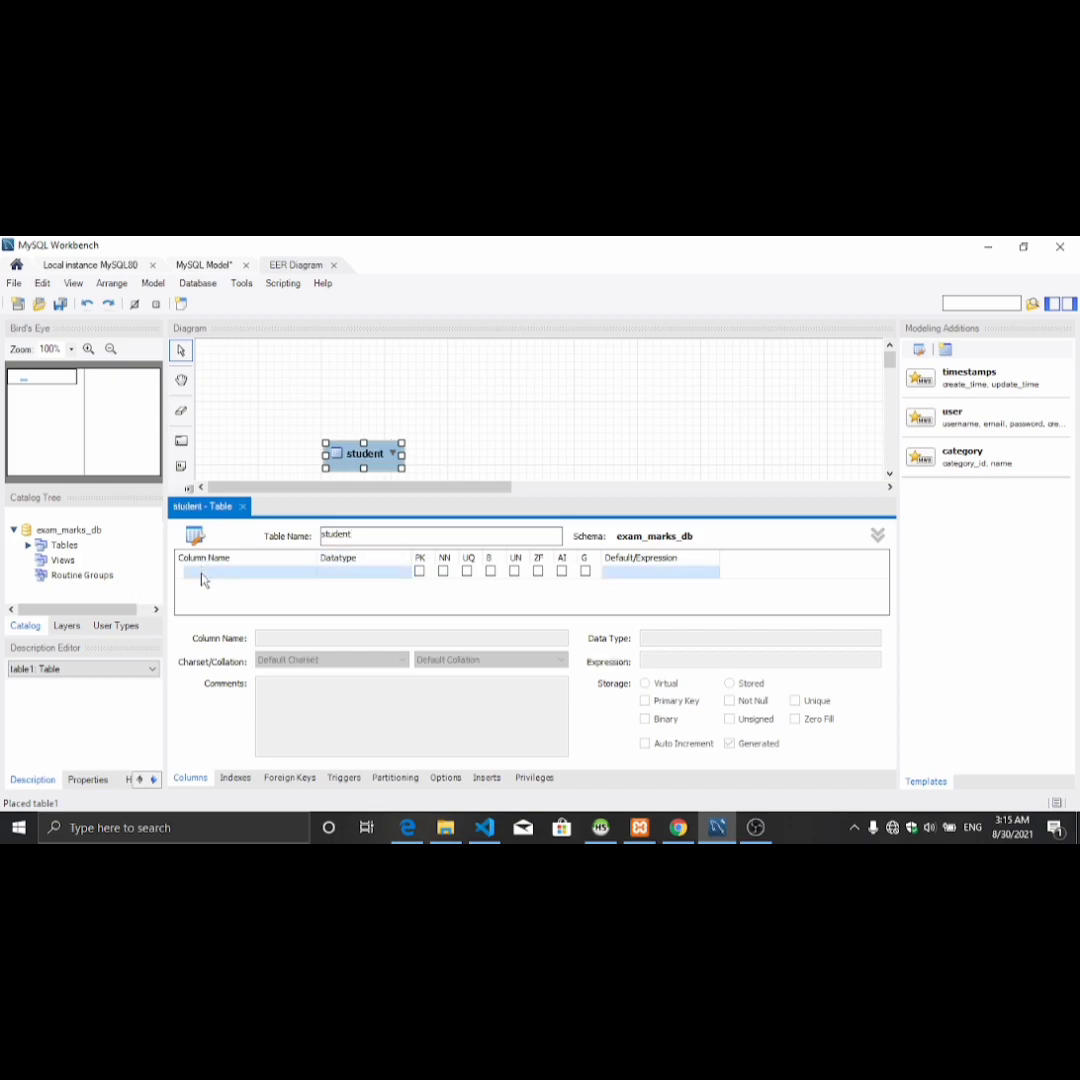
pyautogui.click(203, 578)
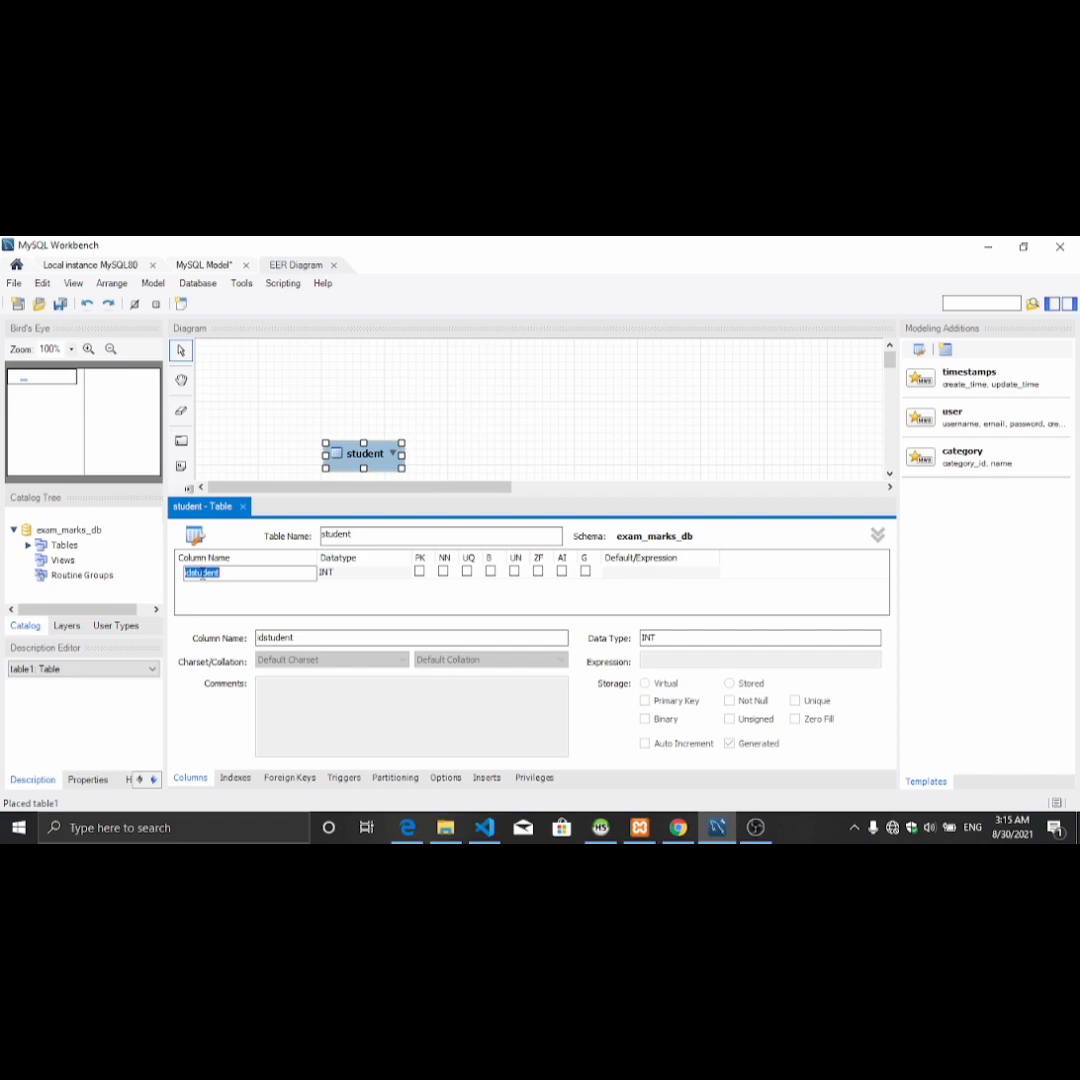
pyautogui.click(677, 828)
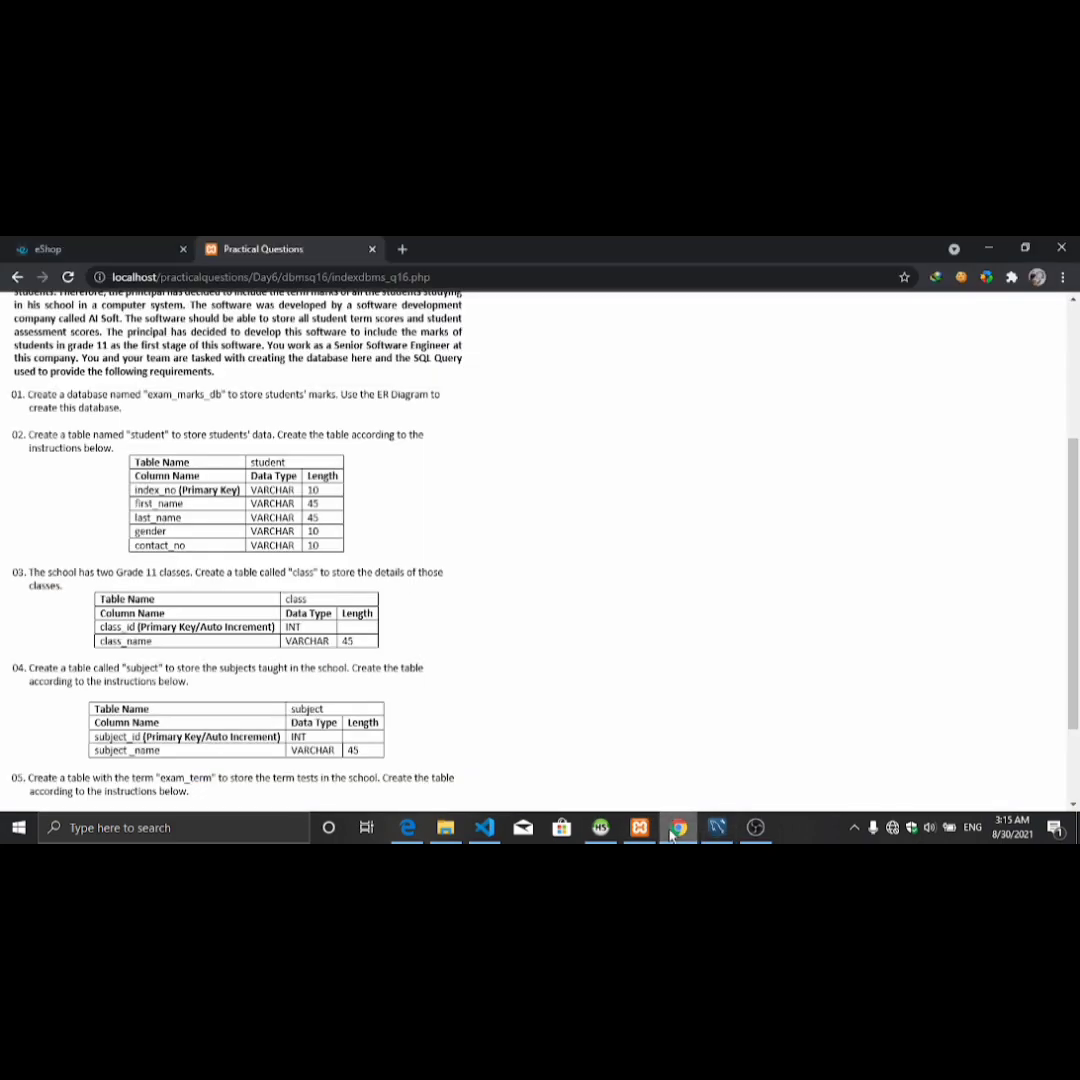
pyautogui.click(716, 827)
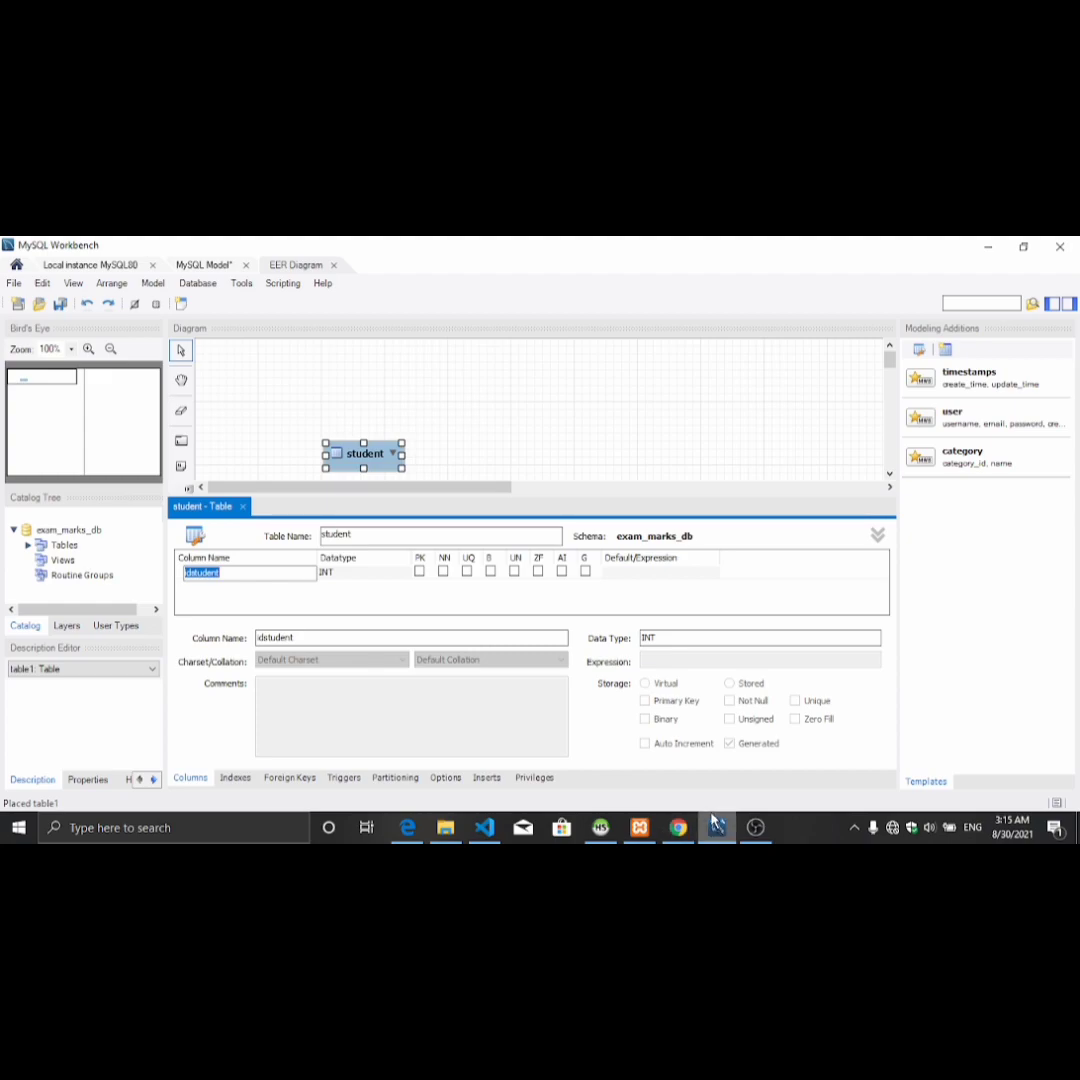
pyautogui.write('index_no')
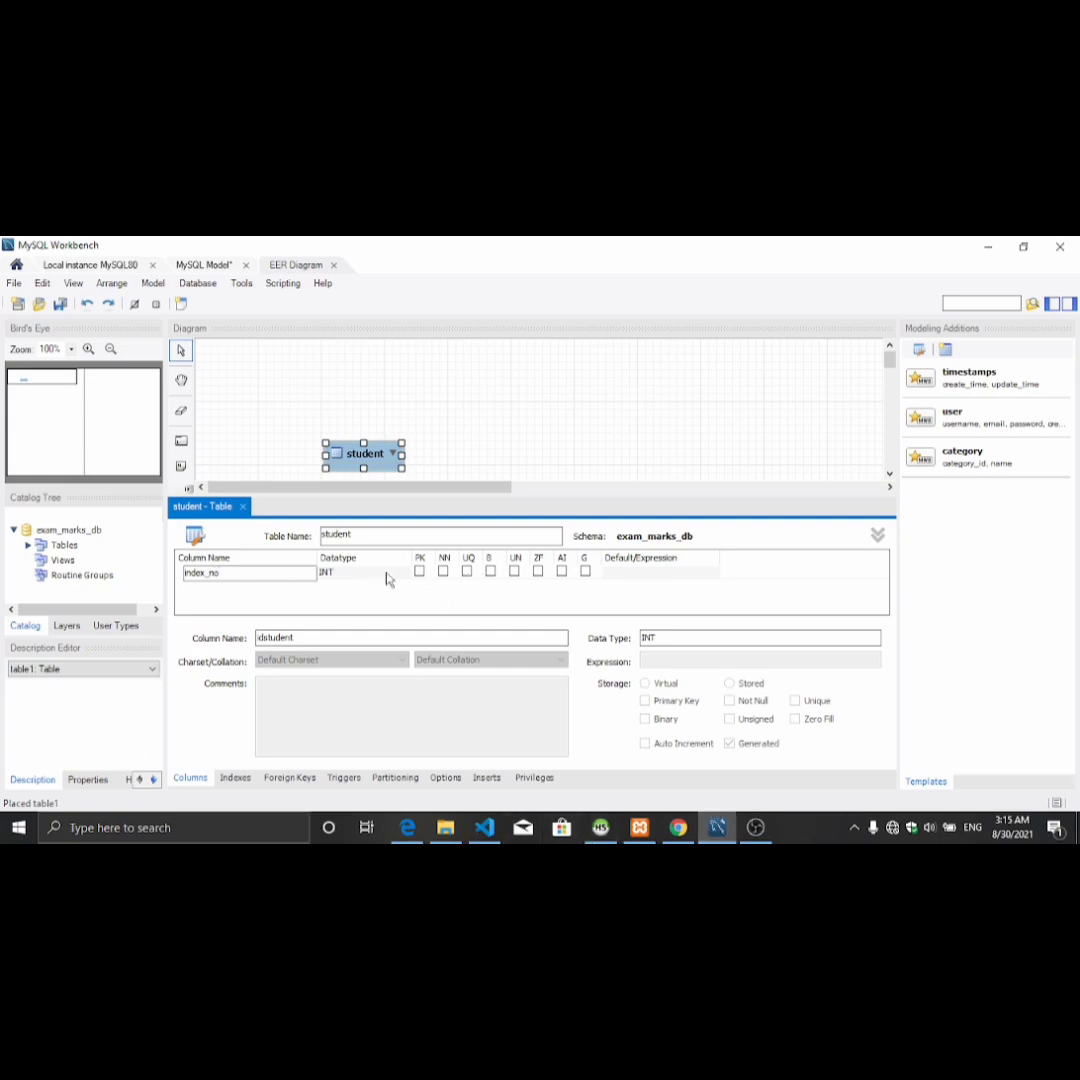
pyautogui.click(420, 576)
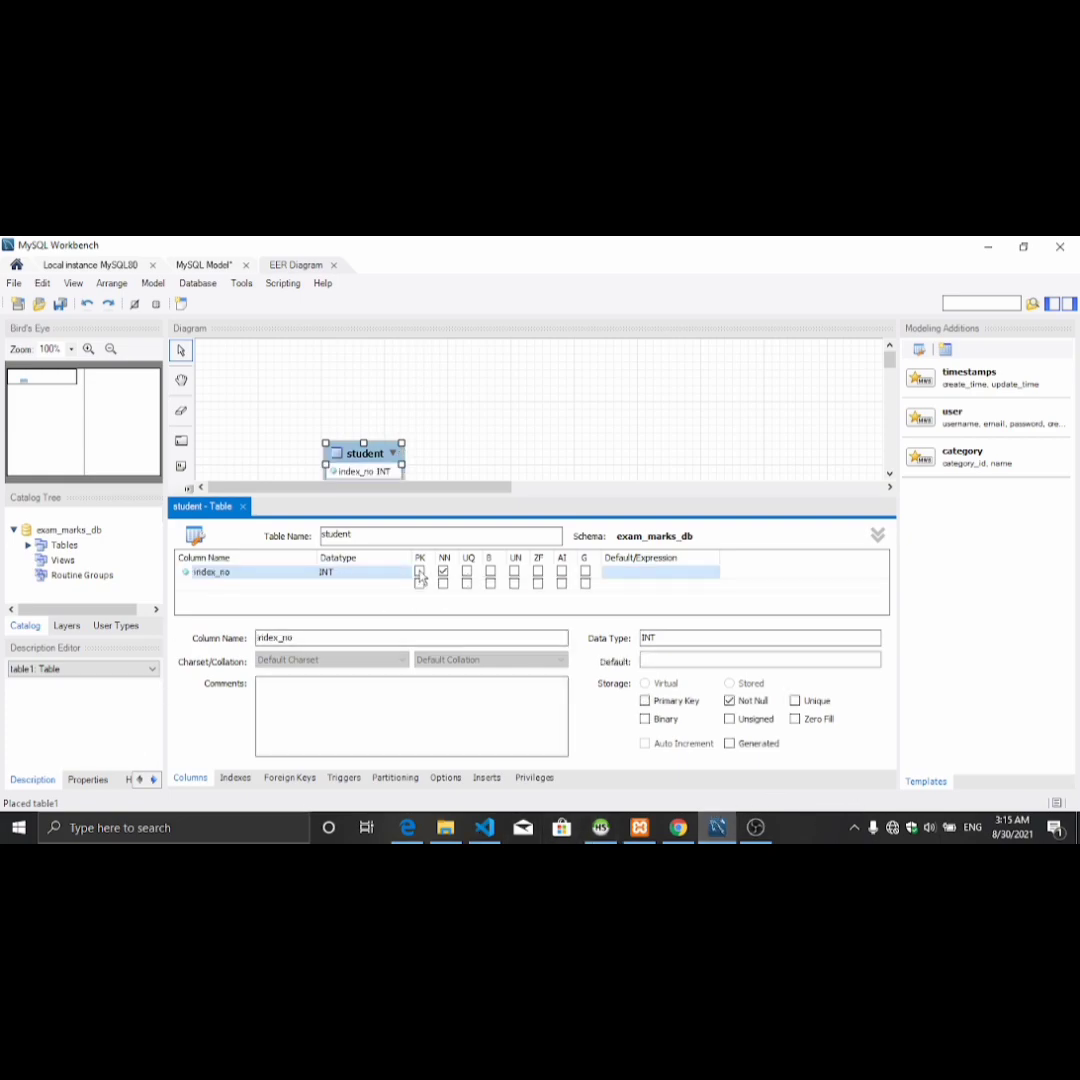
# Step: Add a first_name column of type VARCHAR(45) to the student table
pyautogui.doubleClick(206, 584)
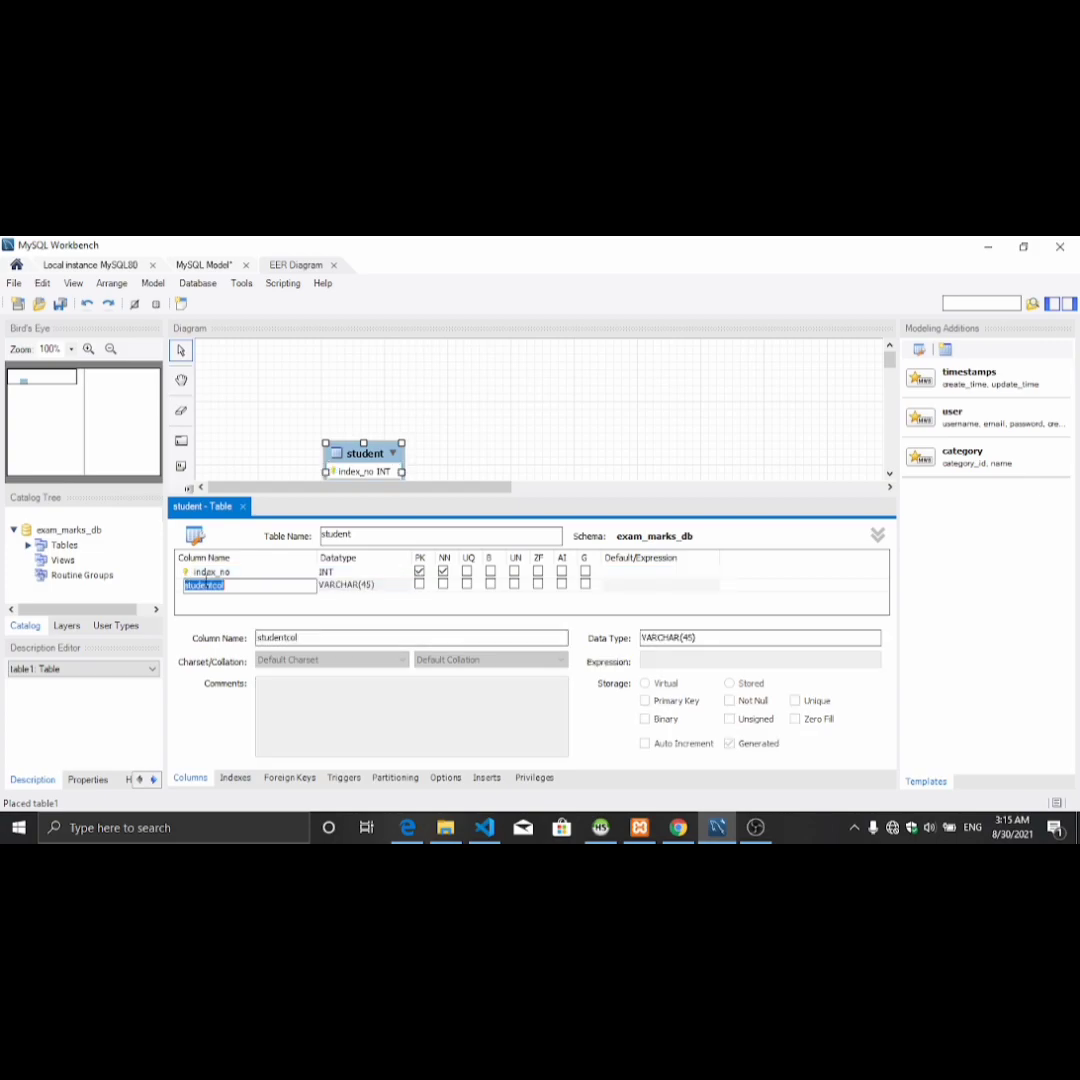
pyautogui.write('first_name')
pyautogui.click(228, 600)
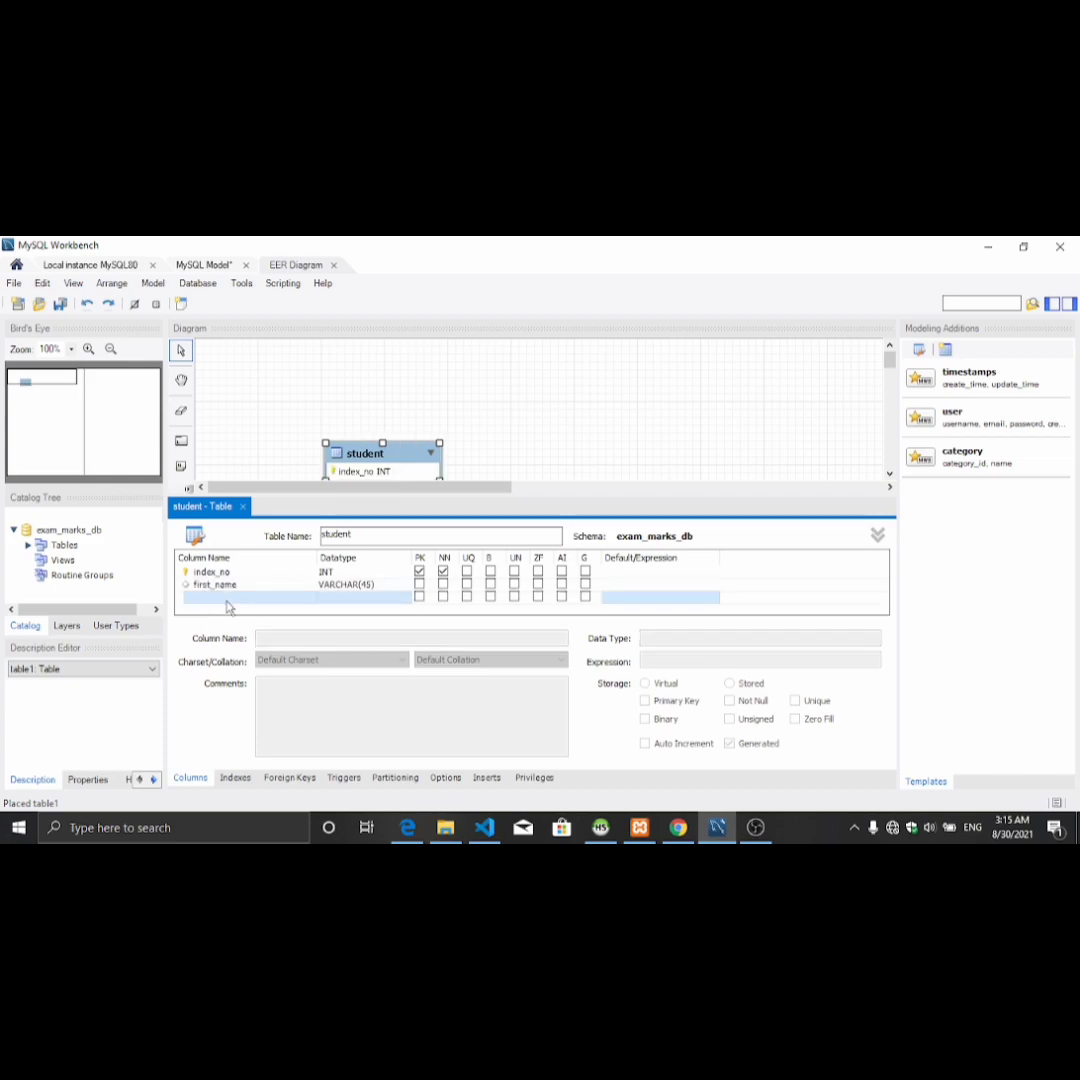
# Step: Check the column list in Question 16 and add a last_name column of type VARCHAR(45) to the student table
pyautogui.click(689, 840)
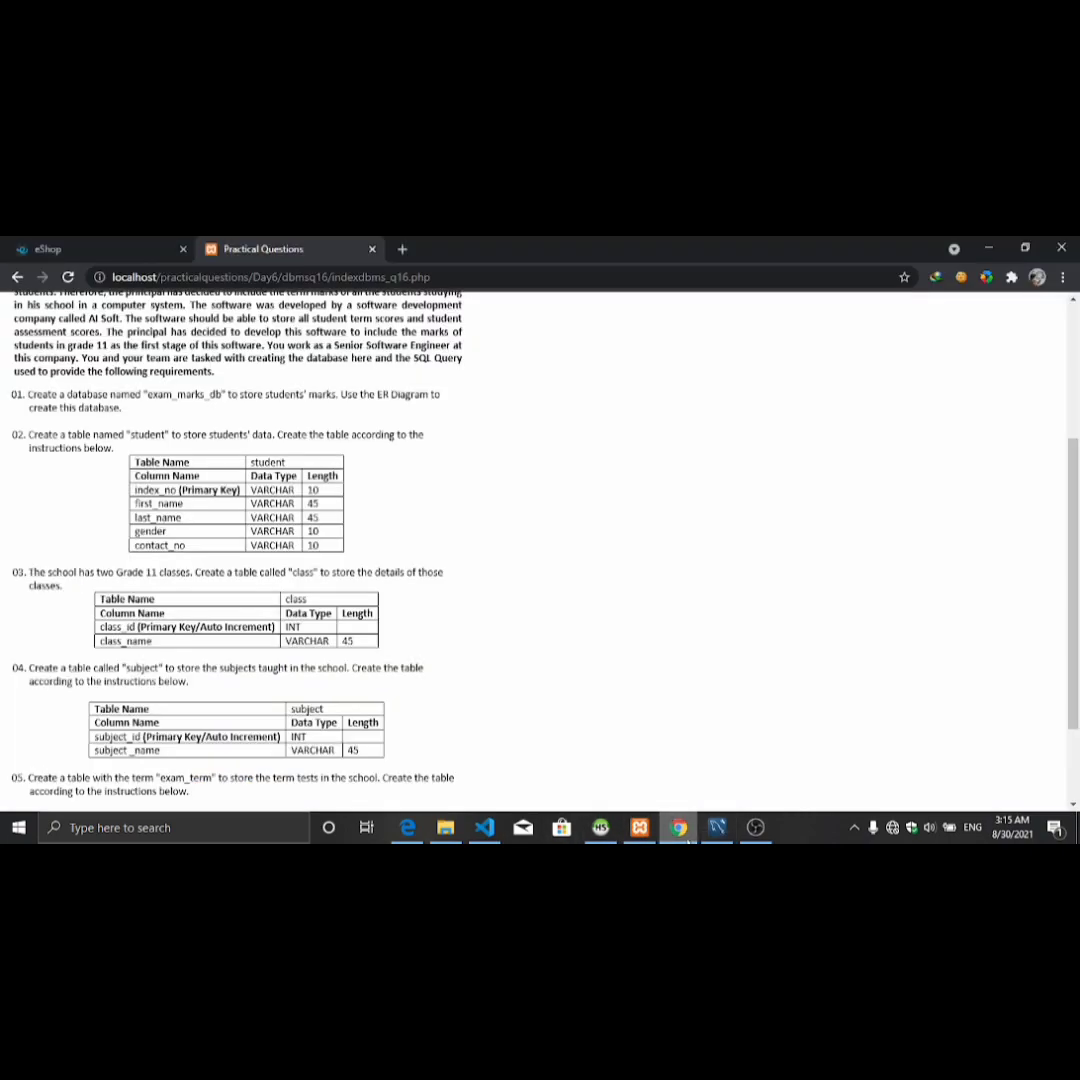
pyautogui.click(719, 832)
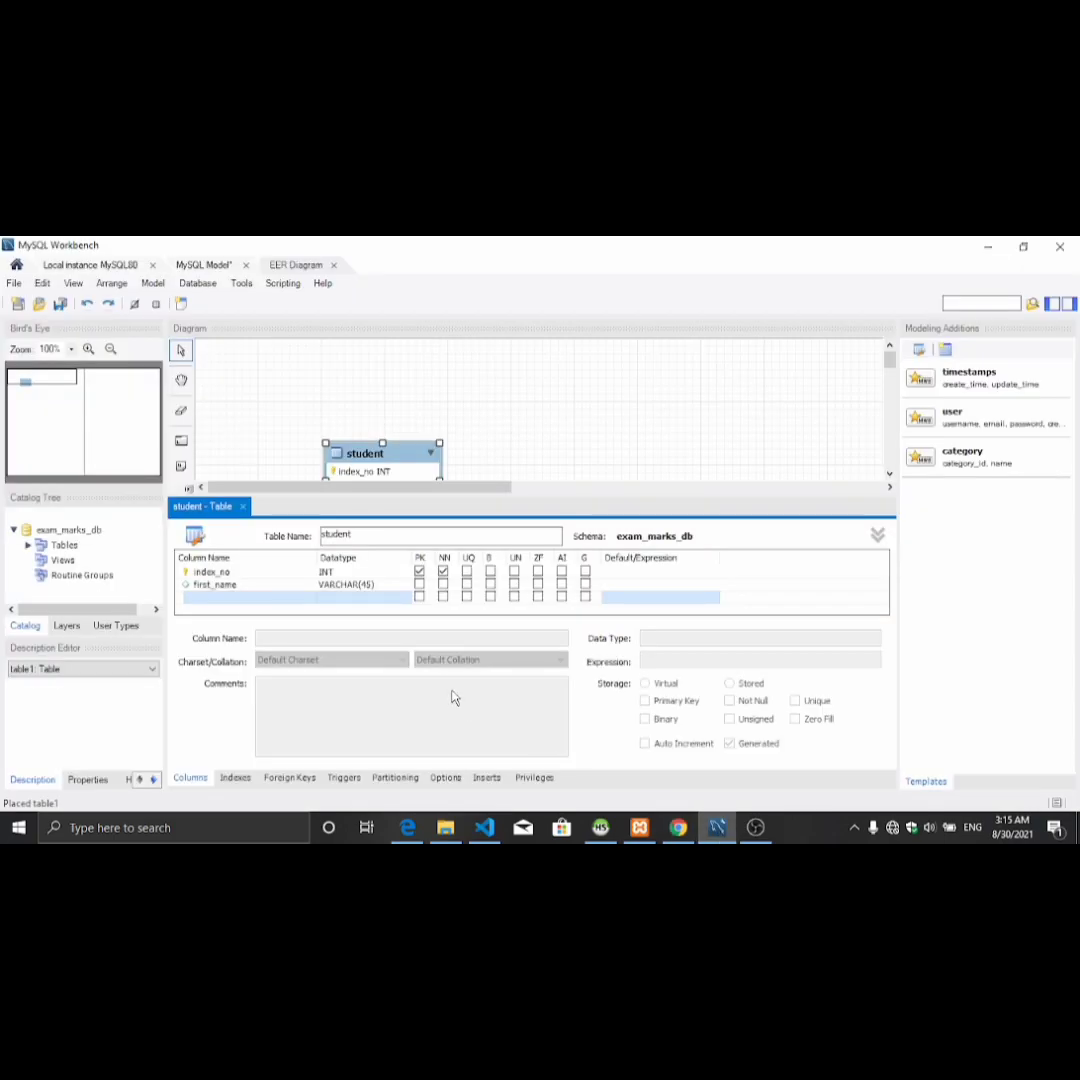
pyautogui.doubleClick(205, 597)
pyautogui.write('last')
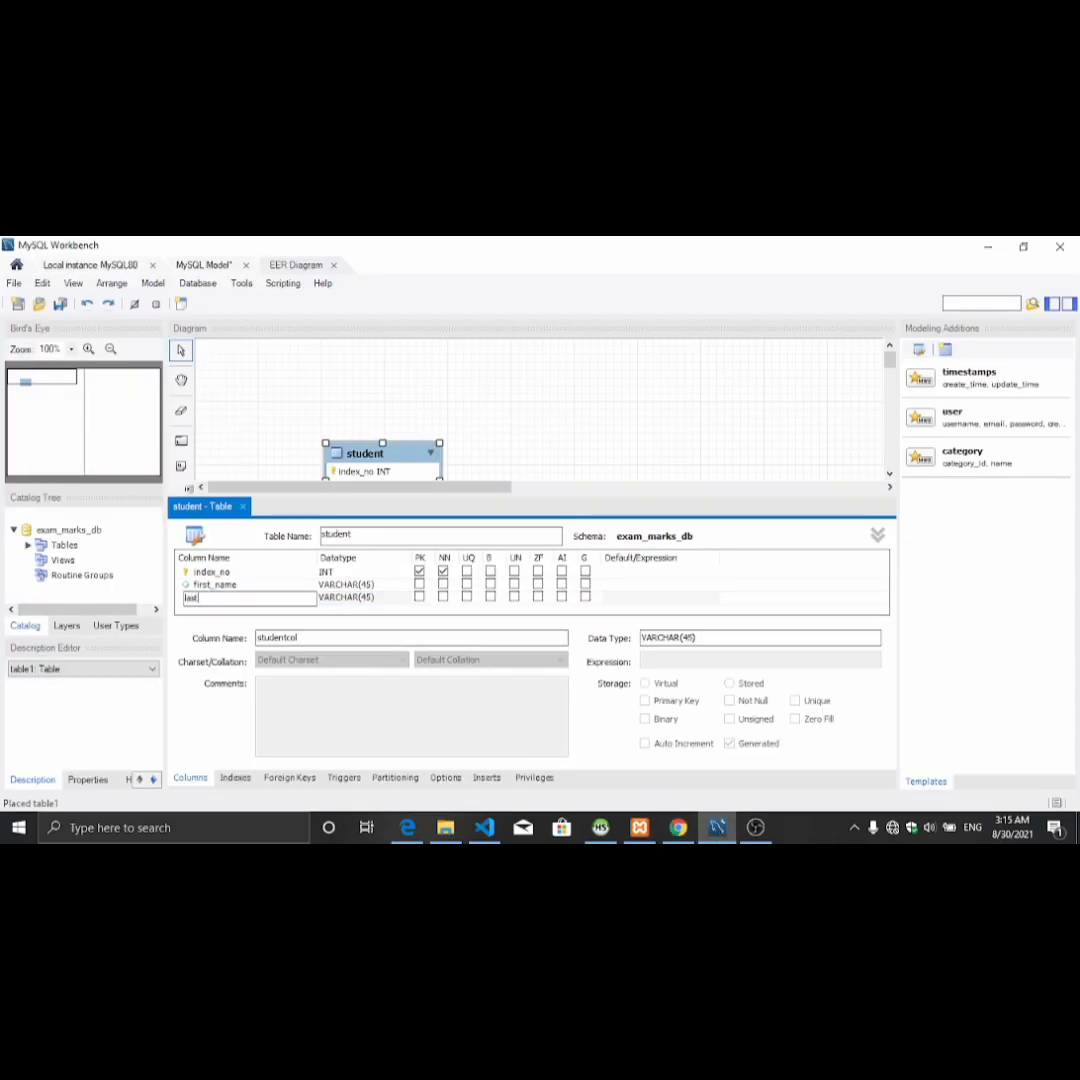
pyautogui.write('_name')
pyautogui.press('Return')
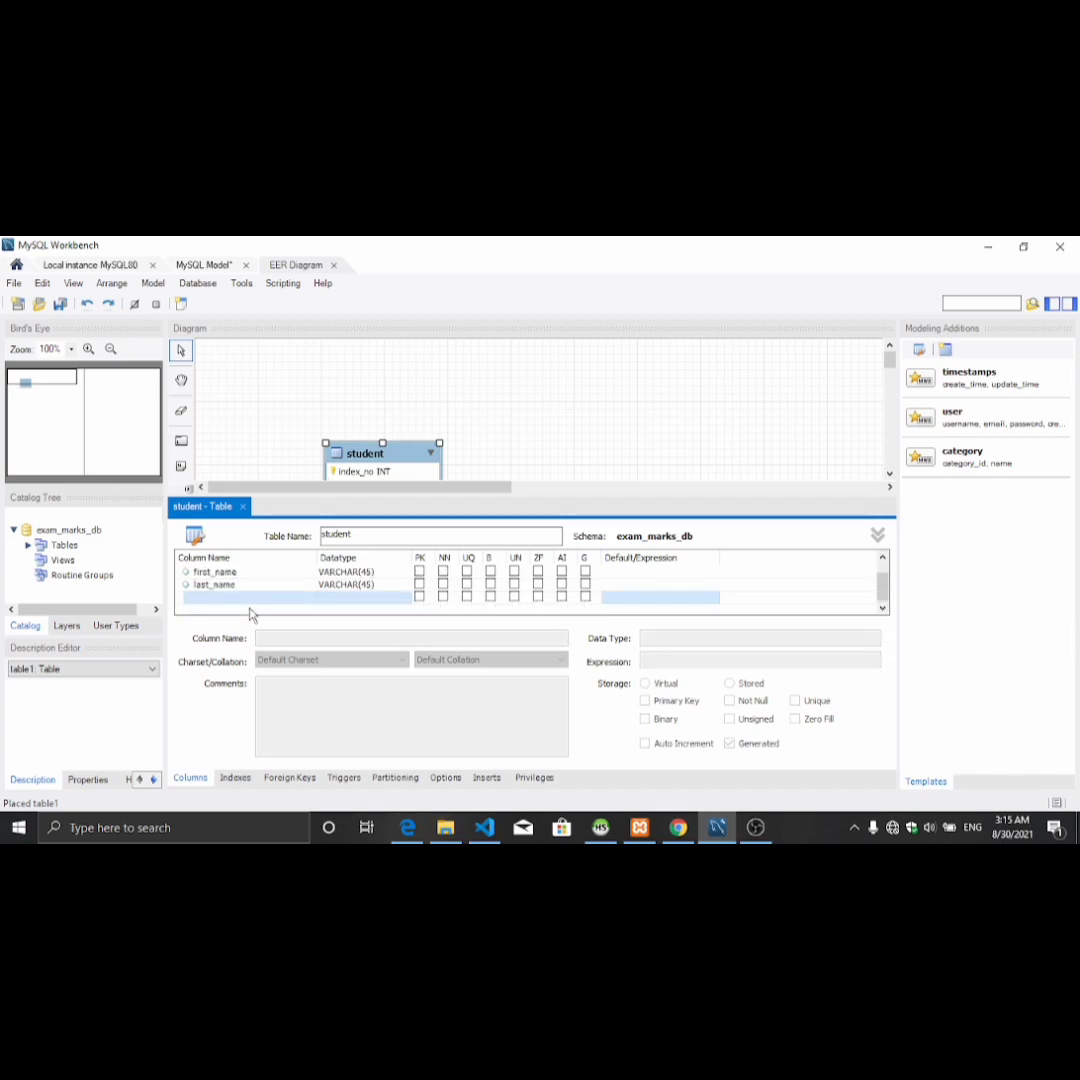
# Step: Add a gender column to the student table with the data type VARCHAR(10)
pyautogui.doubleClick(219, 597)
pyautogui.write('ge')
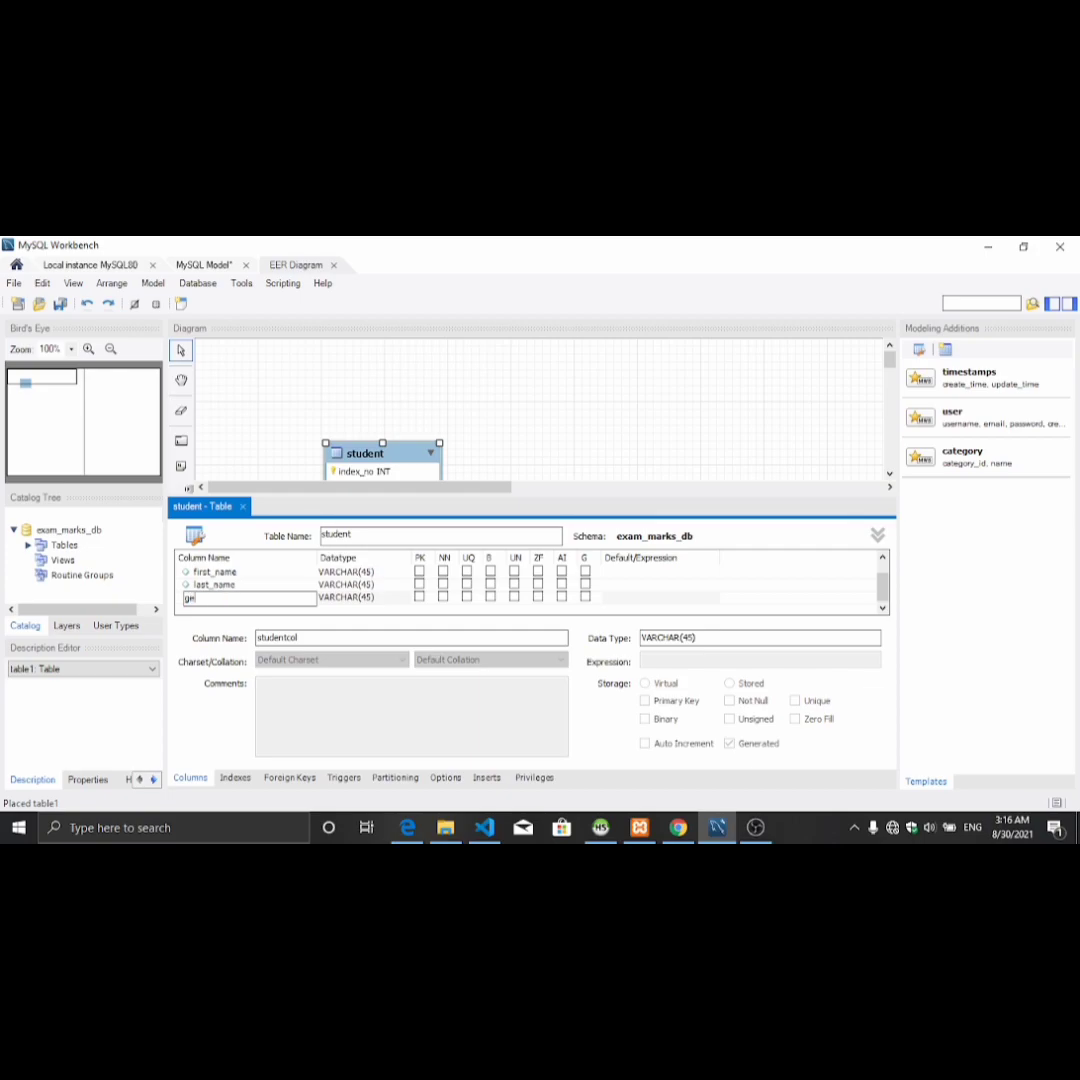
pyautogui.write('nder')
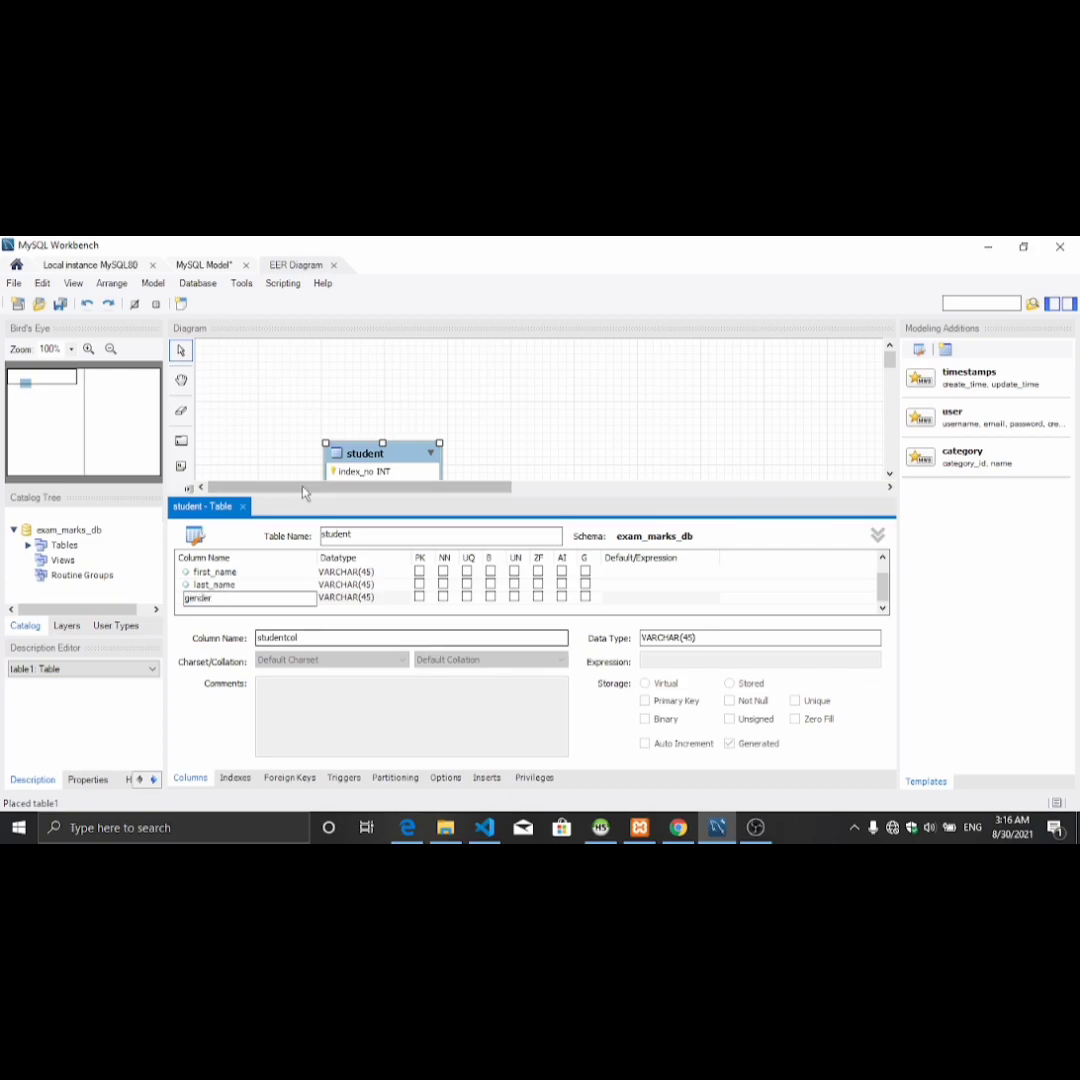
pyautogui.press('Tab')
pyautogui.click(371, 598)
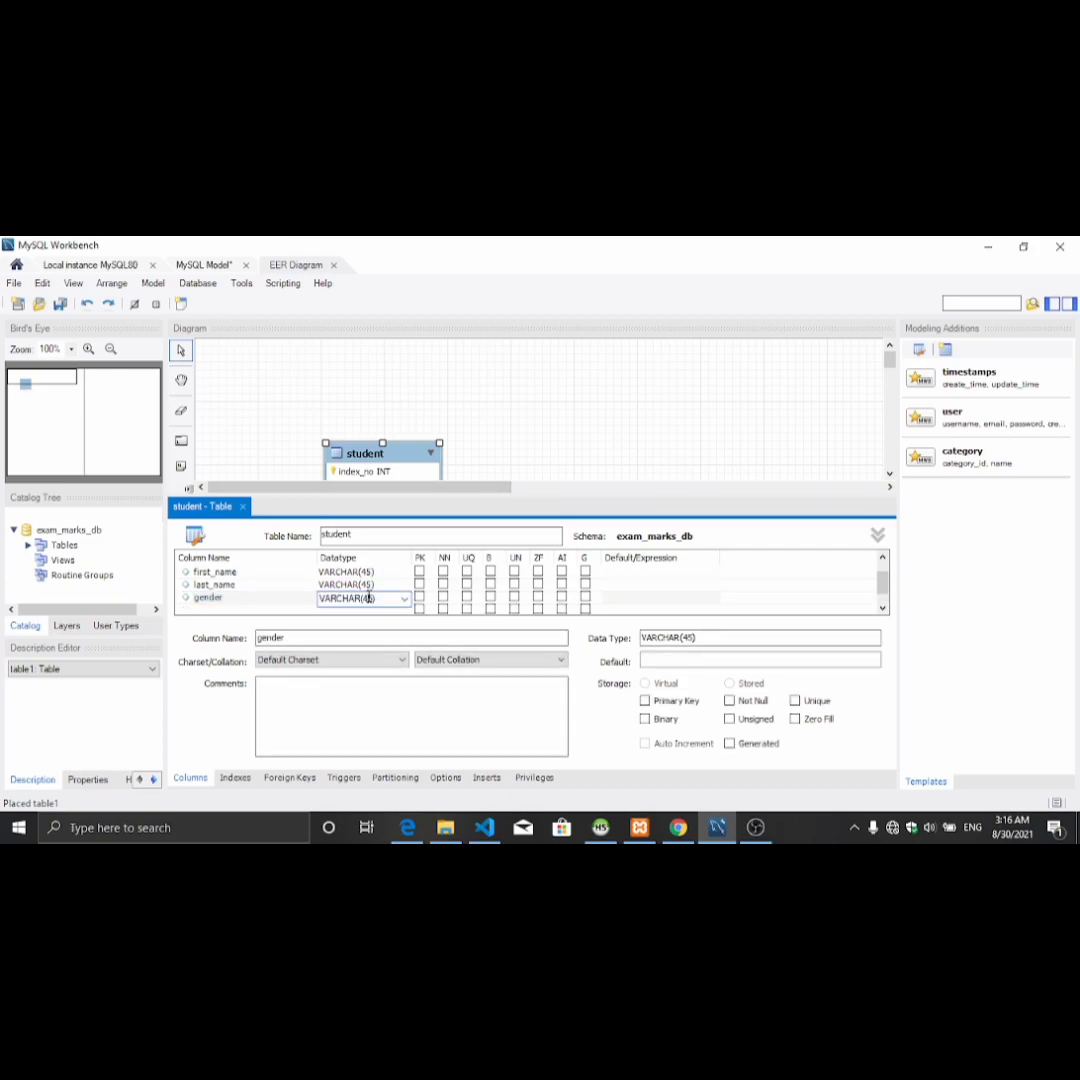
pyautogui.press('BackSpace')
pyautogui.press('BackSpace')
pyautogui.write('10')
pyautogui.click(221, 610)
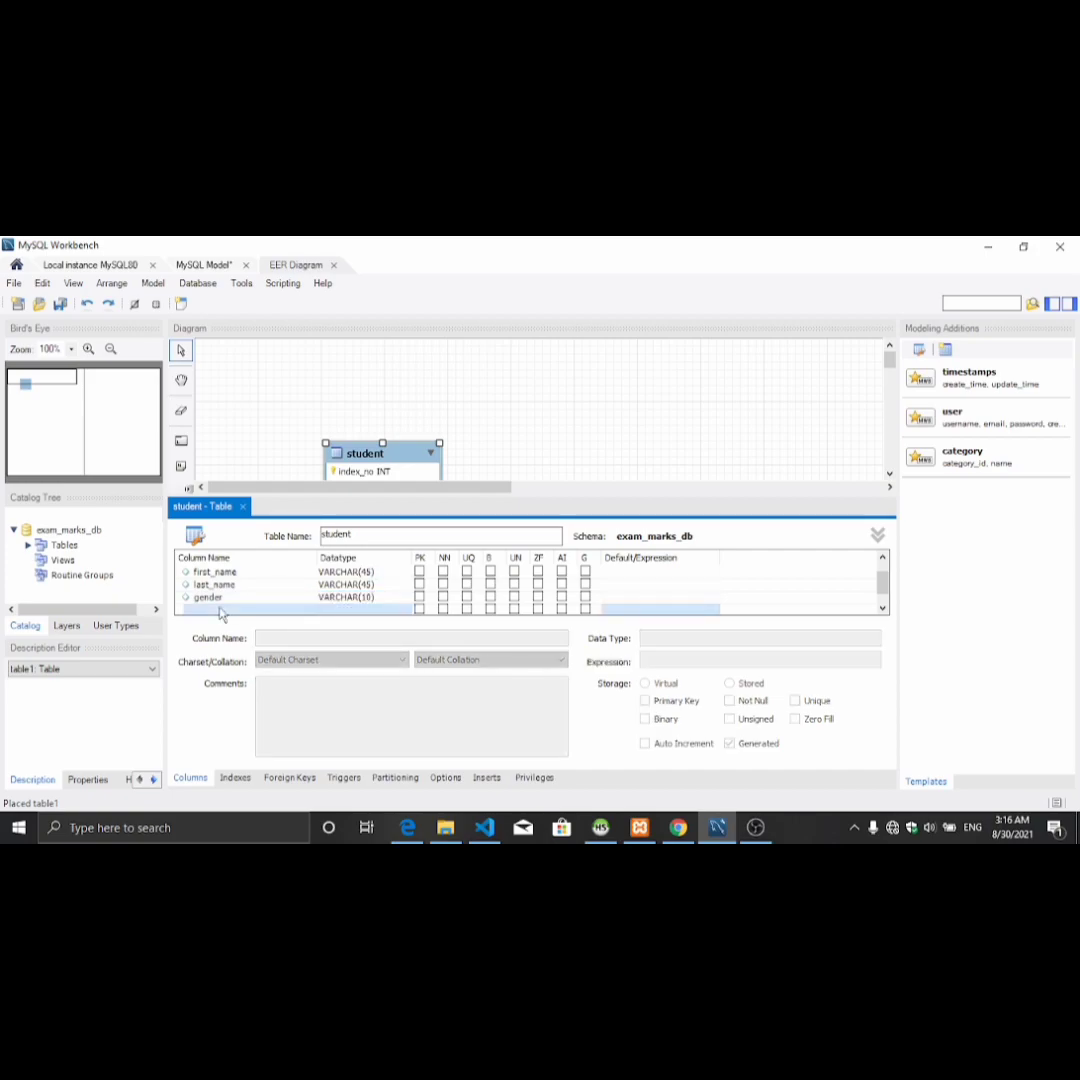
# Step: Add a contact_no column to the student table with the data type VARCHAR(10)
pyautogui.scroll(-1, 219, 607)
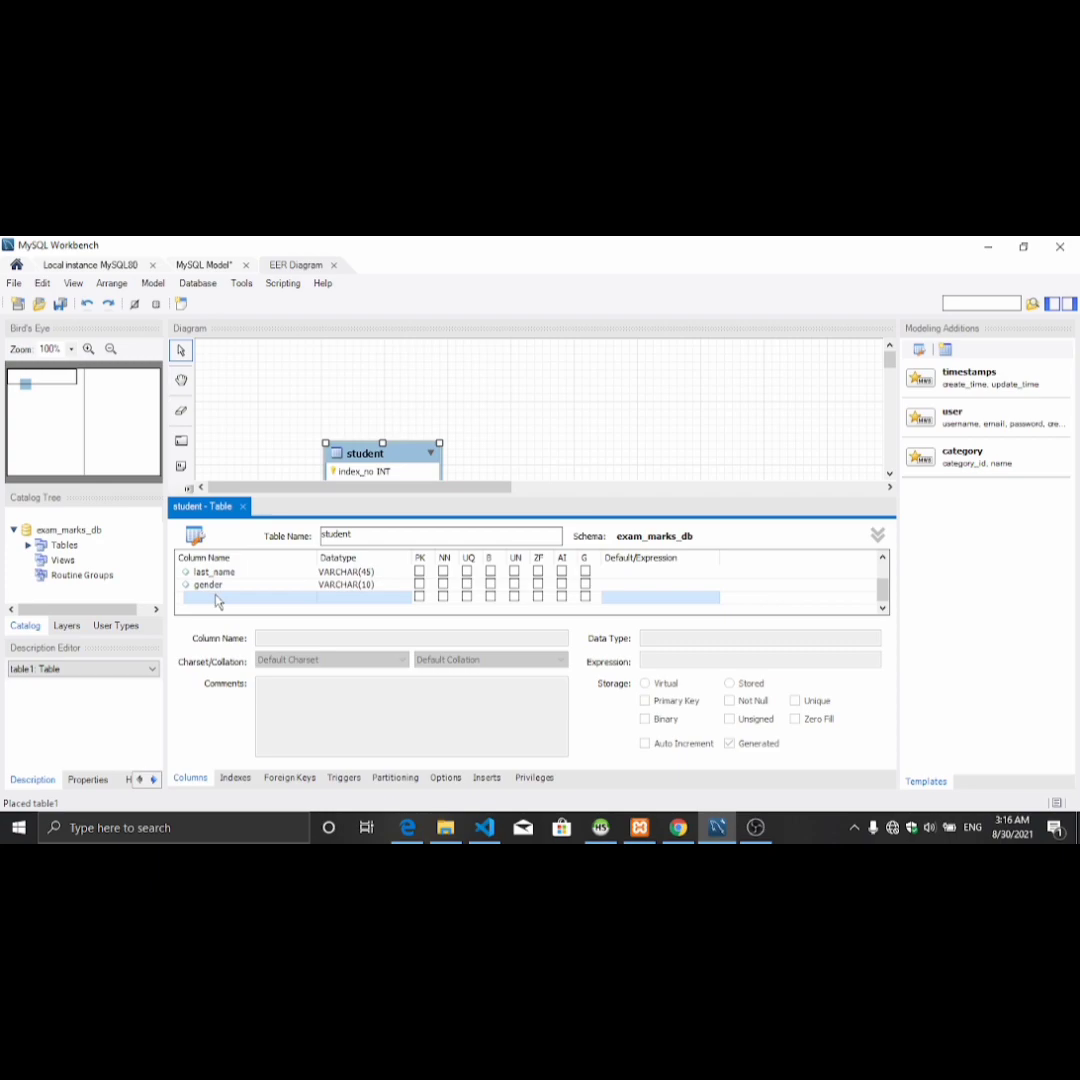
pyautogui.doubleClick(218, 597)
pyautogui.write('contact_no')
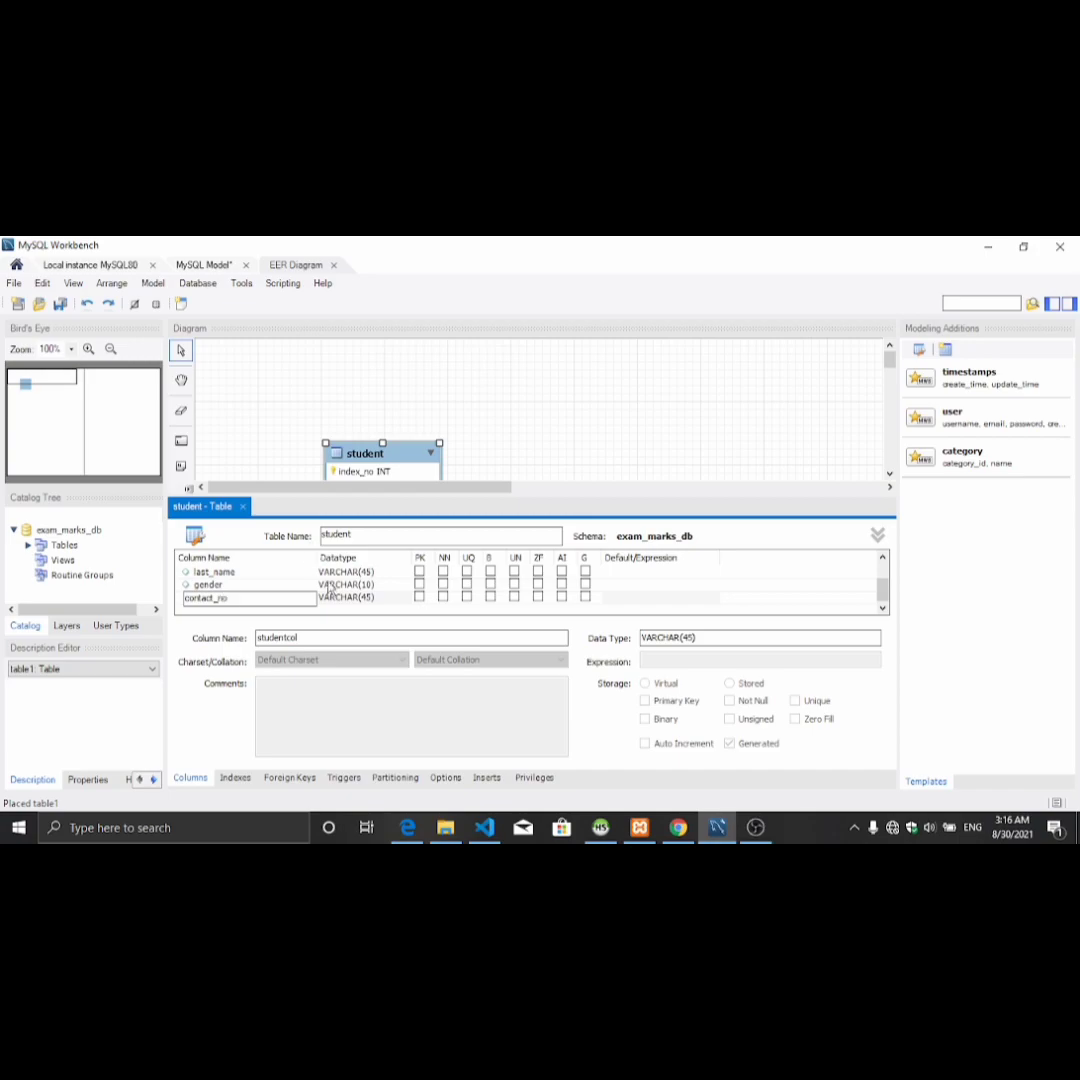
pyautogui.click(372, 597)
pyautogui.click(371, 597)
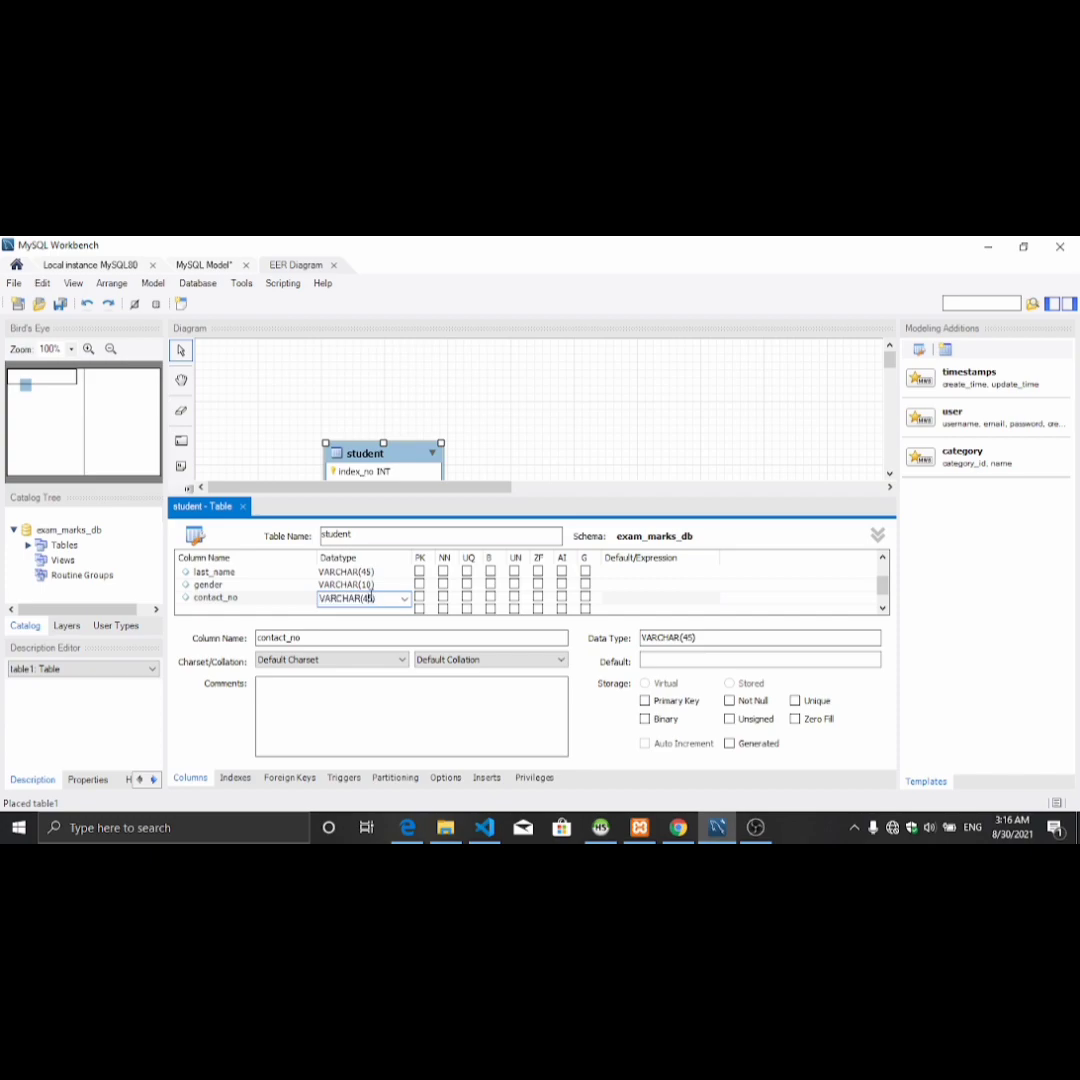
pyautogui.press('BackSpace')
pyautogui.press('BackSpace')
pyautogui.write('1')
pyautogui.click(249, 514)
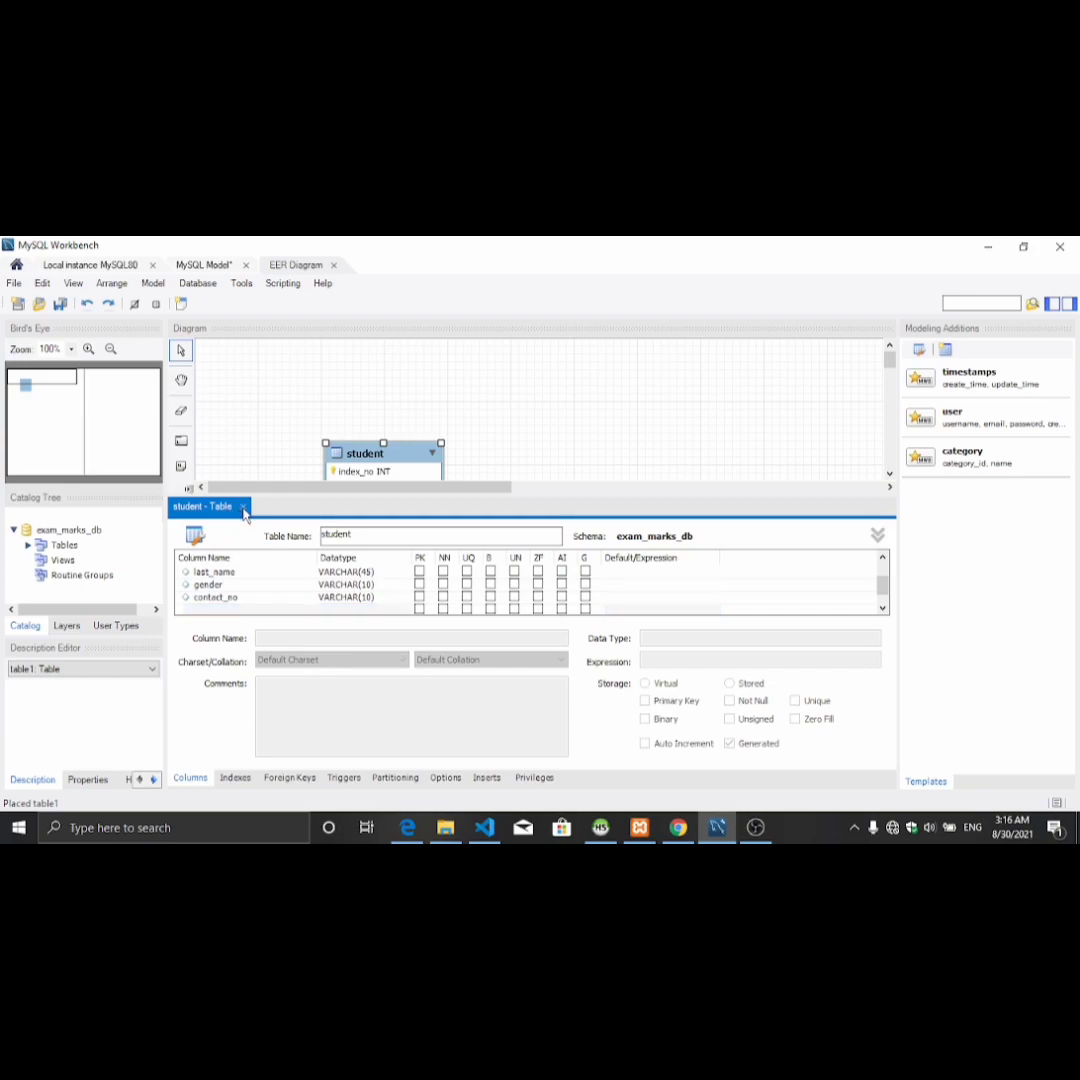
# Step: Close the student table editor and move the student table to the upper-left area of the diagram
pyautogui.click(243, 508)
pyautogui.moveTo(412, 523); pyautogui.dragTo(333, 456)
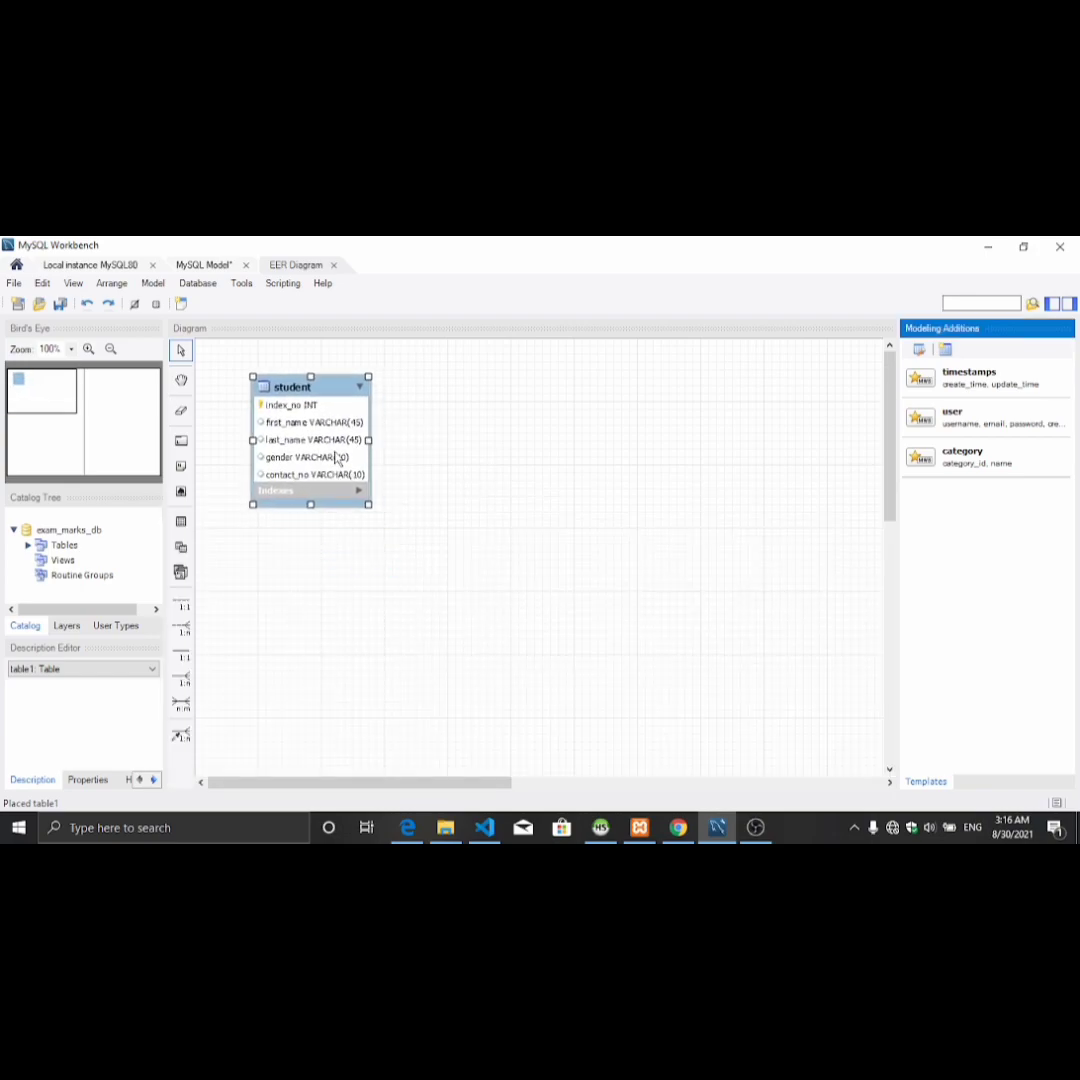
pyautogui.click(350, 583)
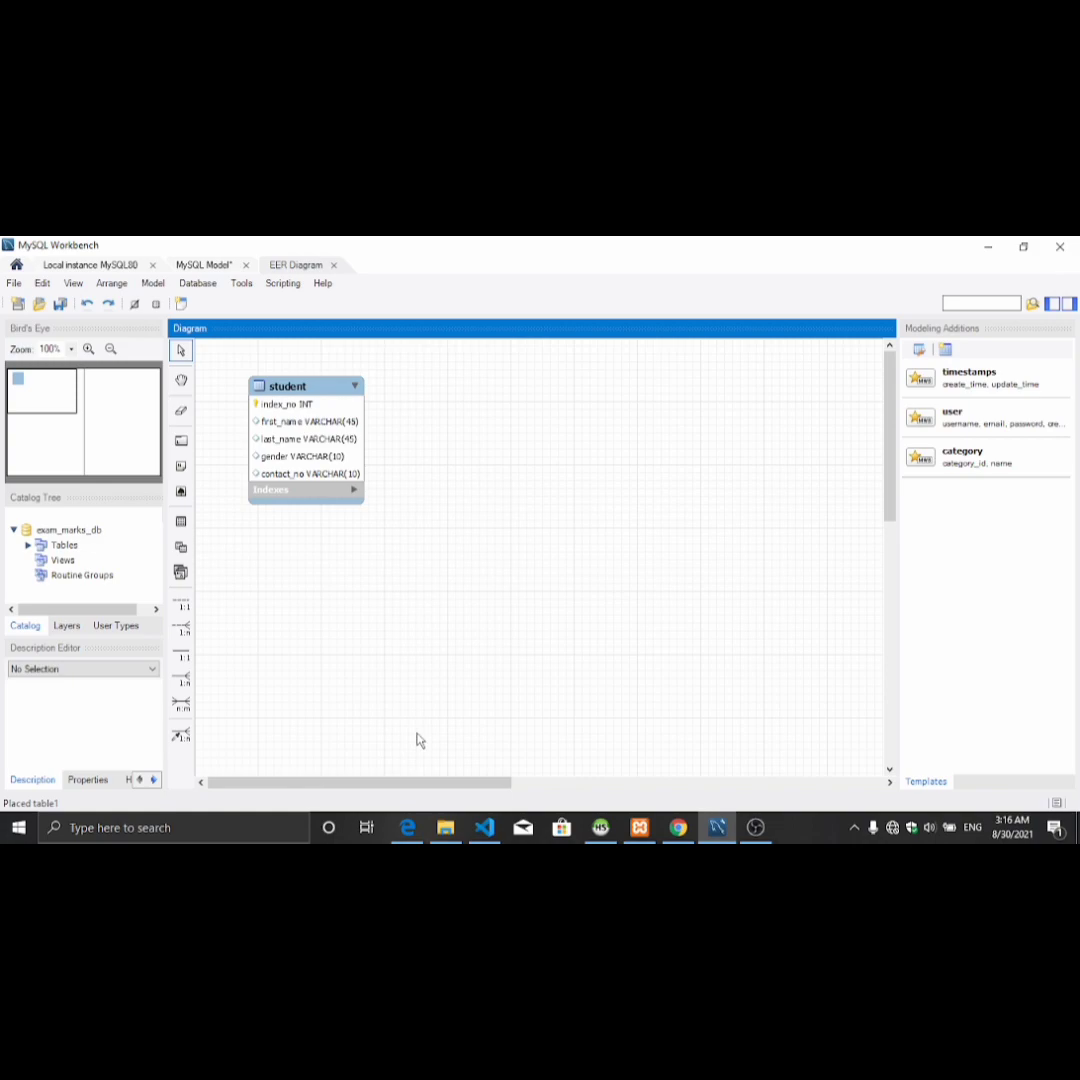
# Step: Check requirement 03 of Question 16 in Chrome, then place a new table in the MySQL Workbench diagram and name it class
pyautogui.click(680, 828)
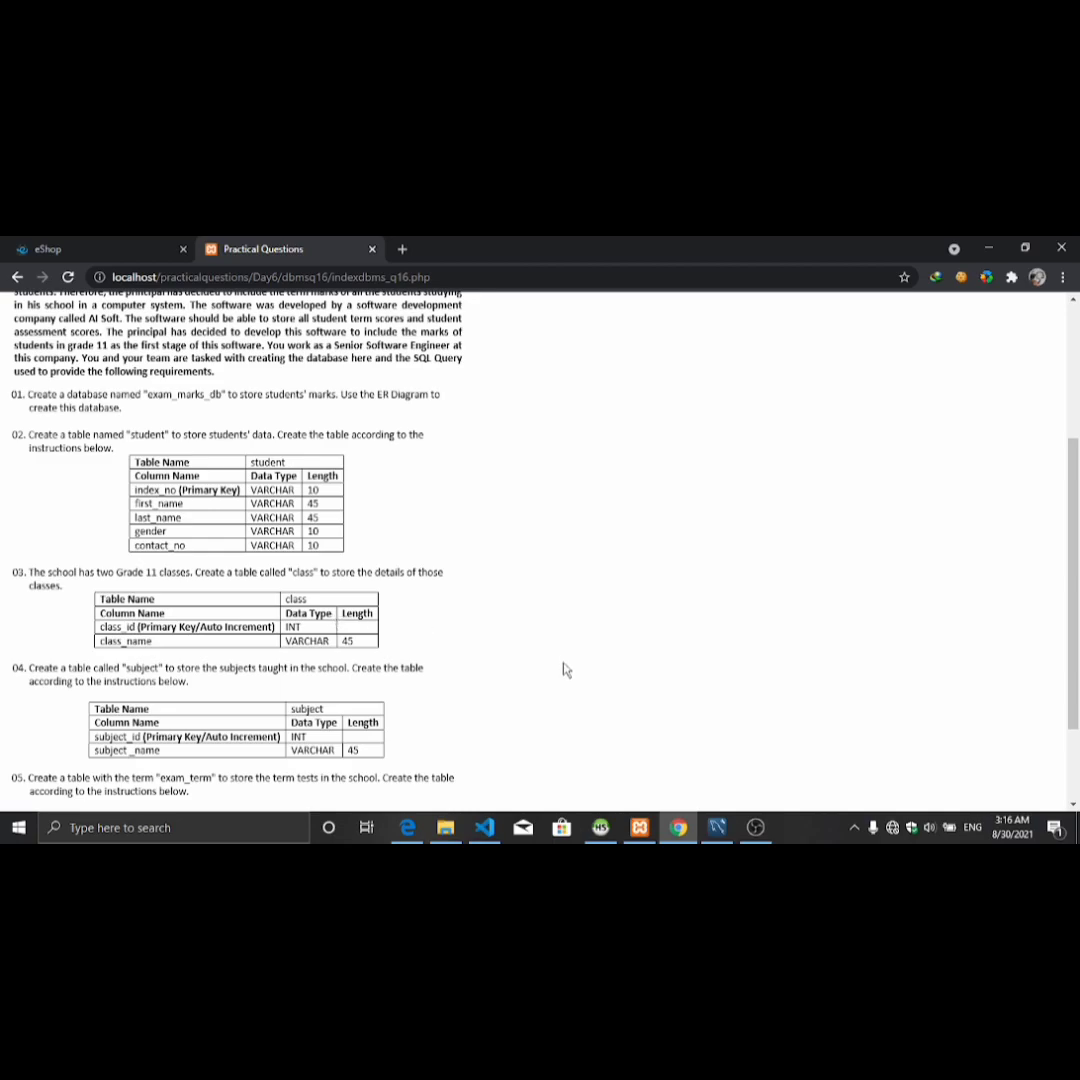
pyautogui.click(716, 827)
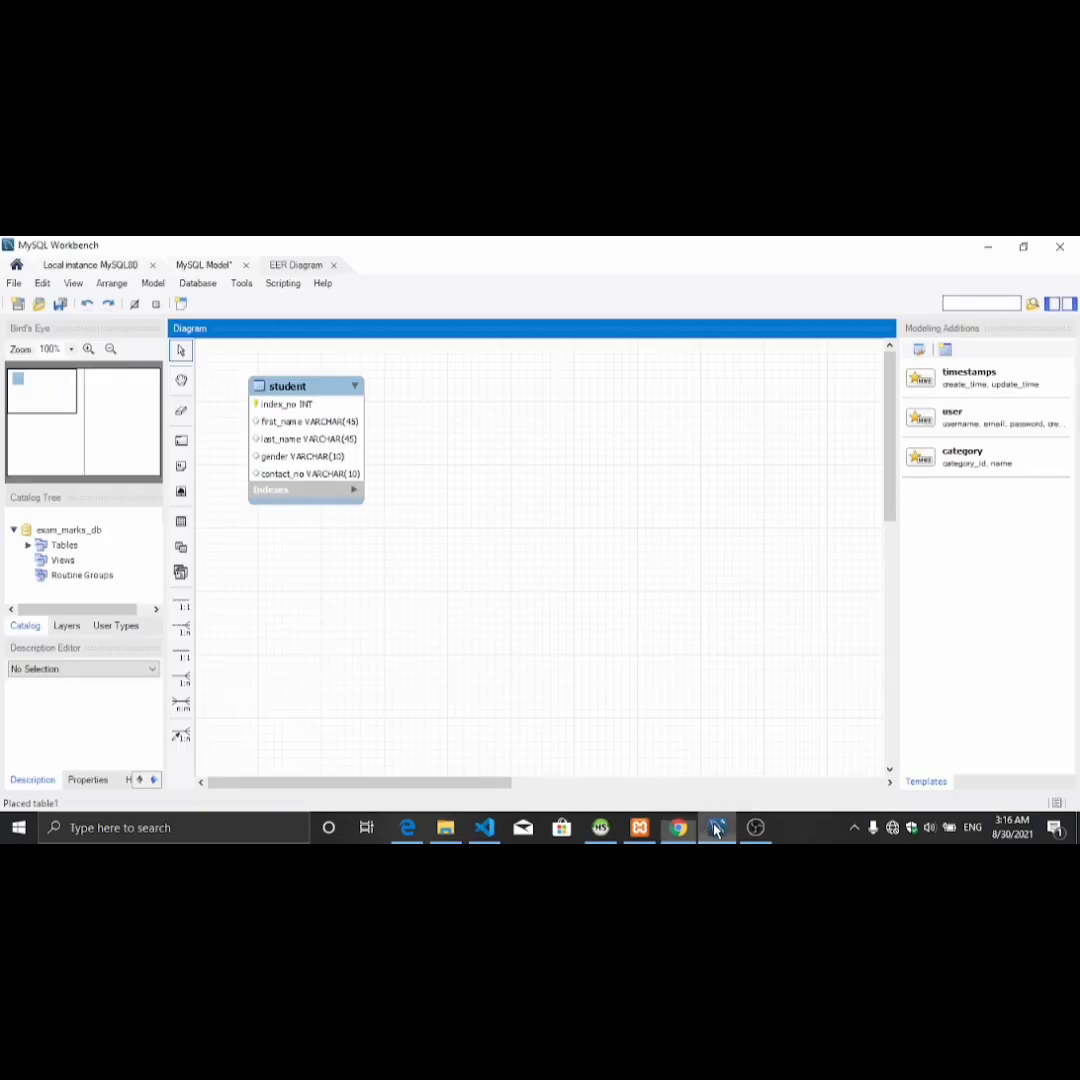
pyautogui.click(181, 521)
pyautogui.click(497, 518)
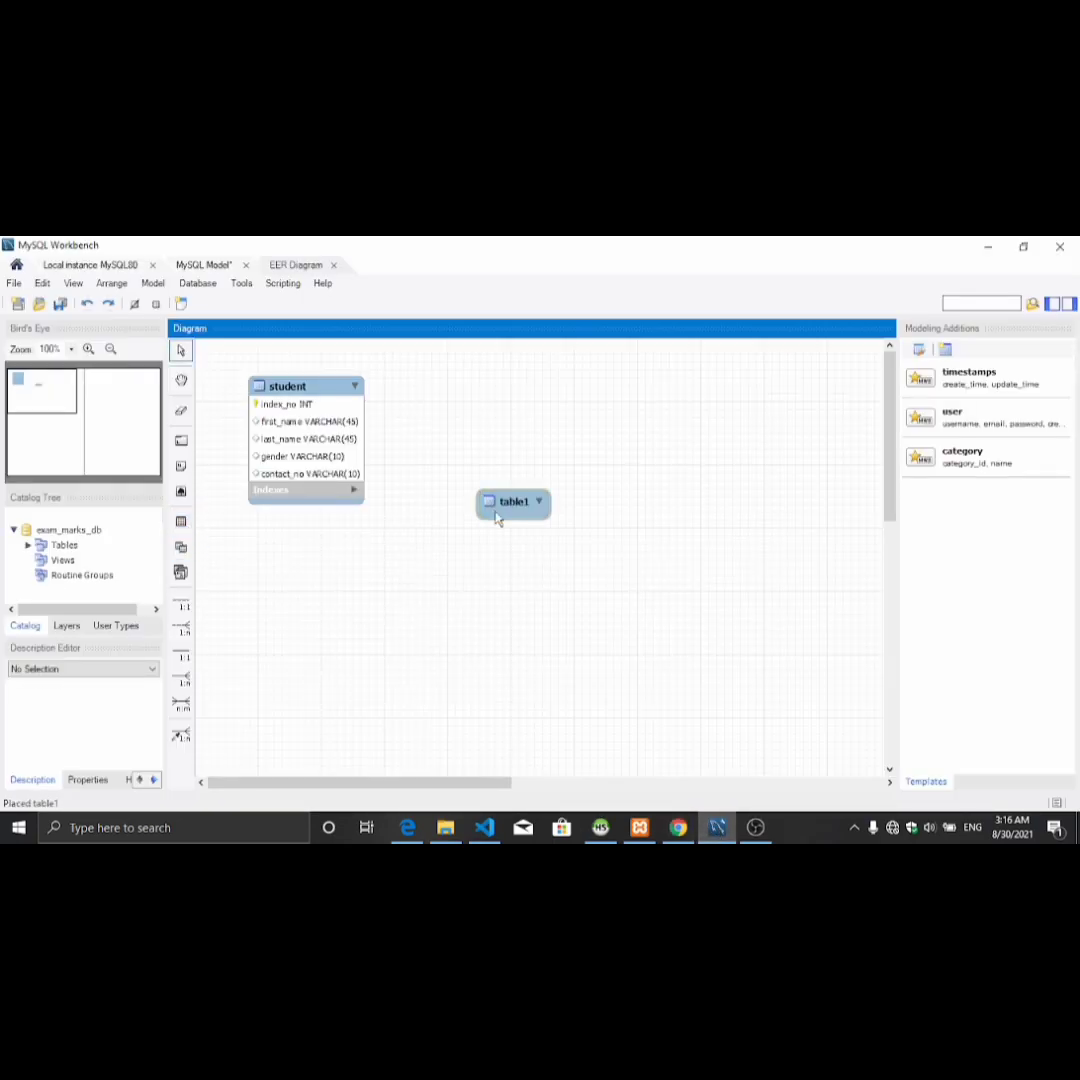
pyautogui.doubleClick(502, 510)
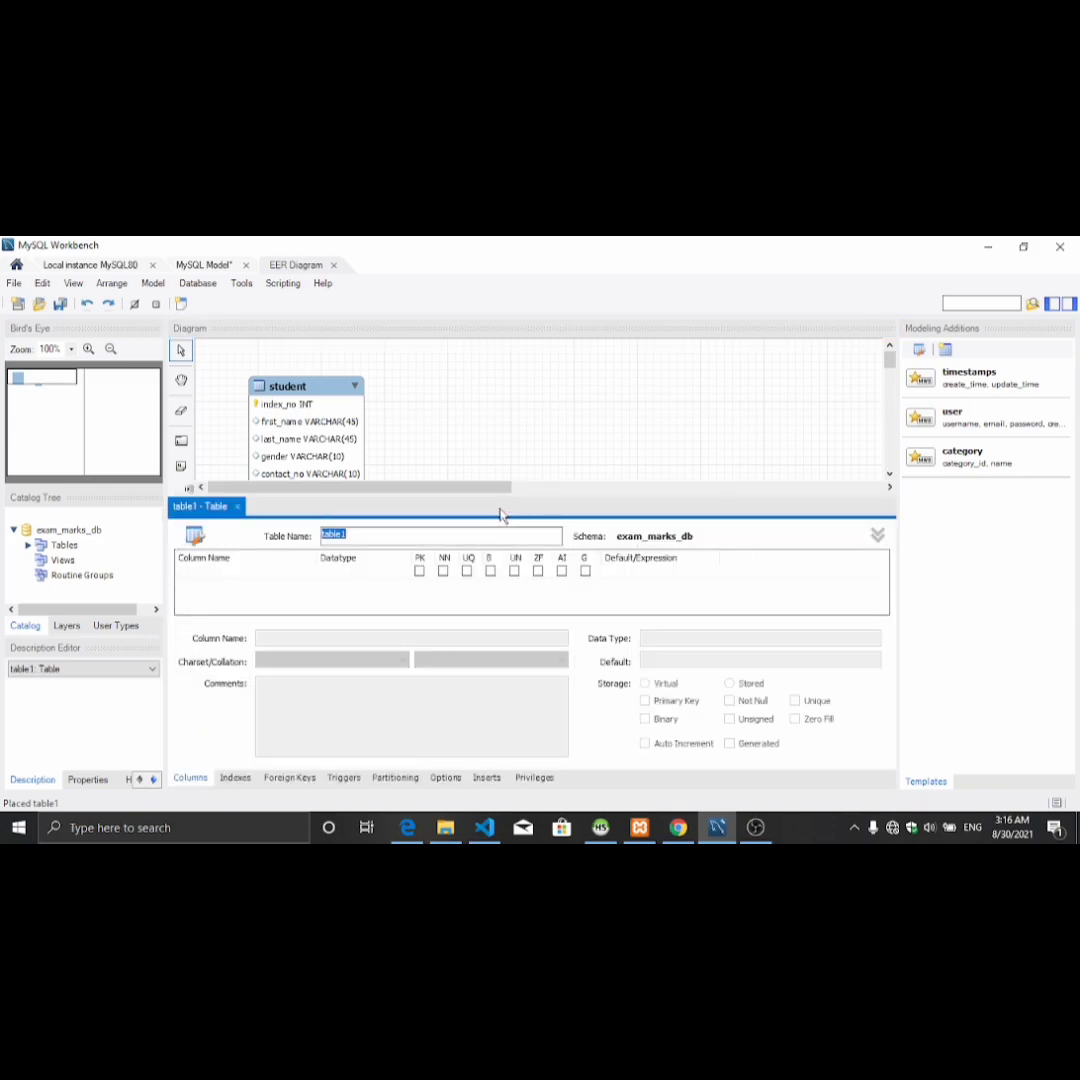
pyautogui.write('class')
# Step: Add a class_id column of type INT to the class table as an auto-increment primary key
pyautogui.doubleClick(225, 573)
pyautogui.write('class_id')
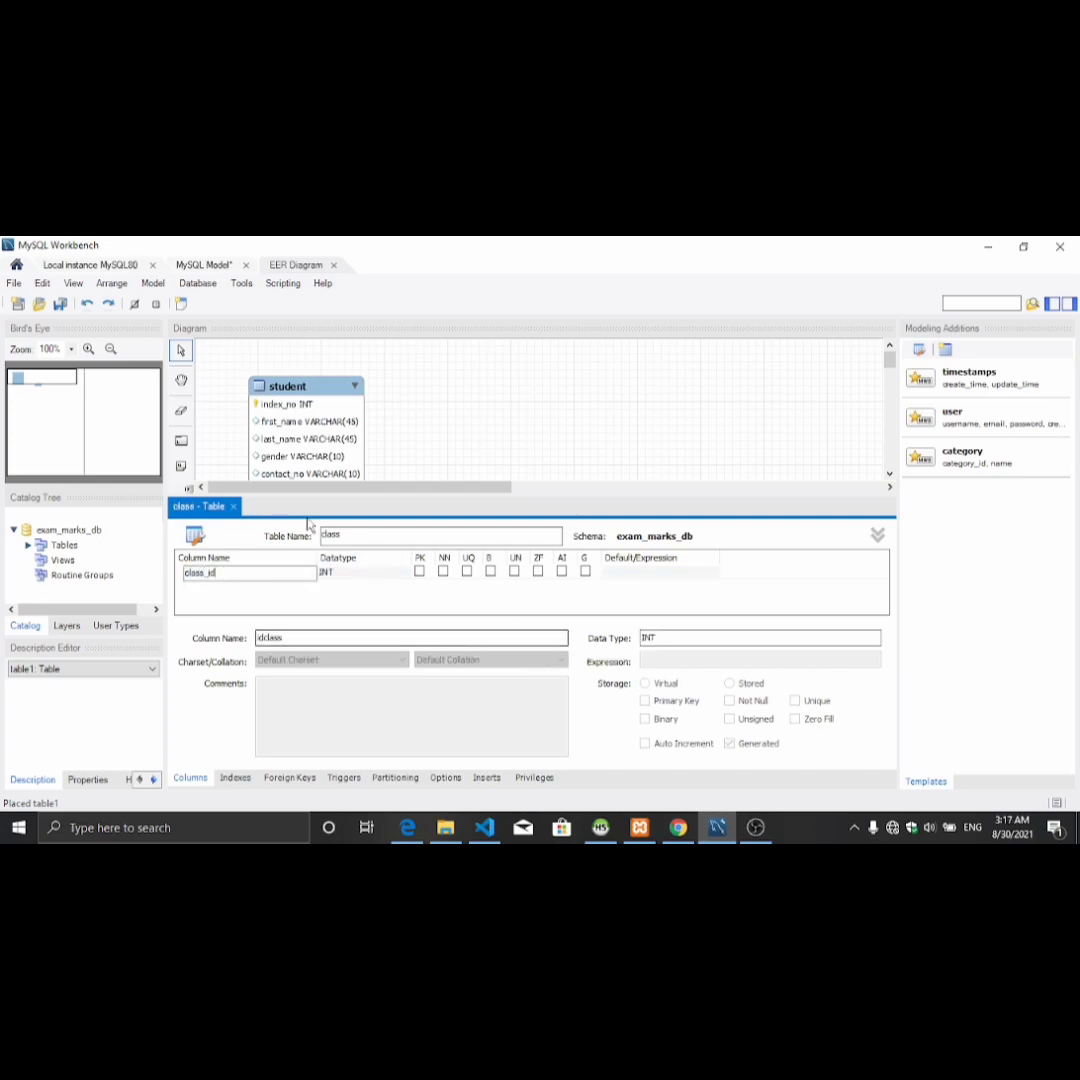
pyautogui.click(562, 571)
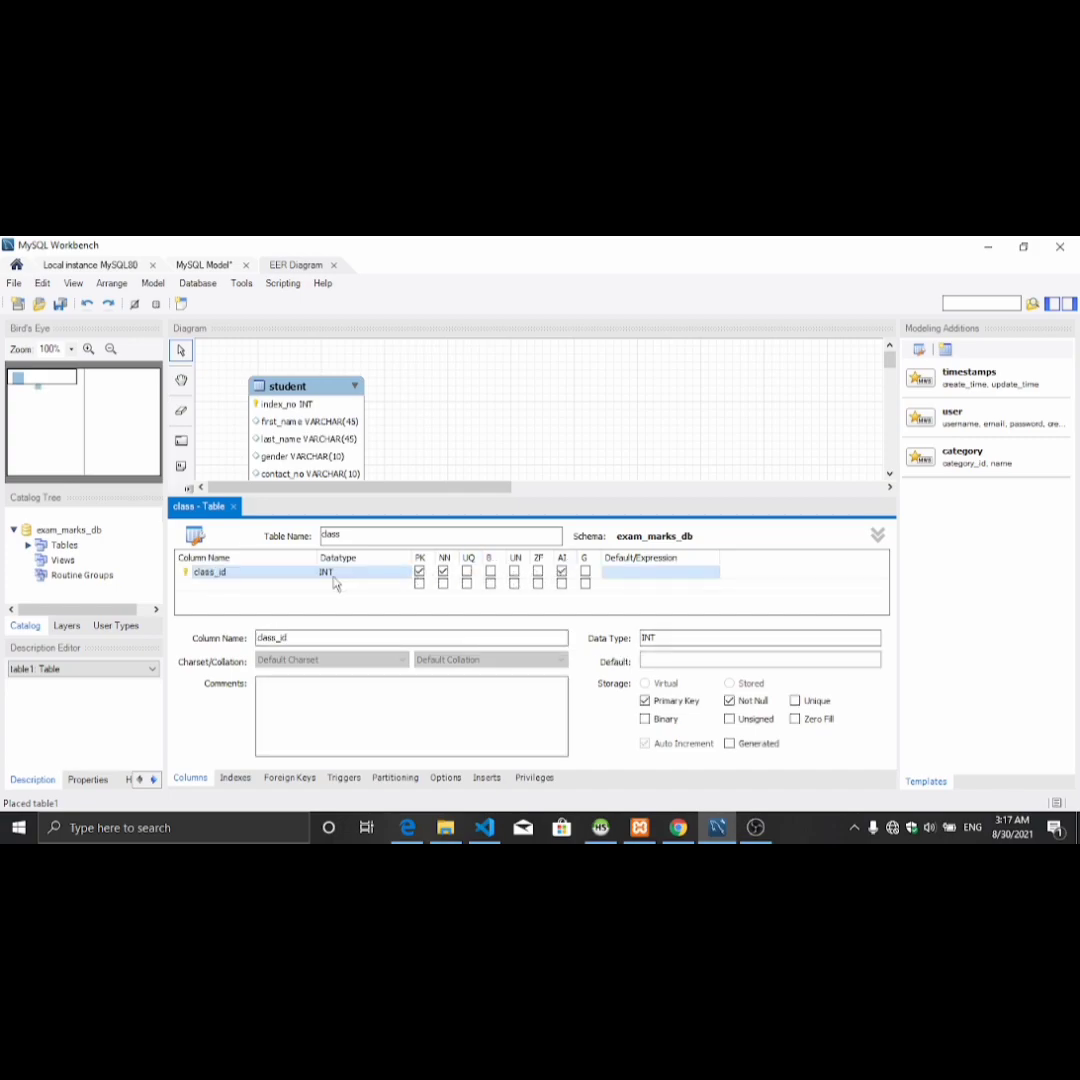
# Step: Add a class_name column of type VARCHAR(45) to the class table, checking it against the question in Chrome
pyautogui.doubleClick(250, 585)
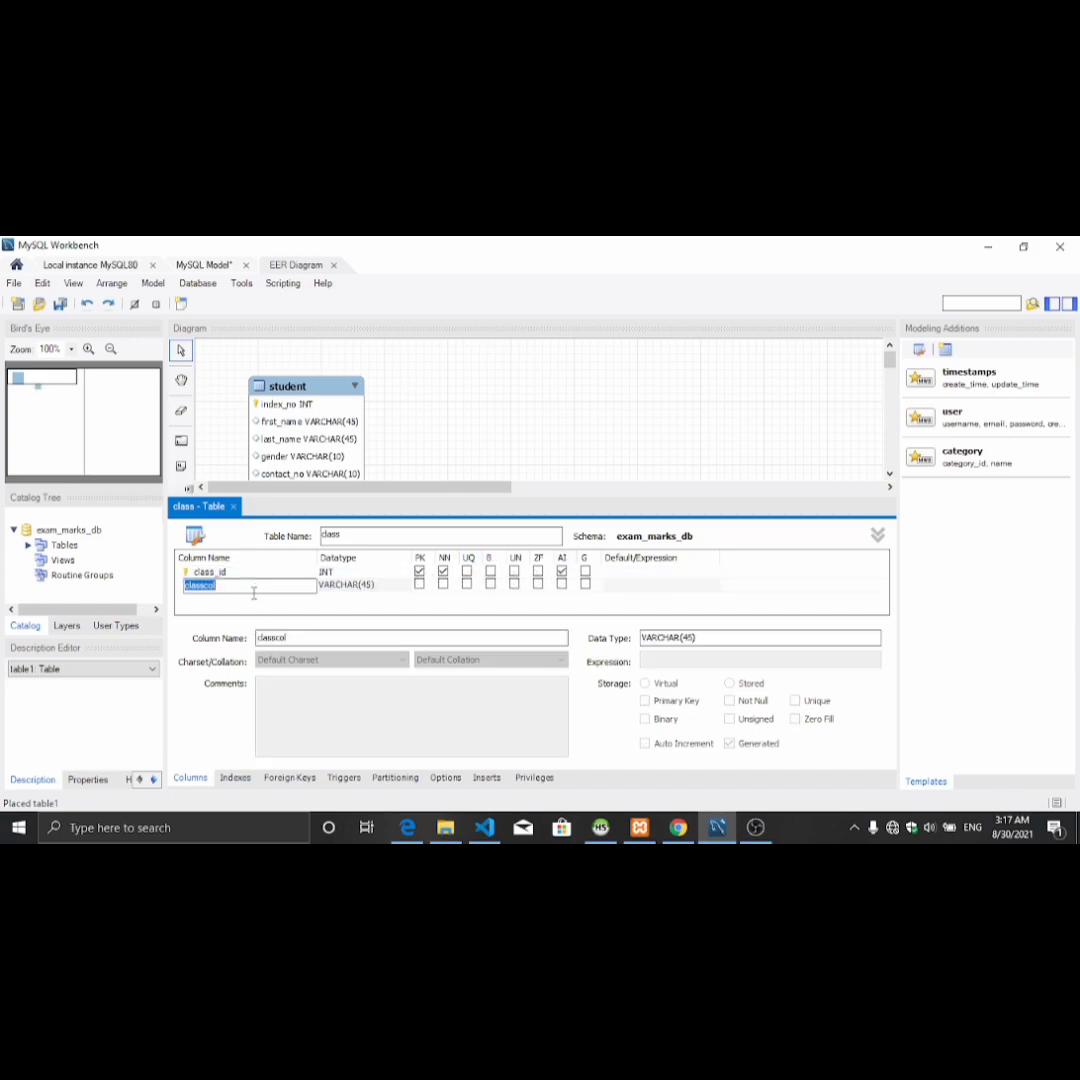
pyautogui.click(678, 828)
pyautogui.click(716, 827)
pyautogui.press('BackSpace')
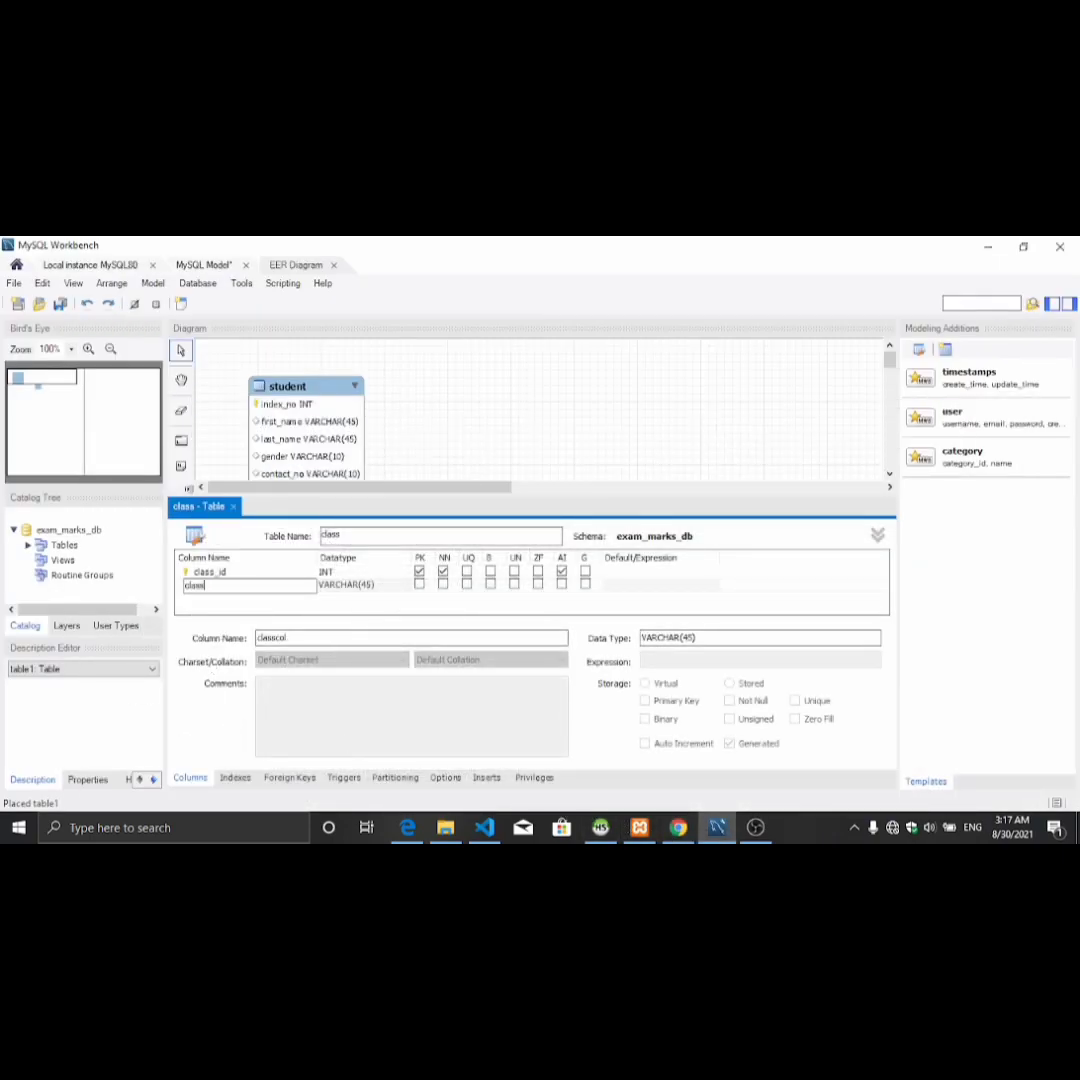
pyautogui.write('class_name')
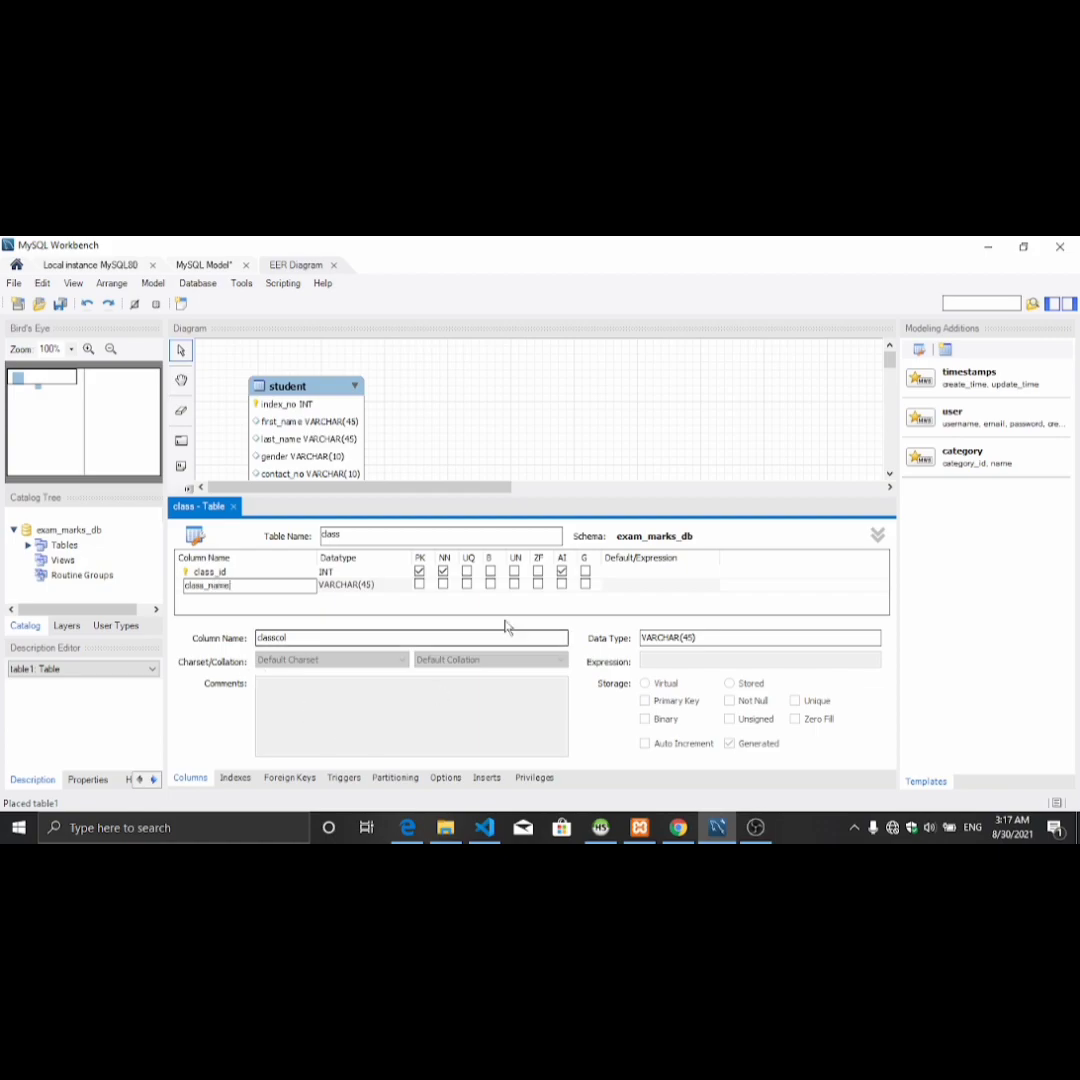
pyautogui.click(374, 600)
pyautogui.click(678, 828)
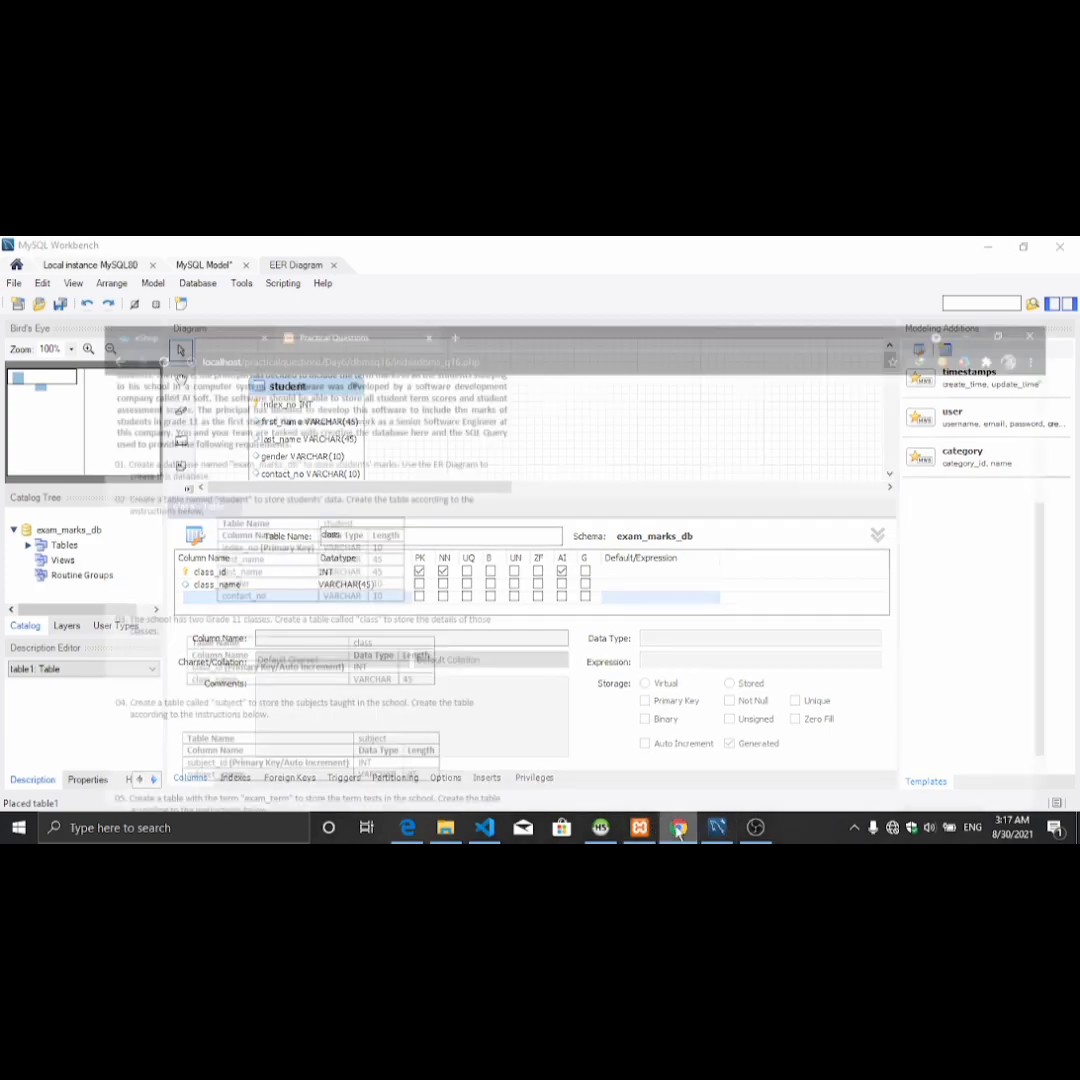
pyautogui.click(678, 828)
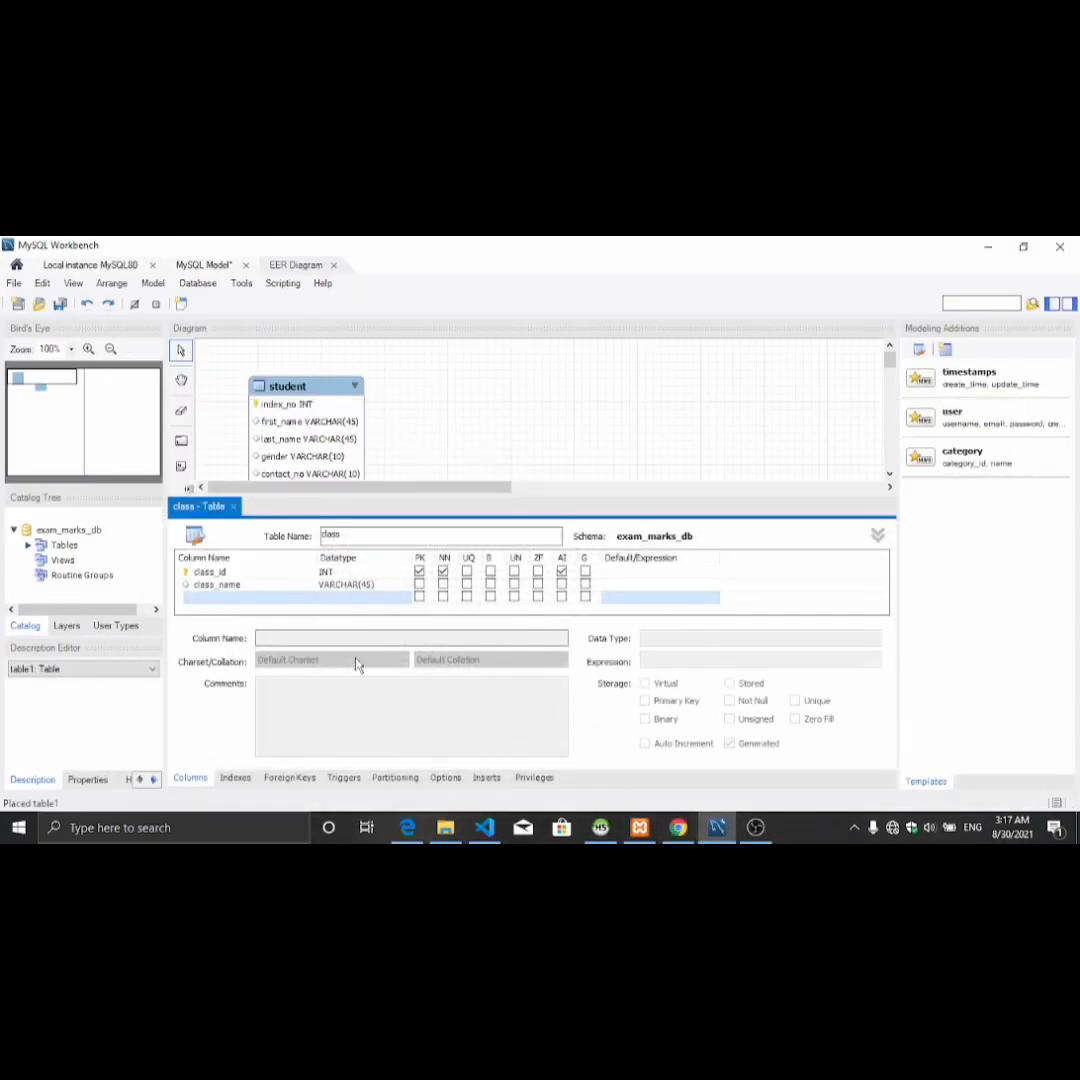
# Step: Close the class table editor and move the class table up beside the student table
pyautogui.click(234, 511)
pyautogui.moveTo(547, 563); pyautogui.dragTo(533, 487)
pyautogui.click(530, 583)
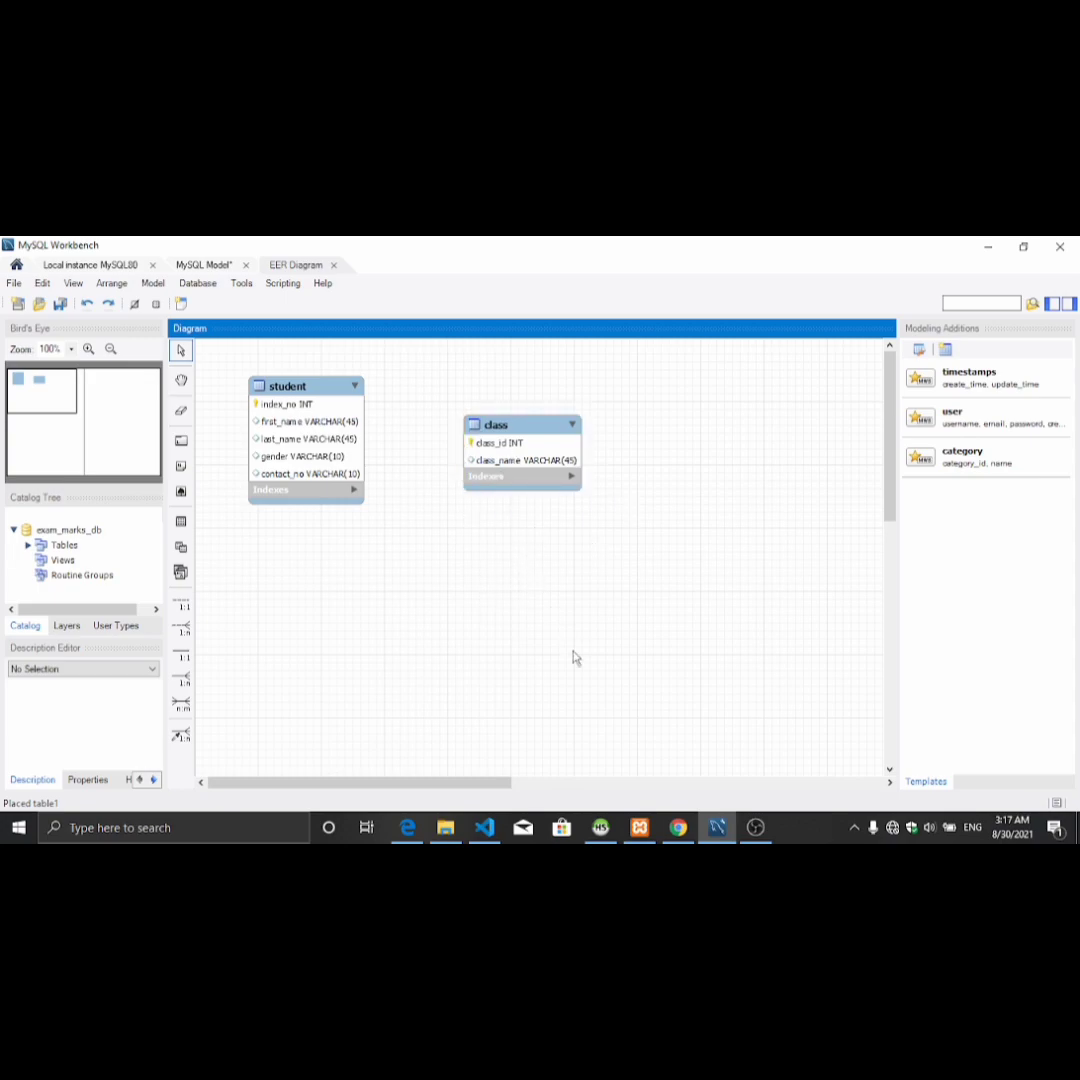
# Step: Read requirements 04 and 05 in Chrome, then place a new table below class in the MySQL Workbench diagram and name it subject
pyautogui.click(678, 828)
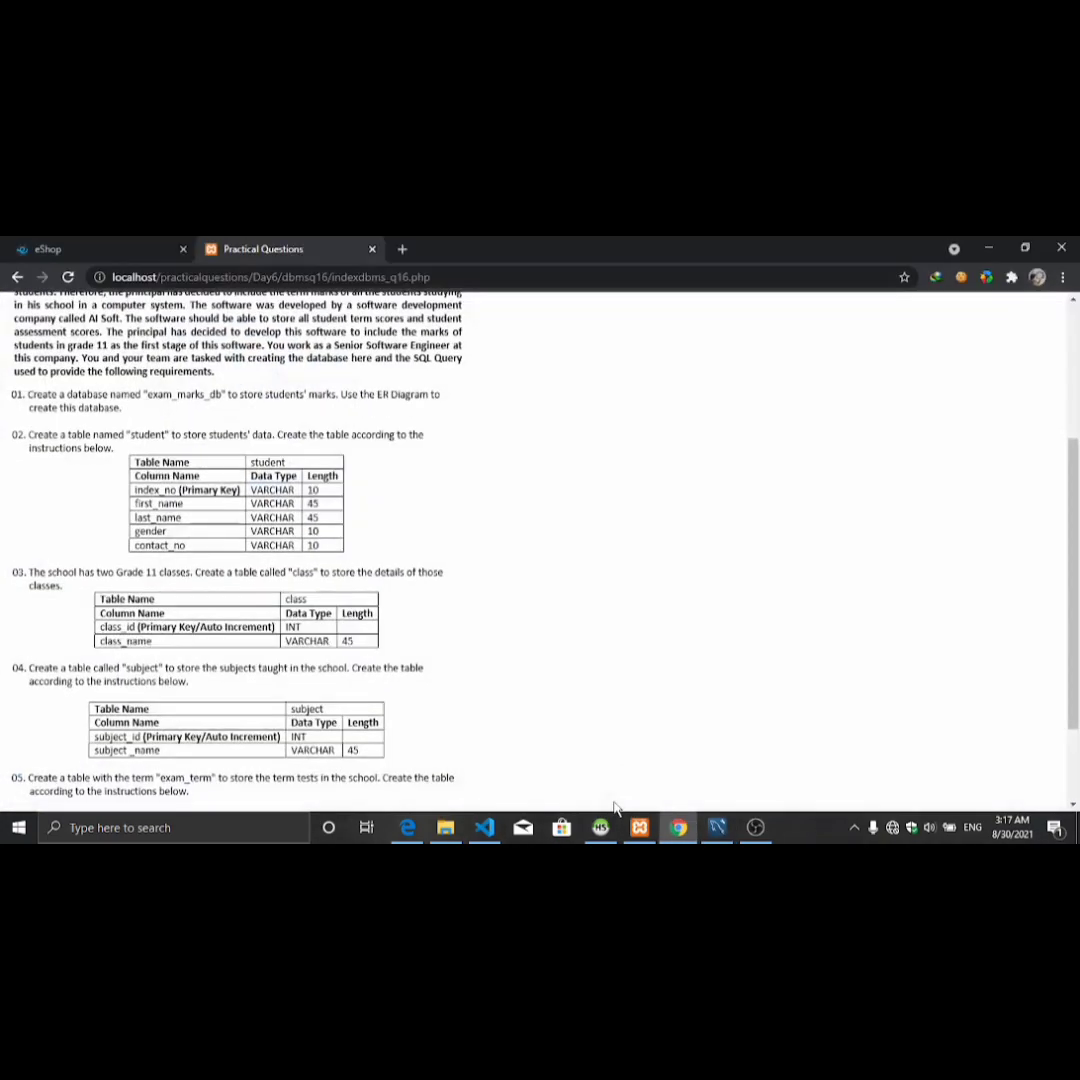
pyautogui.scroll(-2, 200, 630)
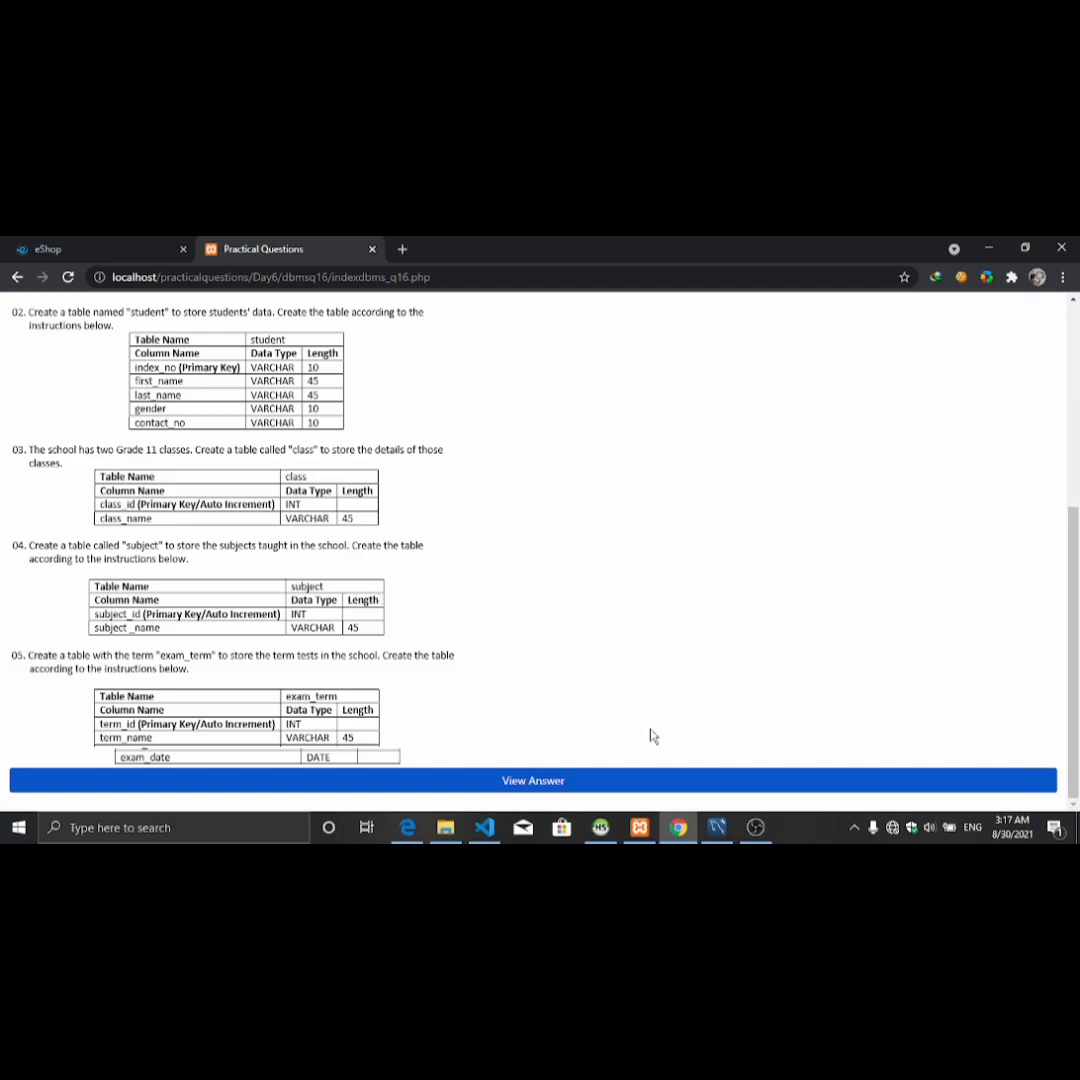
pyautogui.hotkey('alt', 'Tab')
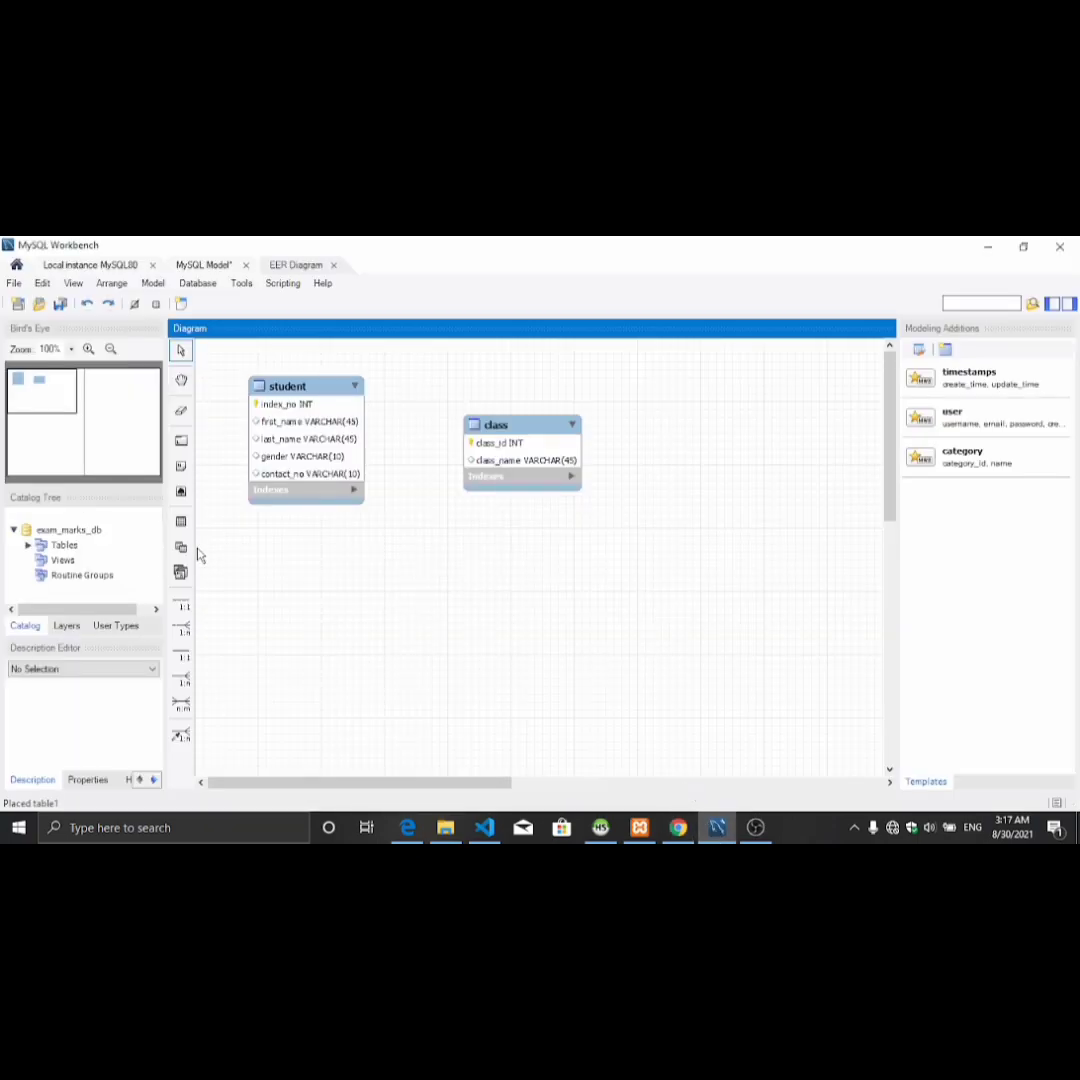
pyautogui.click(181, 521)
pyautogui.click(541, 618)
pyautogui.doubleClick(547, 614)
pyautogui.write('subj')
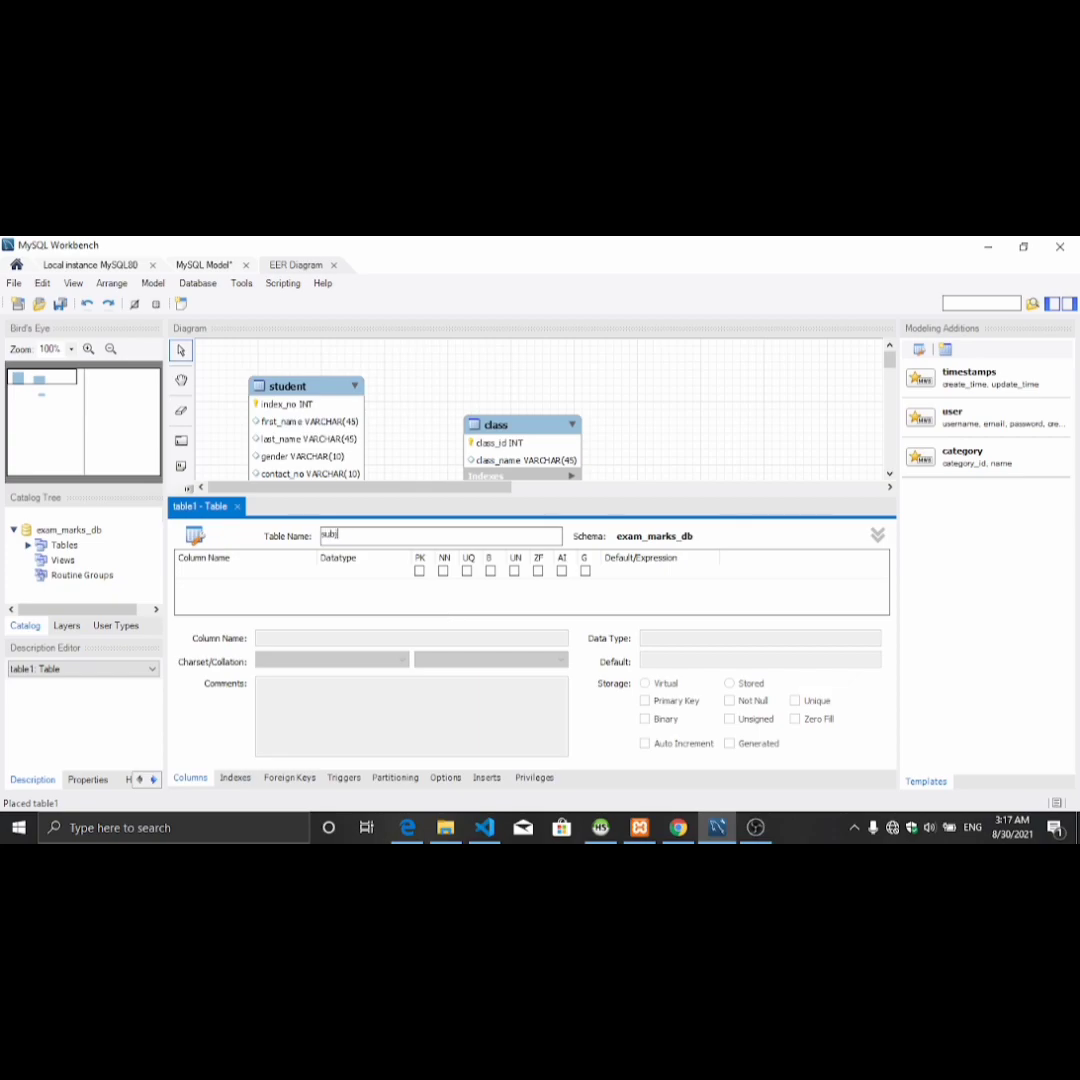
pyautogui.write('ect')
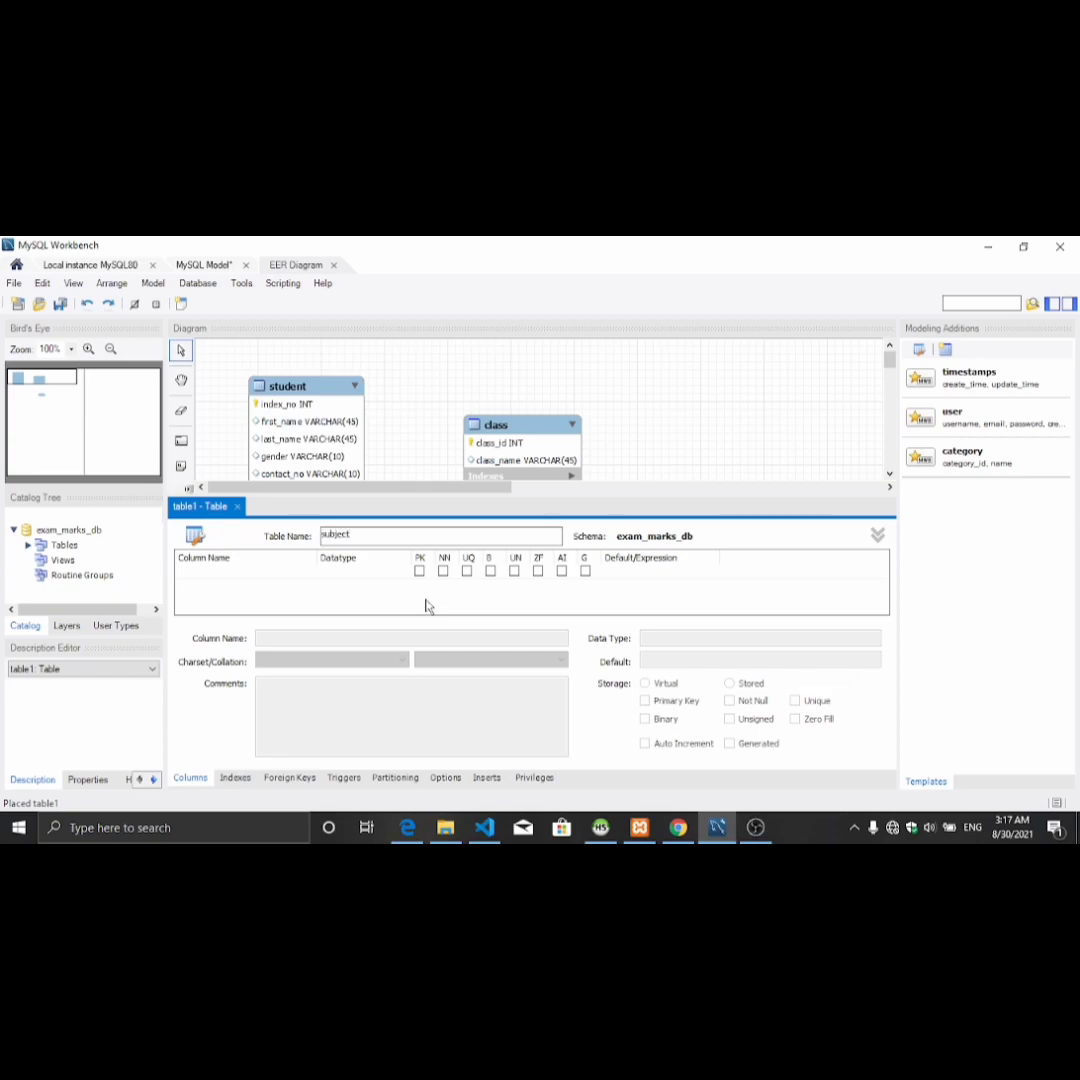
# Step: Add a subject_id column of type INT to the subject table as an auto-increment primary key
pyautogui.click(201, 573)
pyautogui.write('su')
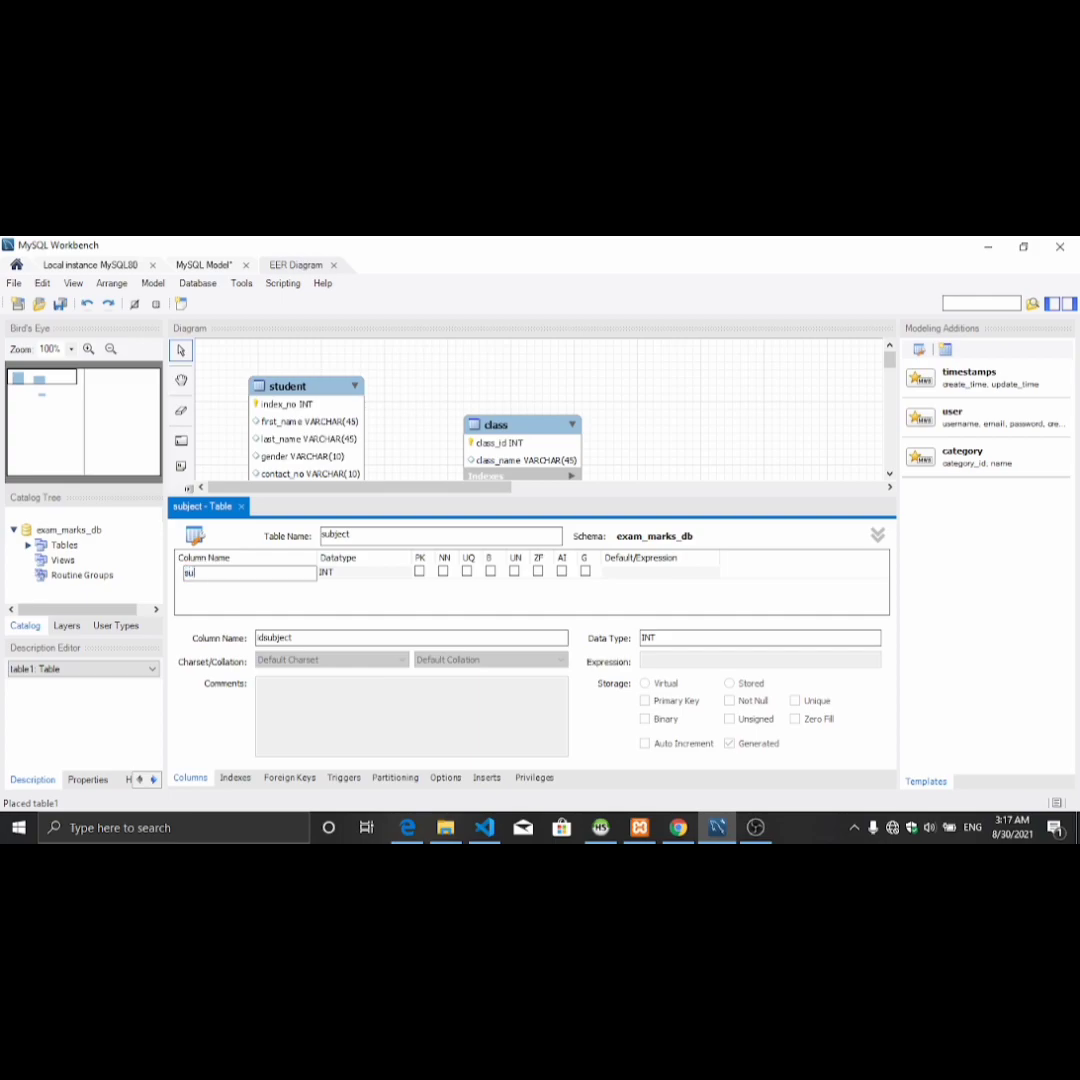
pyautogui.write('bject')
pyautogui.write('_id')
pyautogui.click(561, 571)
# Step: Add a subject_name column of type VARCHAR(45) to the subject table and compare it with the question in Chrome
pyautogui.click(240, 589)
pyautogui.click(253, 584)
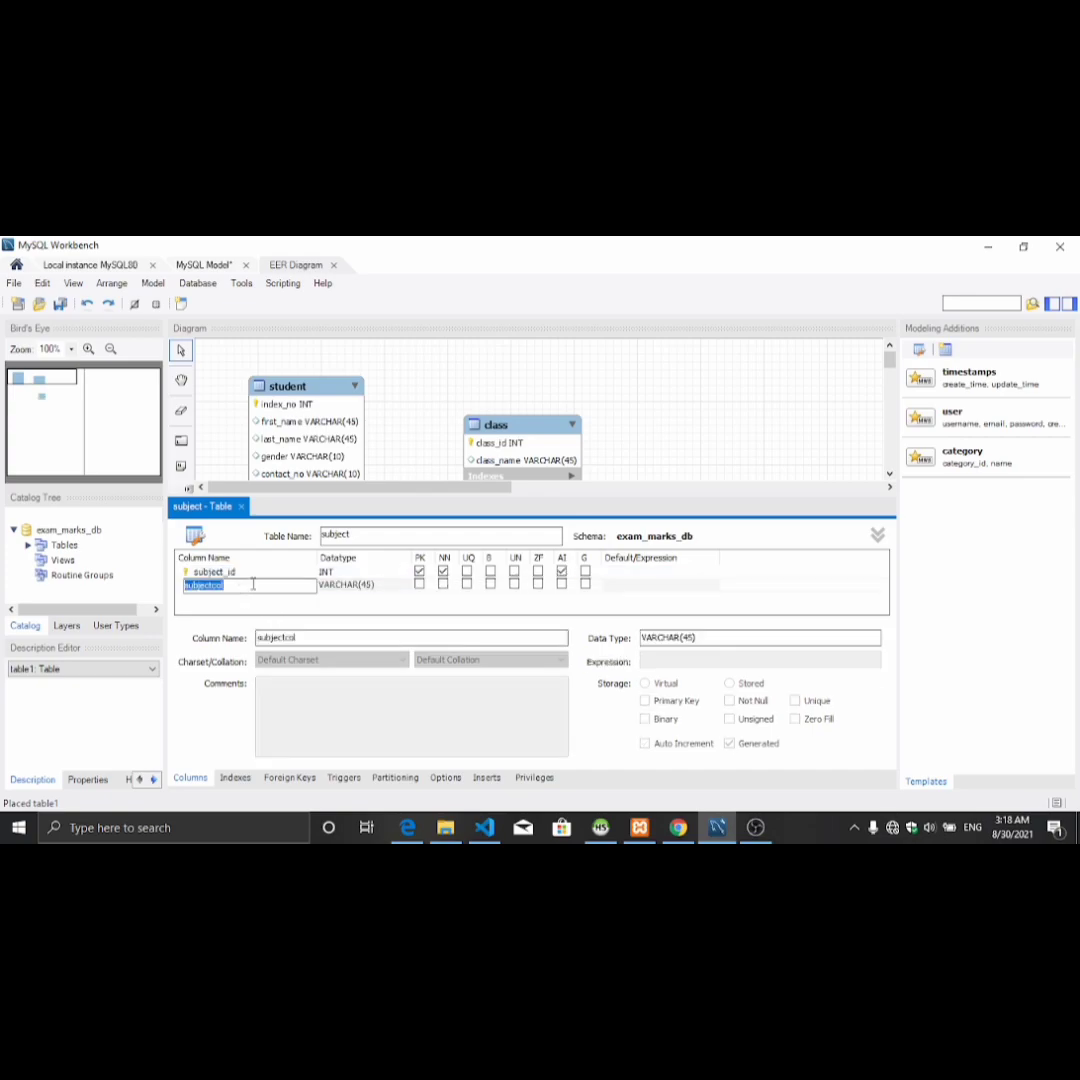
pyautogui.write('subject_name')
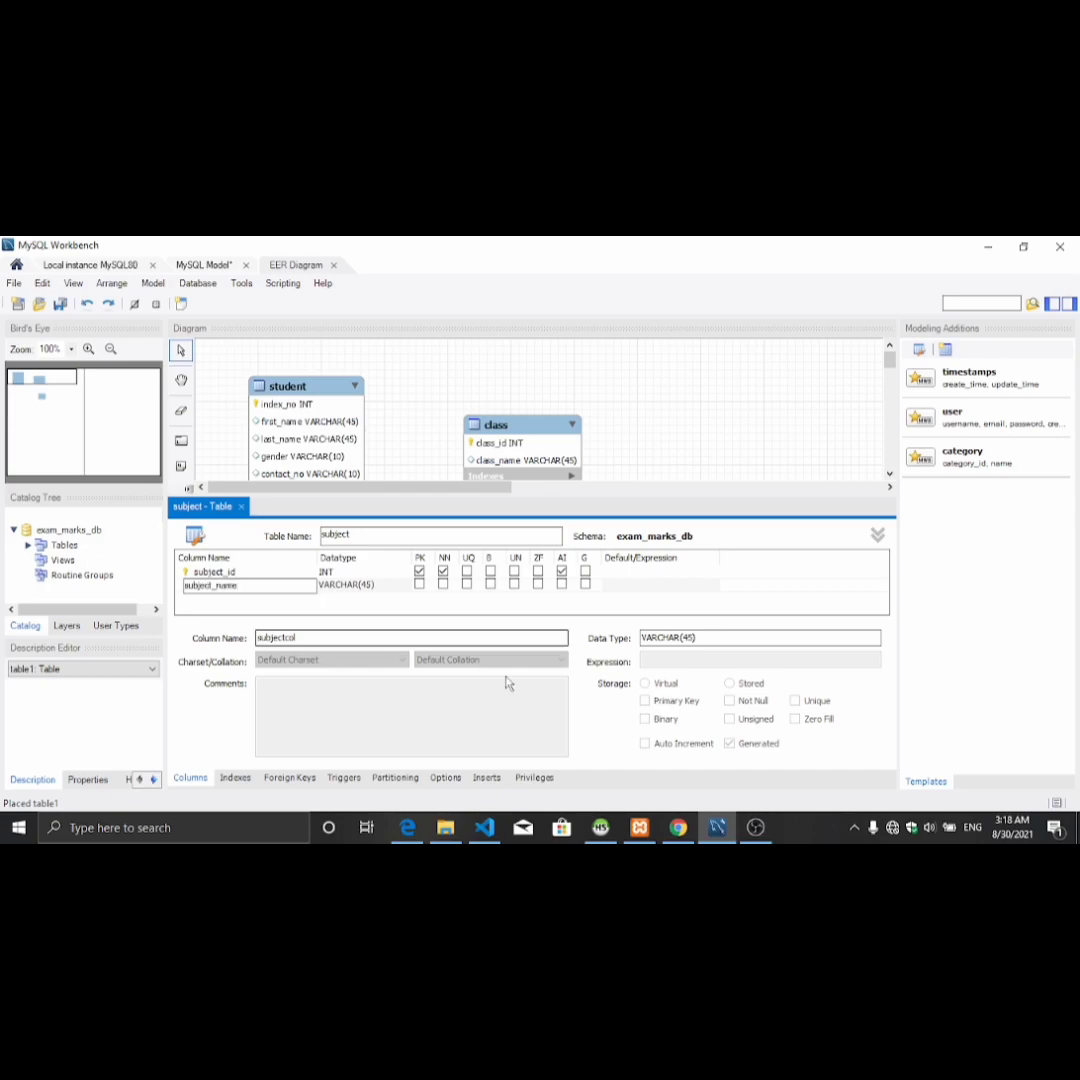
pyautogui.click(679, 828)
pyautogui.click(717, 827)
# Step: Close the subject table editor and move the subject table to the right of the class table
pyautogui.click(242, 507)
pyautogui.moveTo(598, 630); pyautogui.dragTo(740, 466)
pyautogui.click(672, 518)
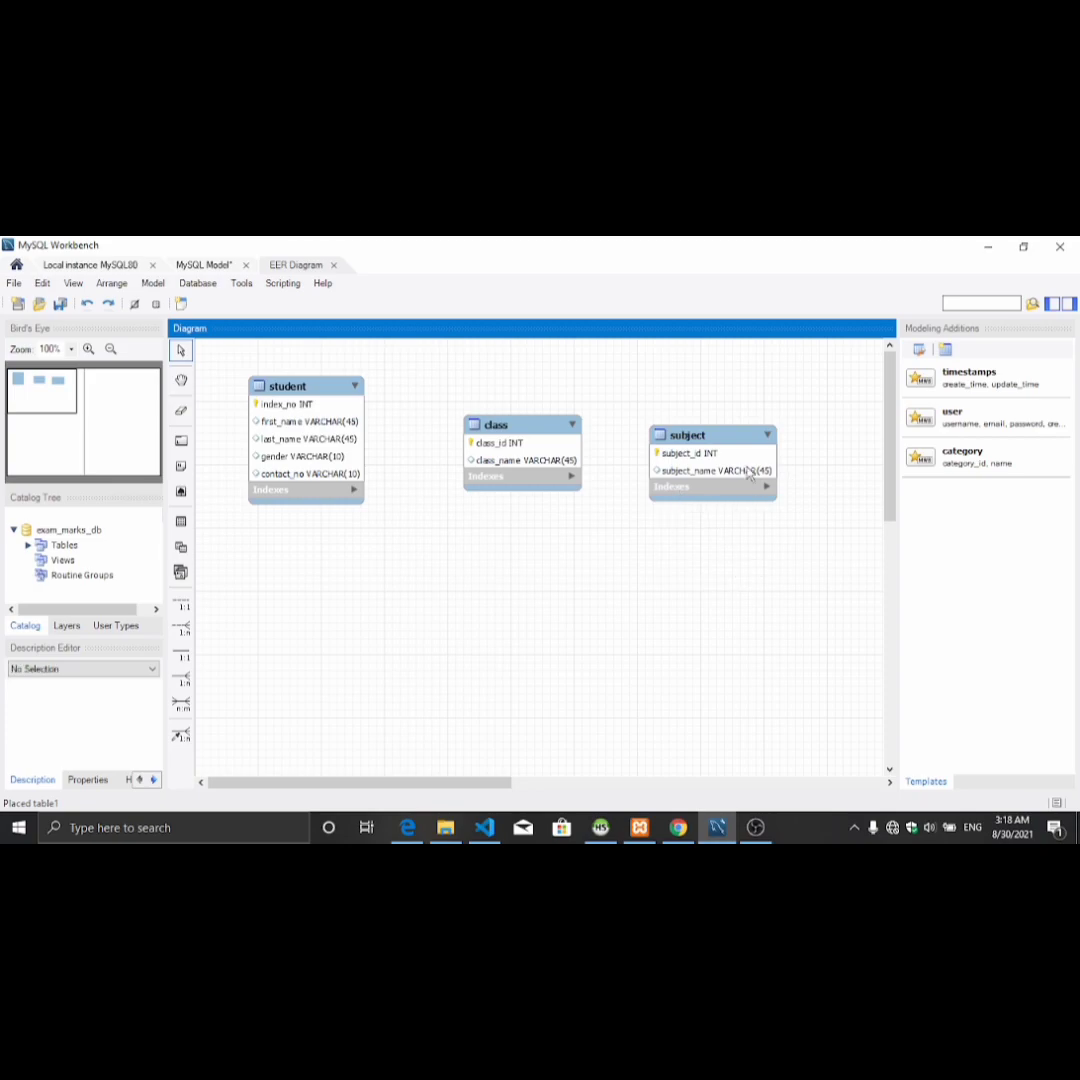
# Step: Check requirement 05 in Chrome, then place a new table below student in the MySQL Workbench diagram and name it exam_term
pyautogui.click(680, 828)
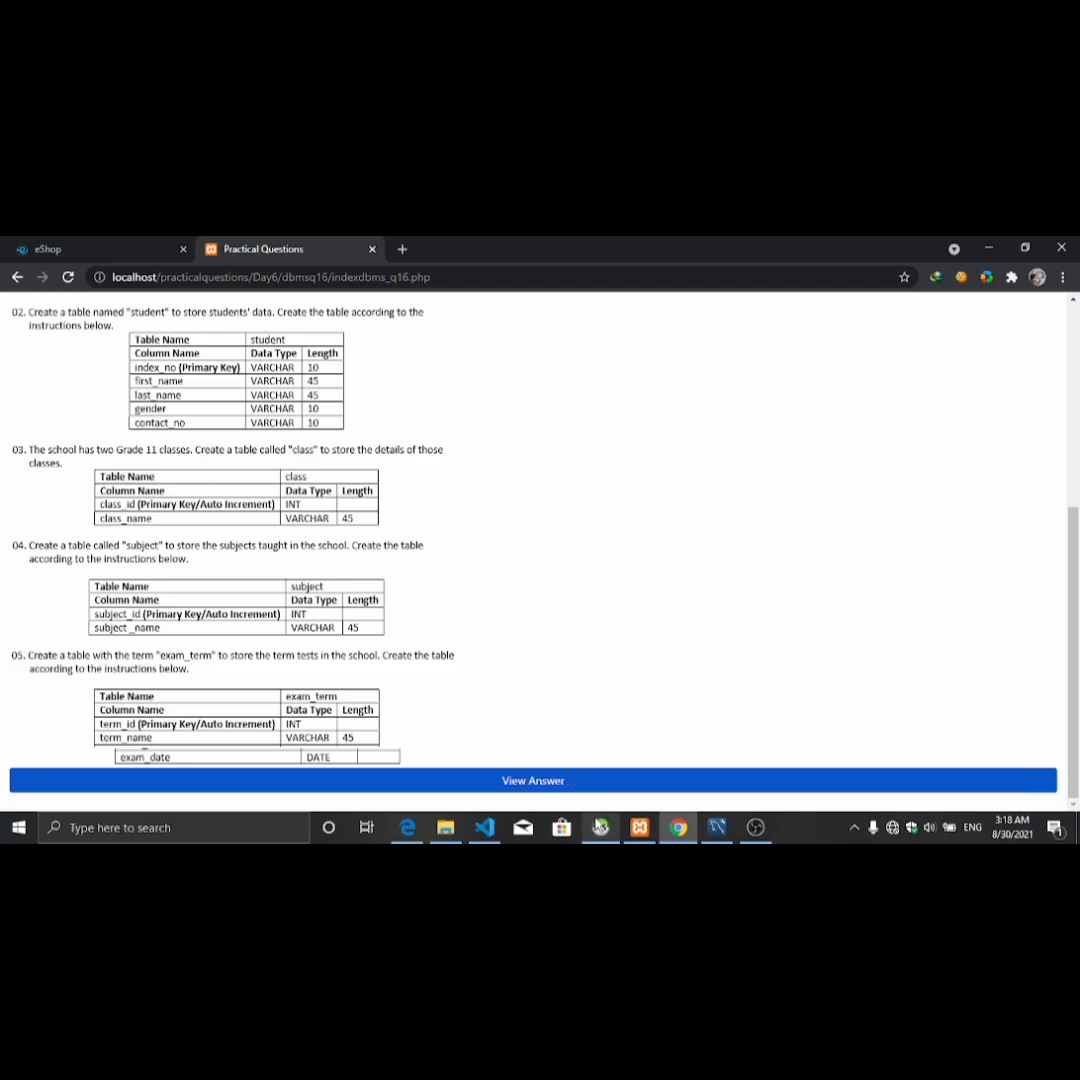
pyautogui.click(716, 828)
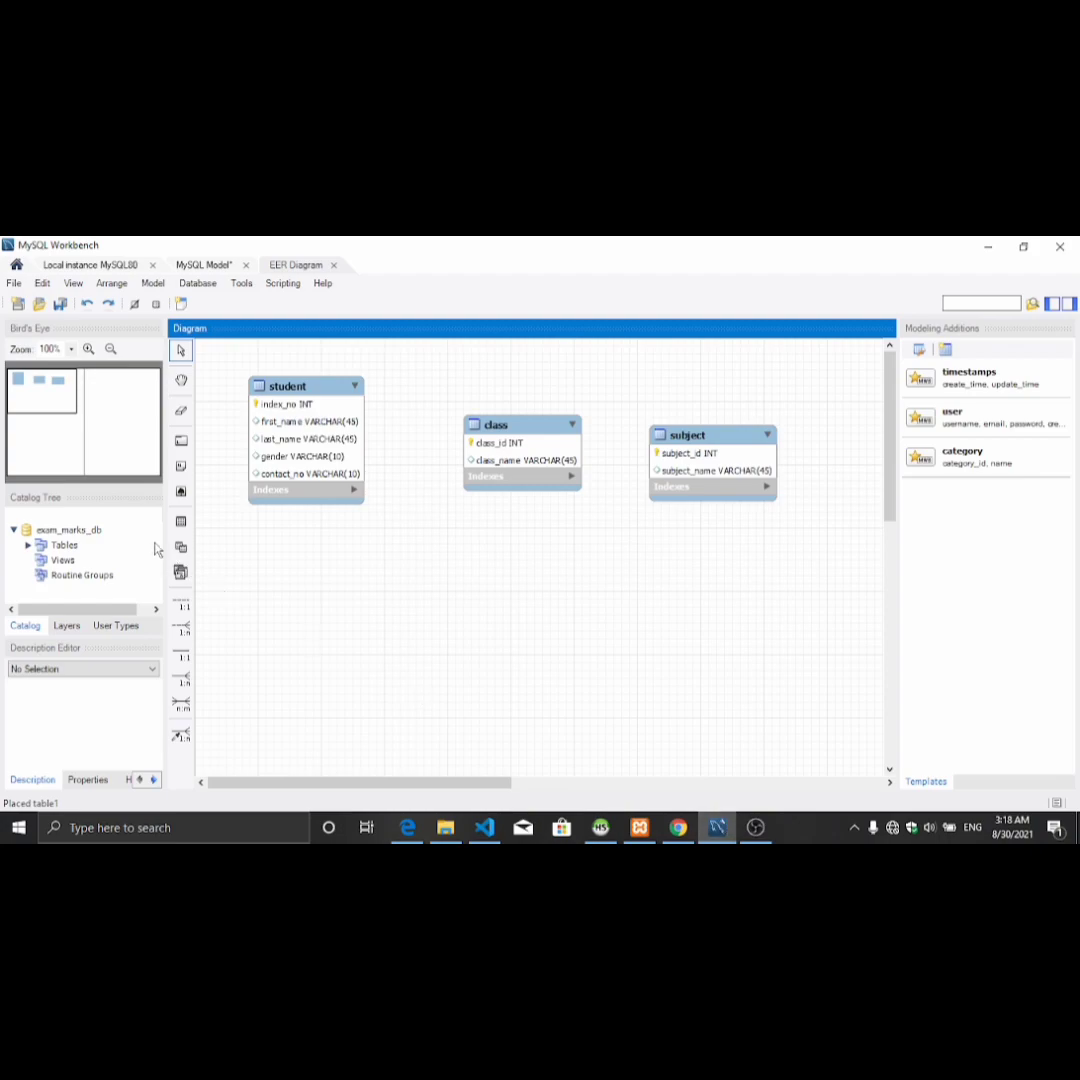
pyautogui.click(364, 628)
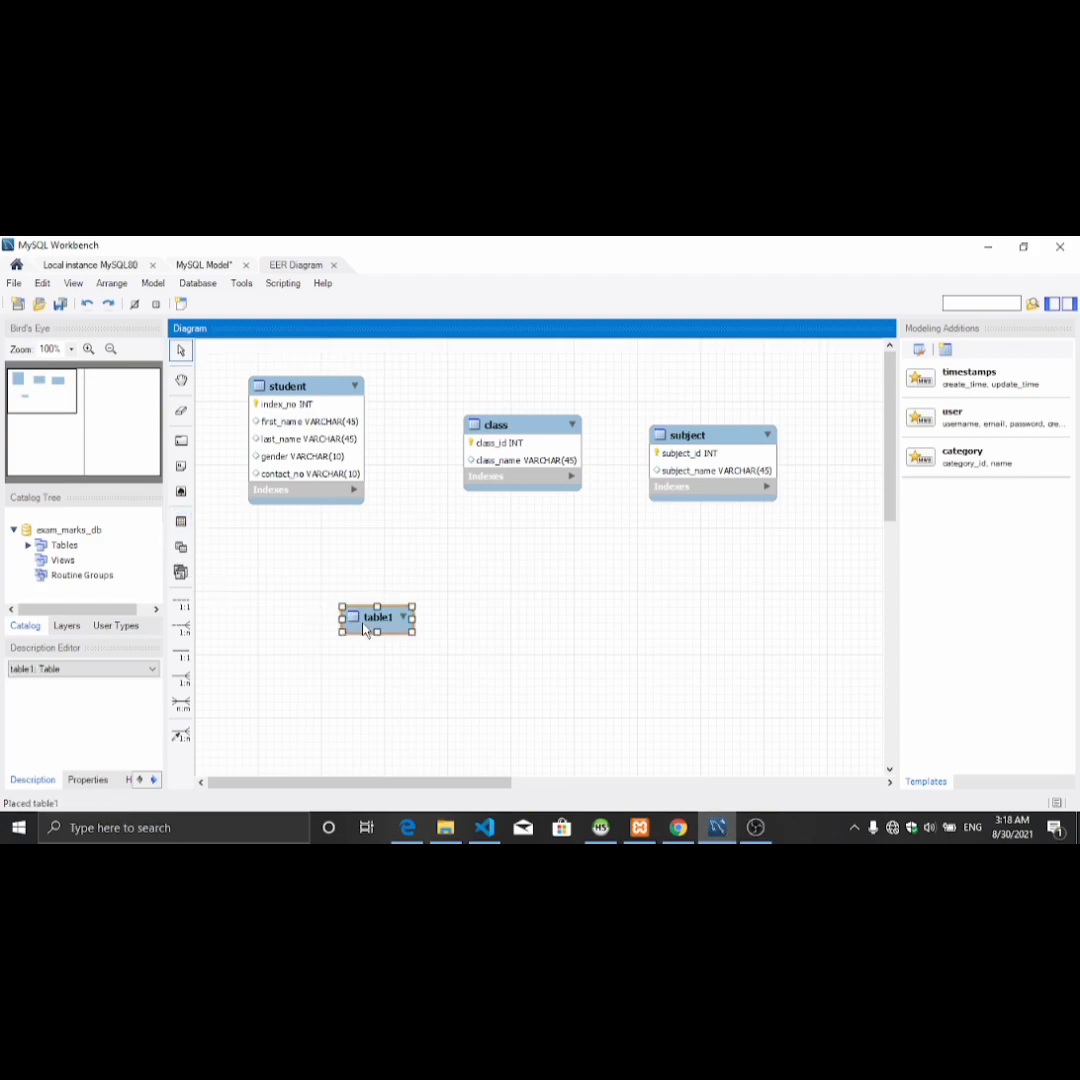
pyautogui.doubleClick(364, 628)
pyautogui.write('exam_term')
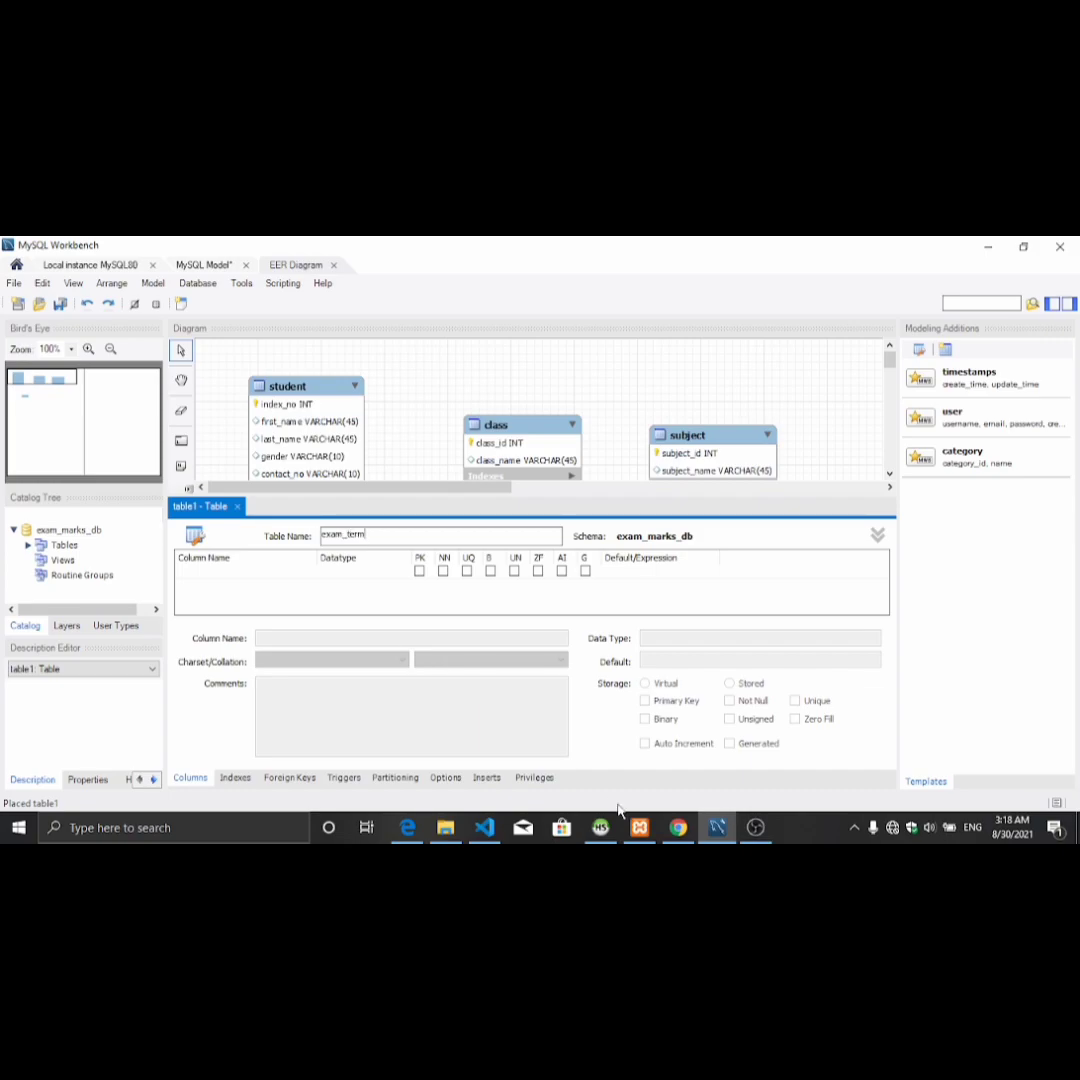
# Step: Check requirement 05 in Chrome, then add a term_id INT column to exam_term in MySQL Workbench as an auto-increment primary key
pyautogui.click(679, 828)
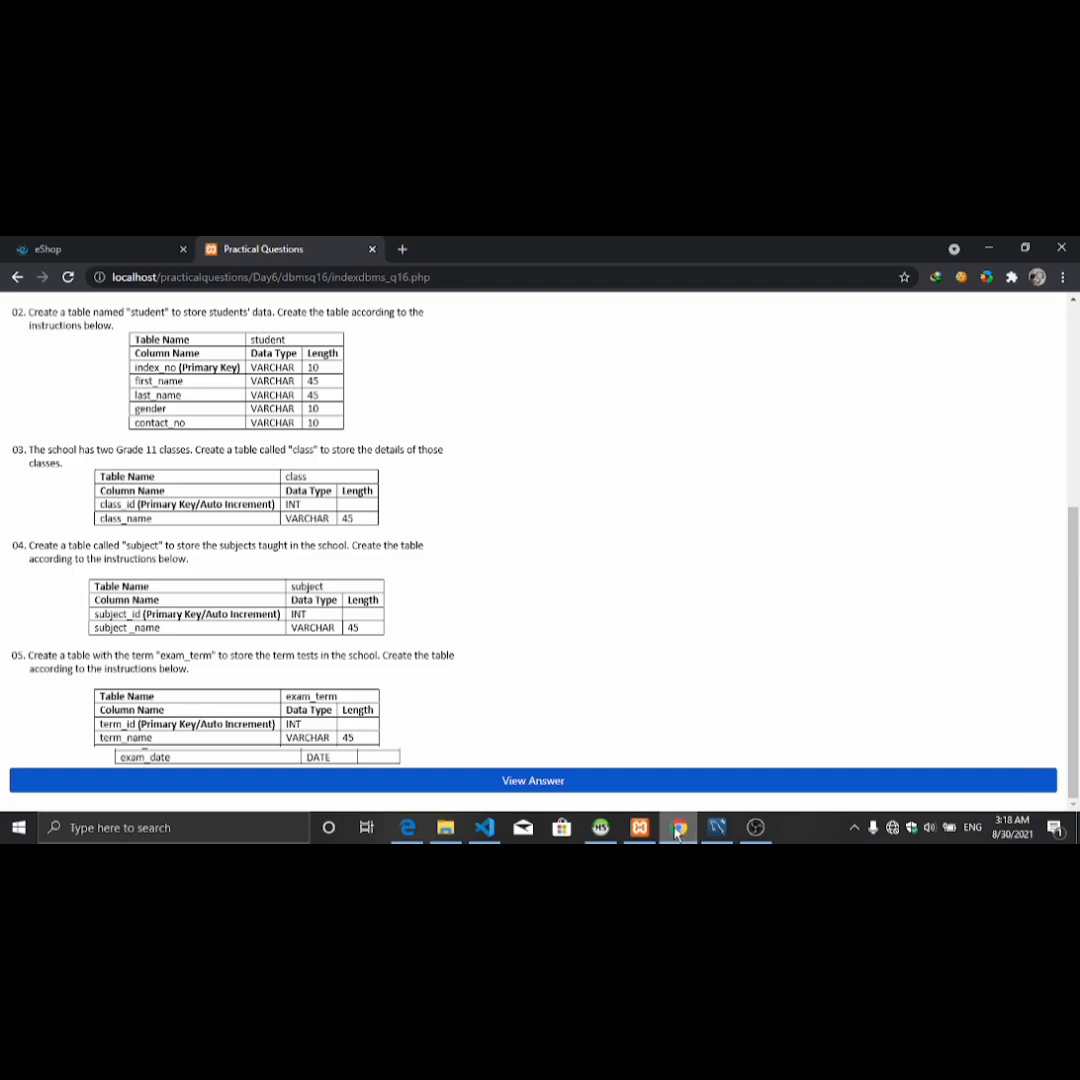
pyautogui.click(717, 829)
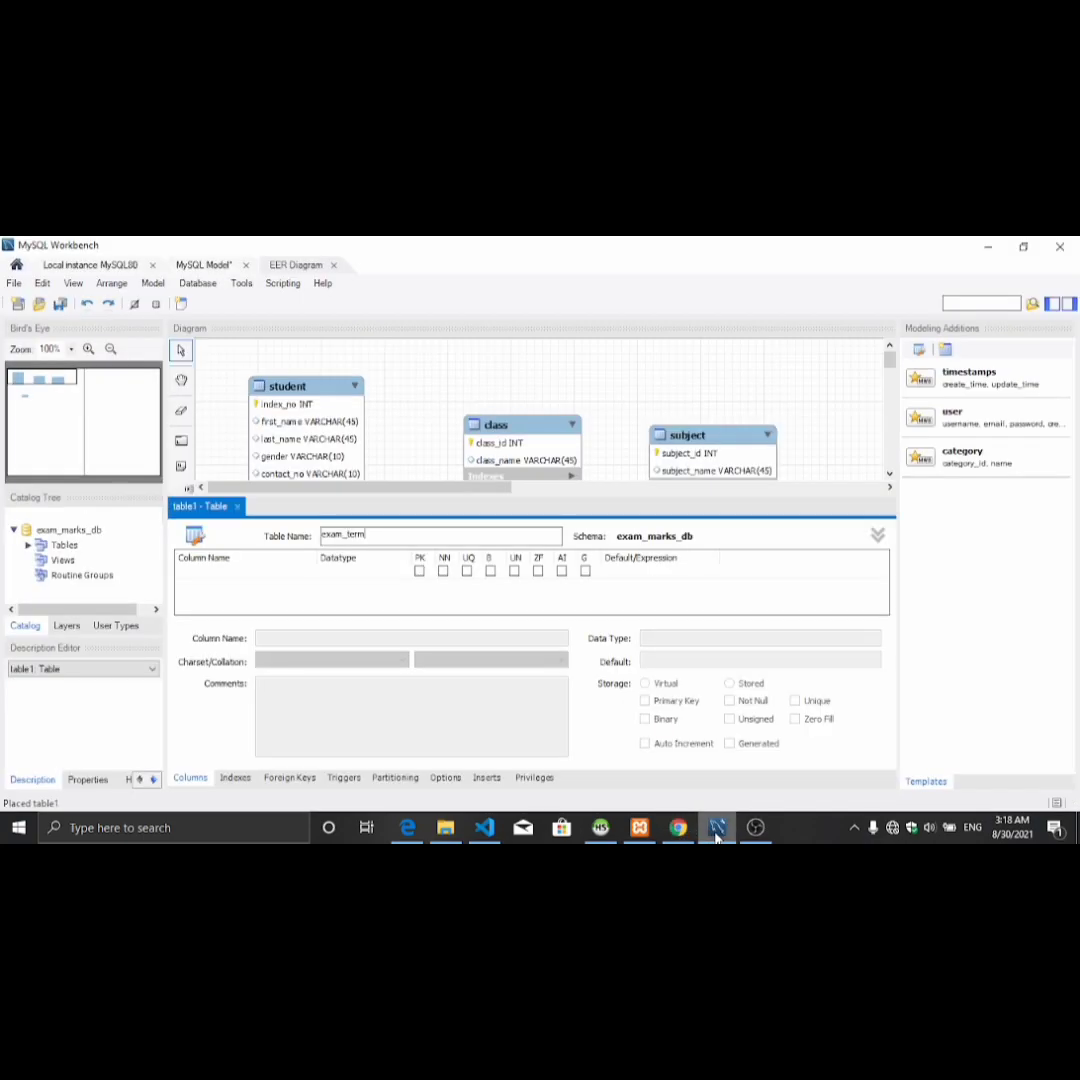
pyautogui.doubleClick(217, 572)
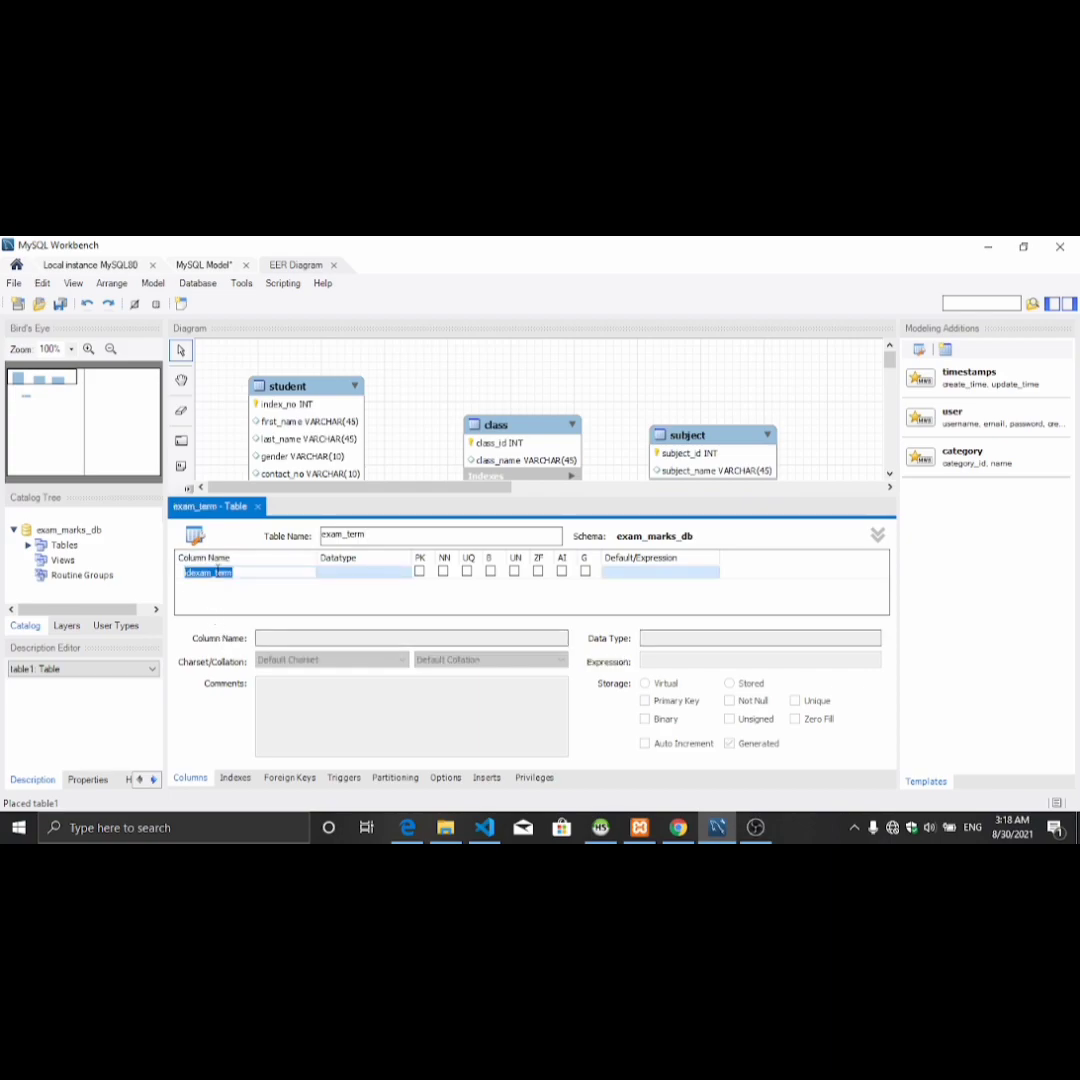
pyautogui.write('id')
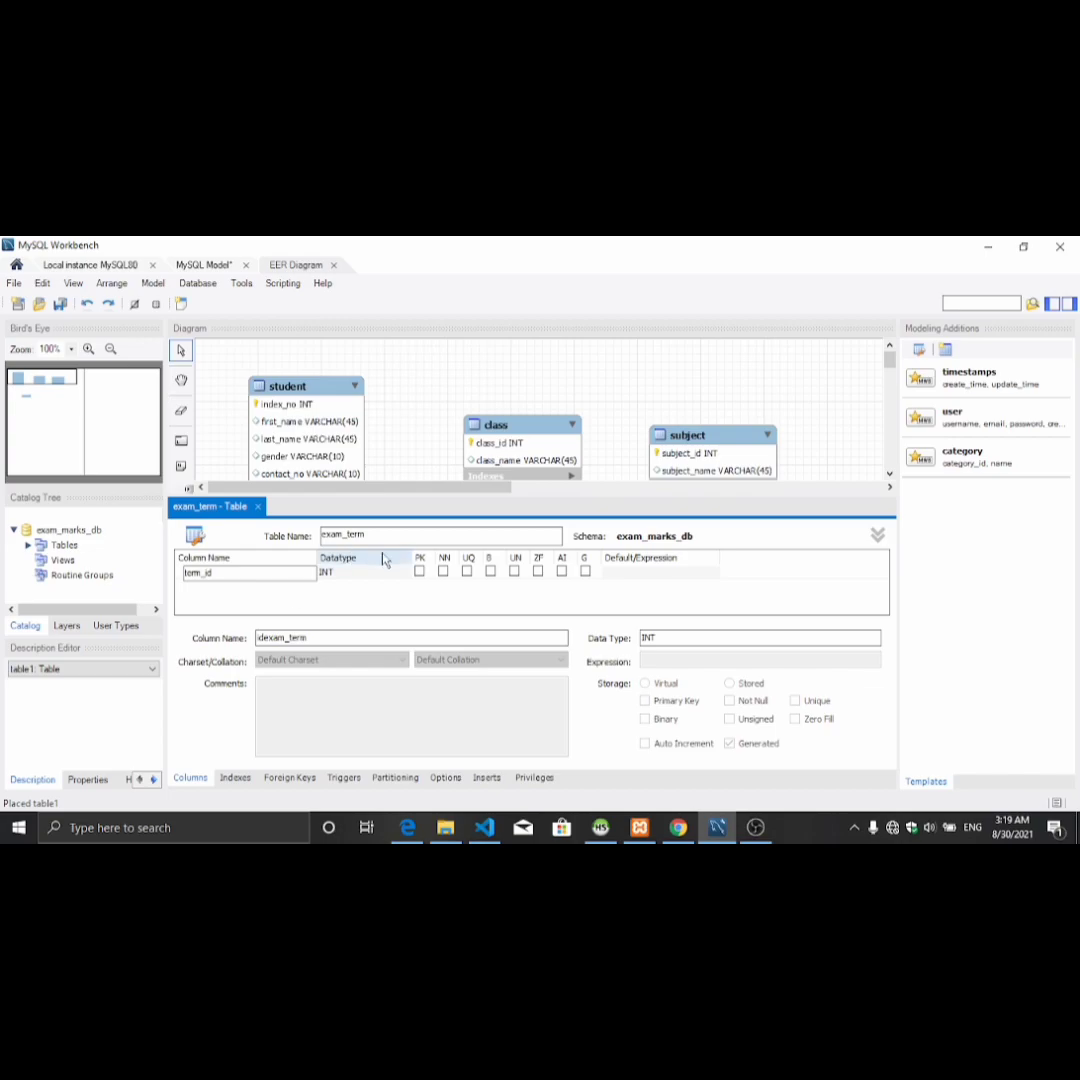
pyautogui.click(558, 578)
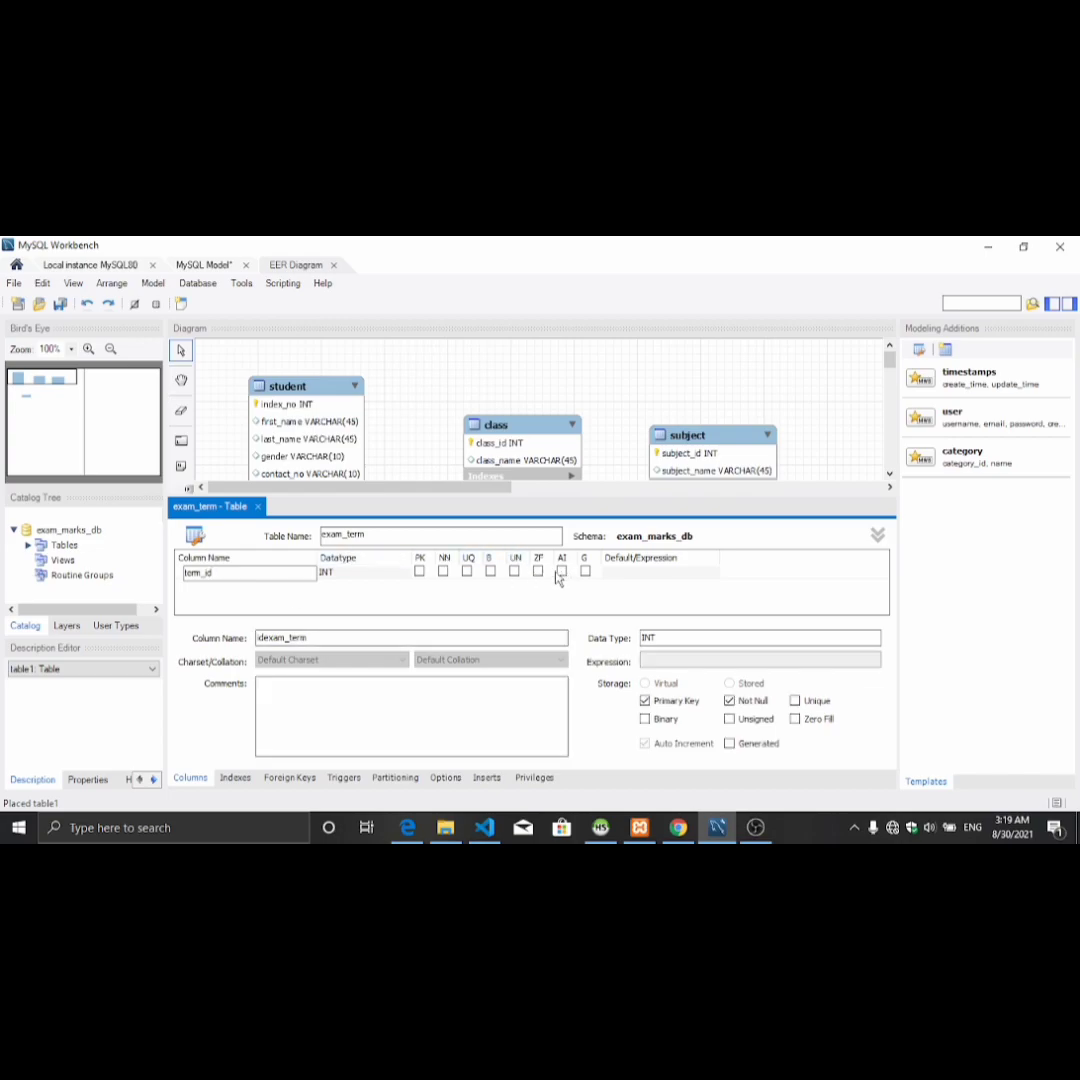
# Step: Add a term_name column of type VARCHAR(45) to the exam_term table
pyautogui.doubleClick(210, 585)
pyautogui.write('ter')
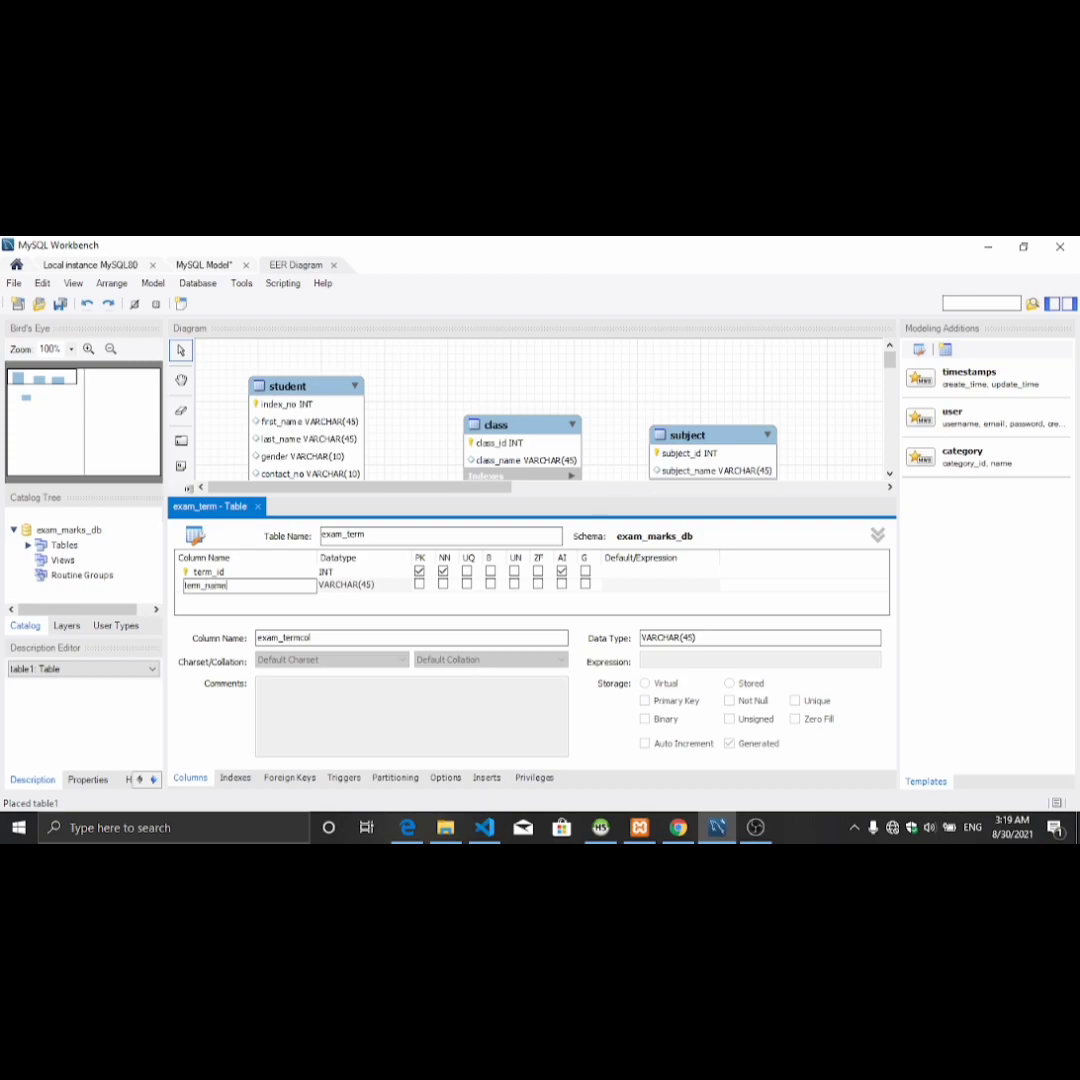
pyautogui.write('m_name')
pyautogui.press('Return')
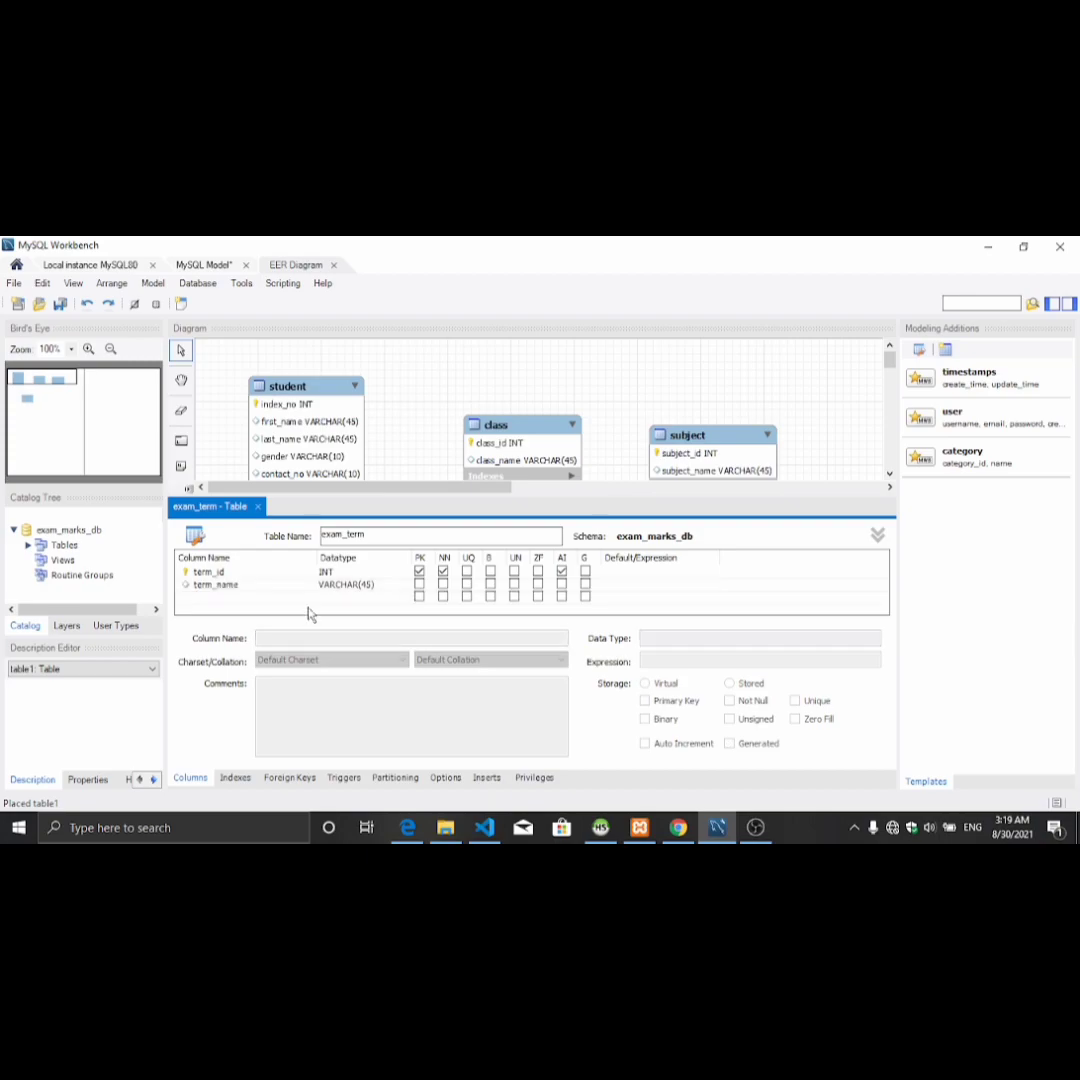
# Step: Check the remaining exam_term column in Chrome, then add an exam_date column of type DATE in MySQL Workbench
pyautogui.click(679, 829)
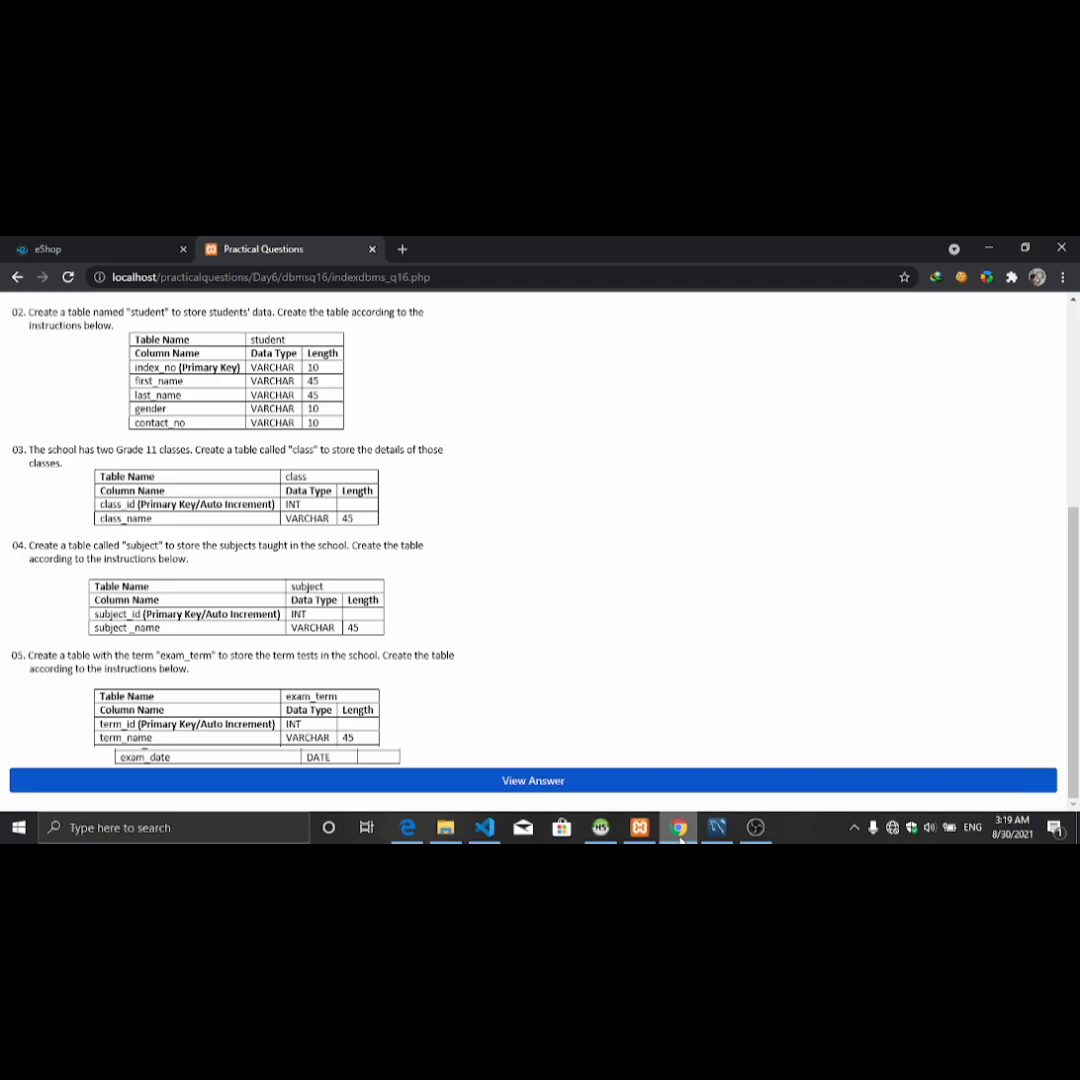
pyautogui.click(720, 832)
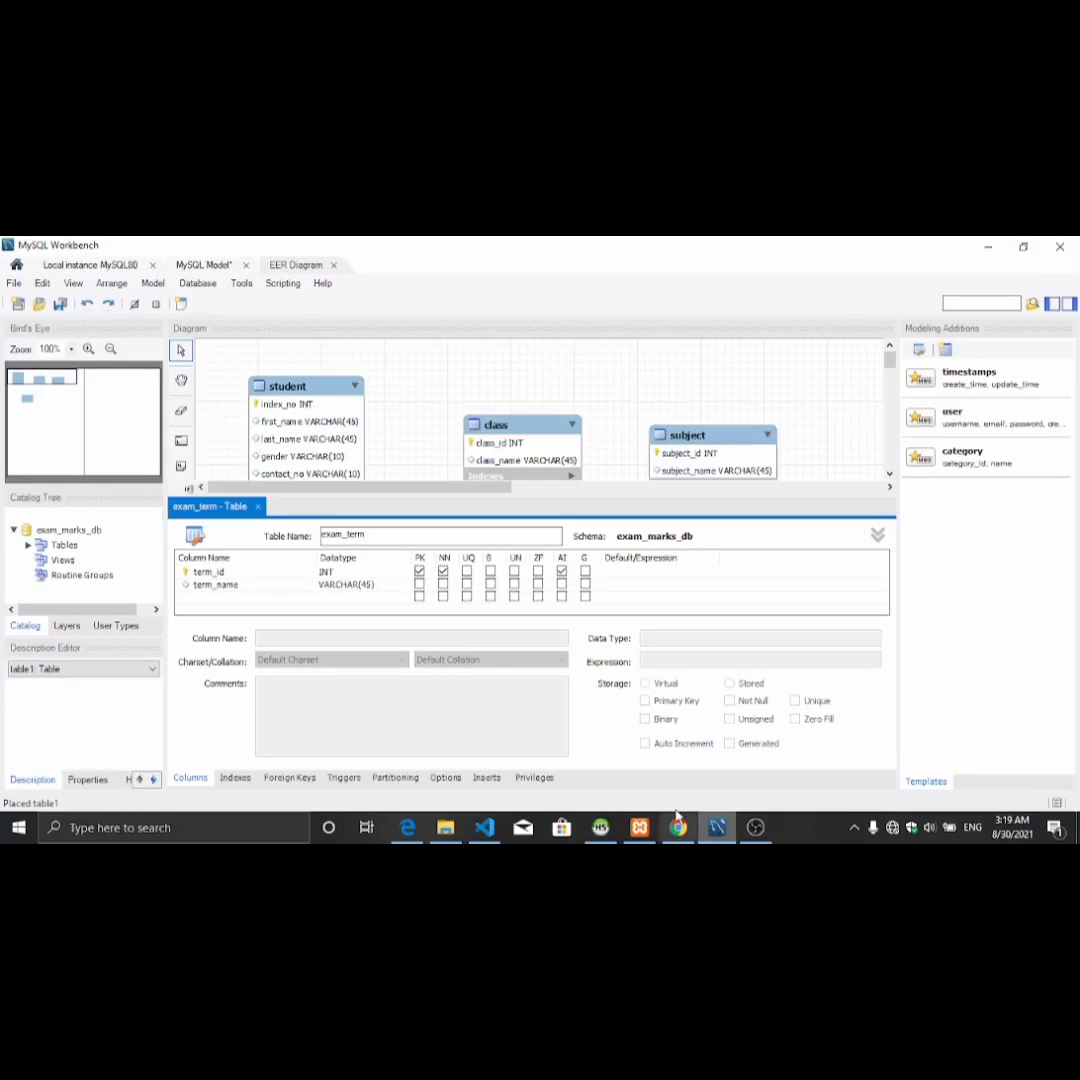
pyautogui.doubleClick(229, 598)
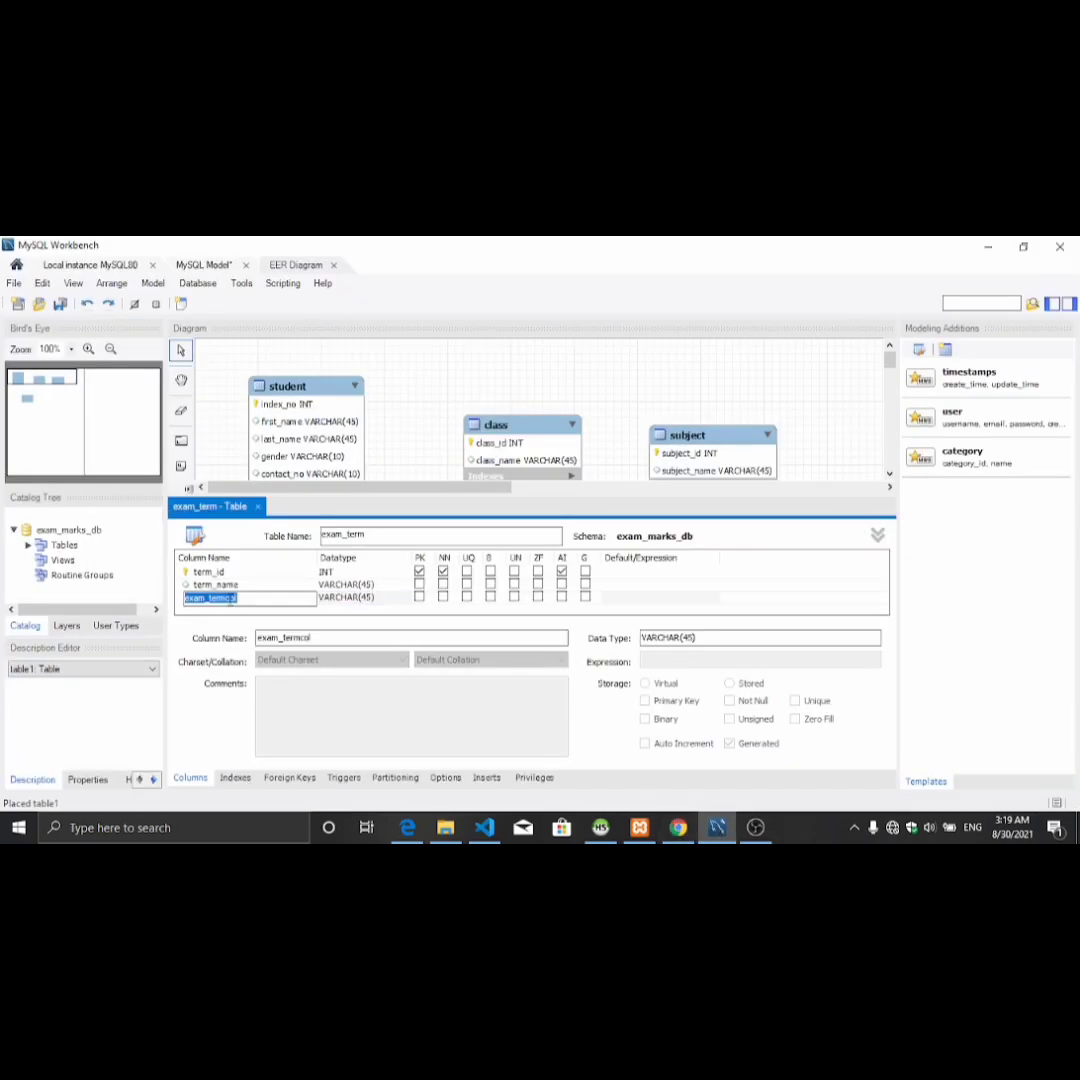
pyautogui.write('exam_date')
pyautogui.press('Tab')
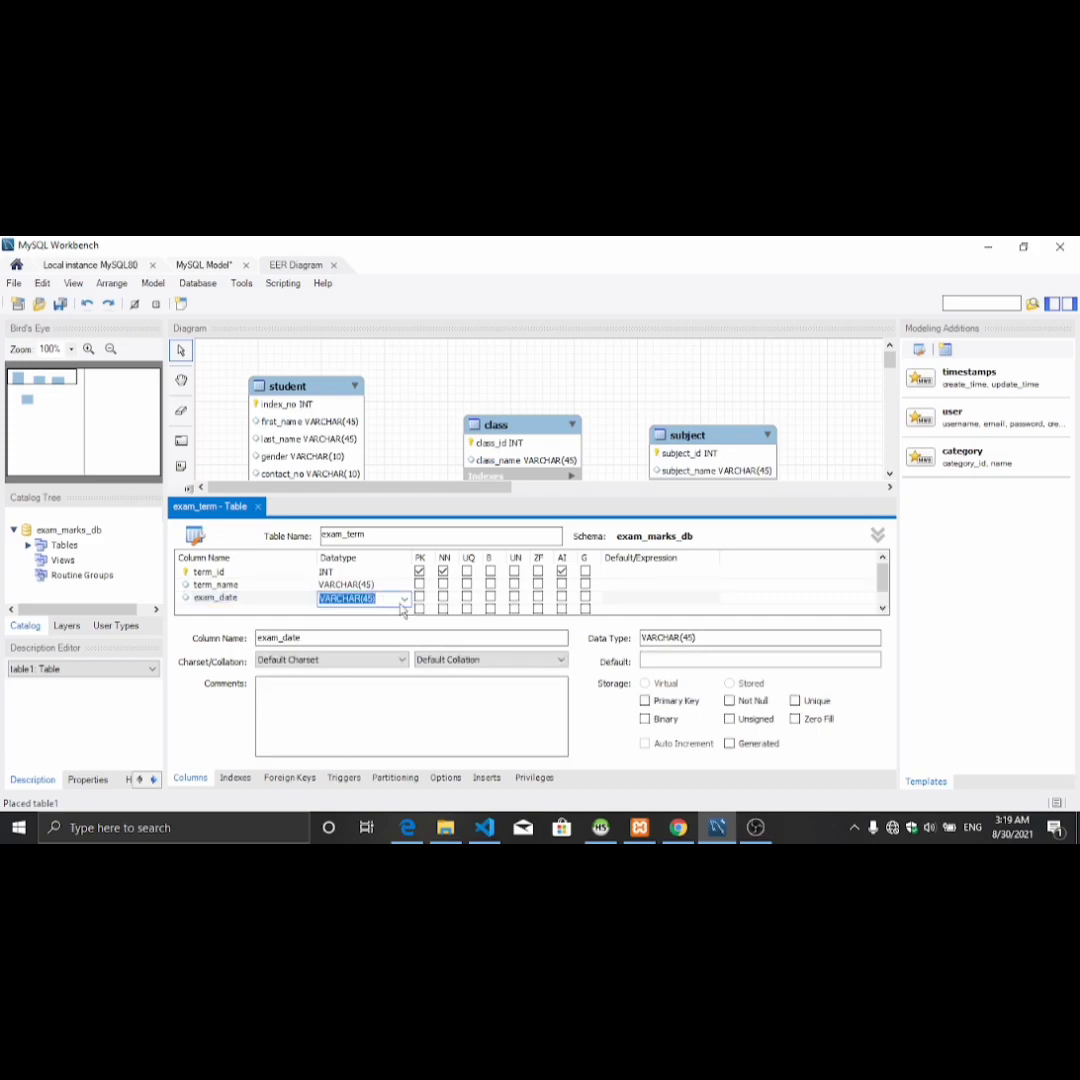
pyautogui.click(403, 600)
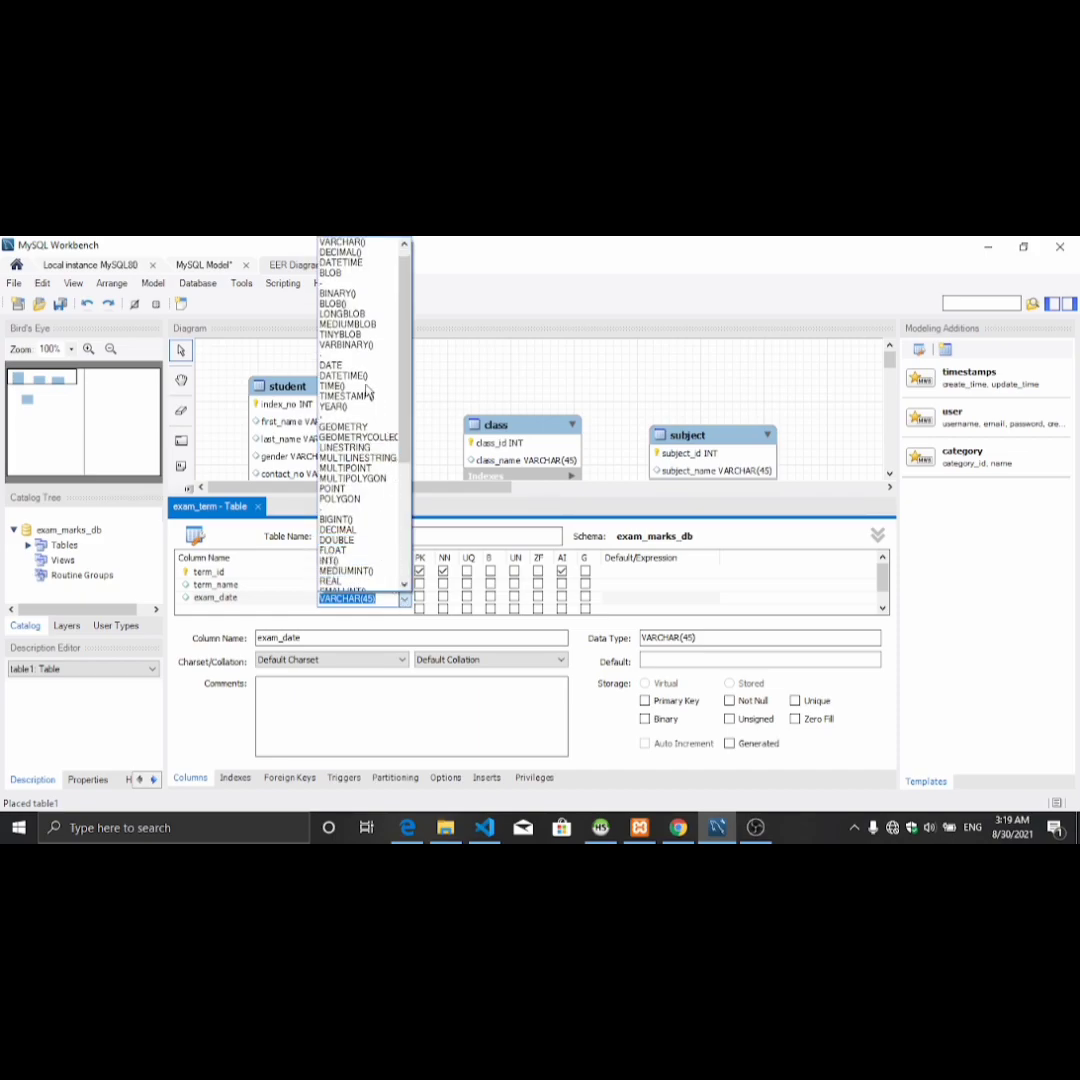
pyautogui.scroll(1, 366, 362)
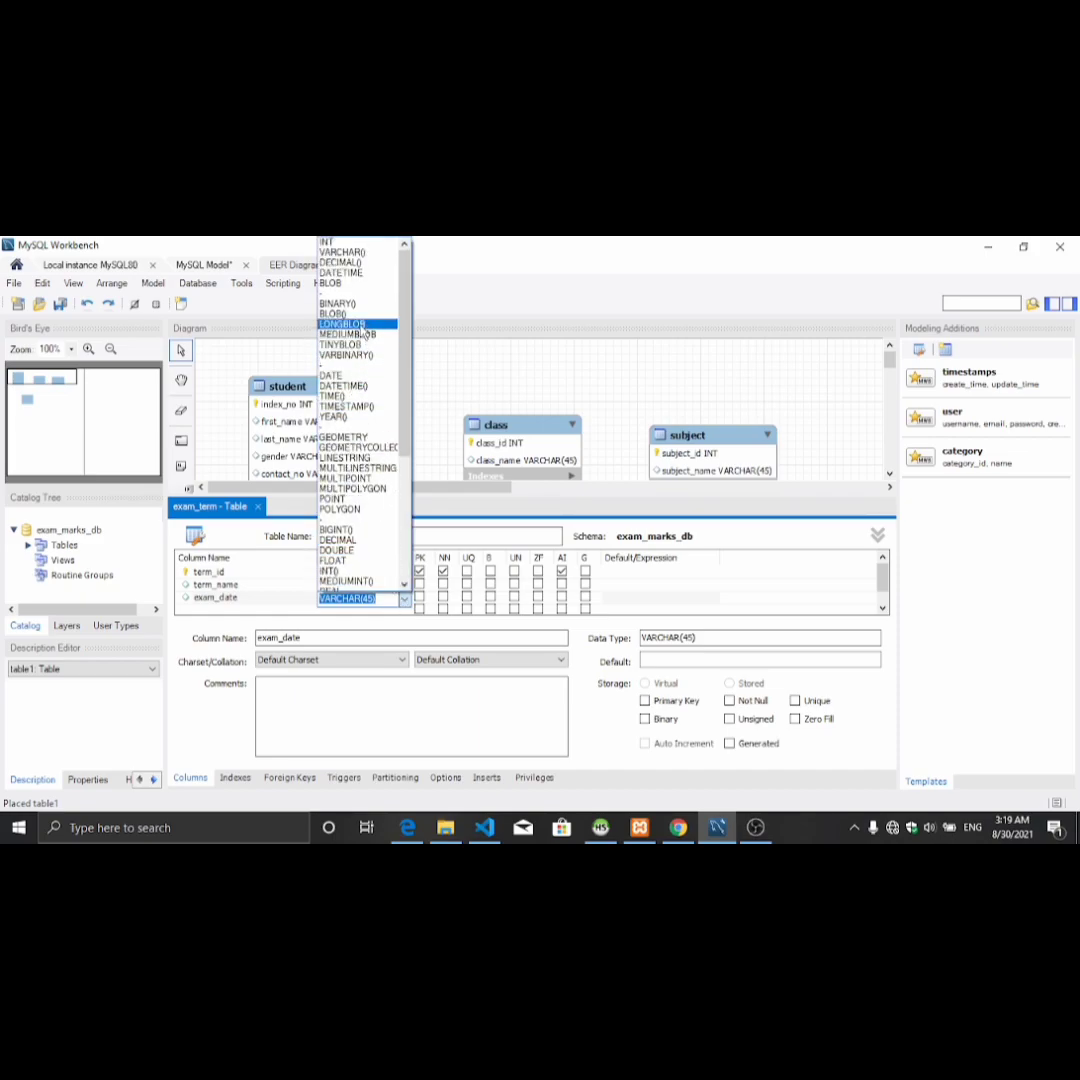
pyautogui.scroll(-4, 370, 400)
pyautogui.scroll(-3, 378, 440)
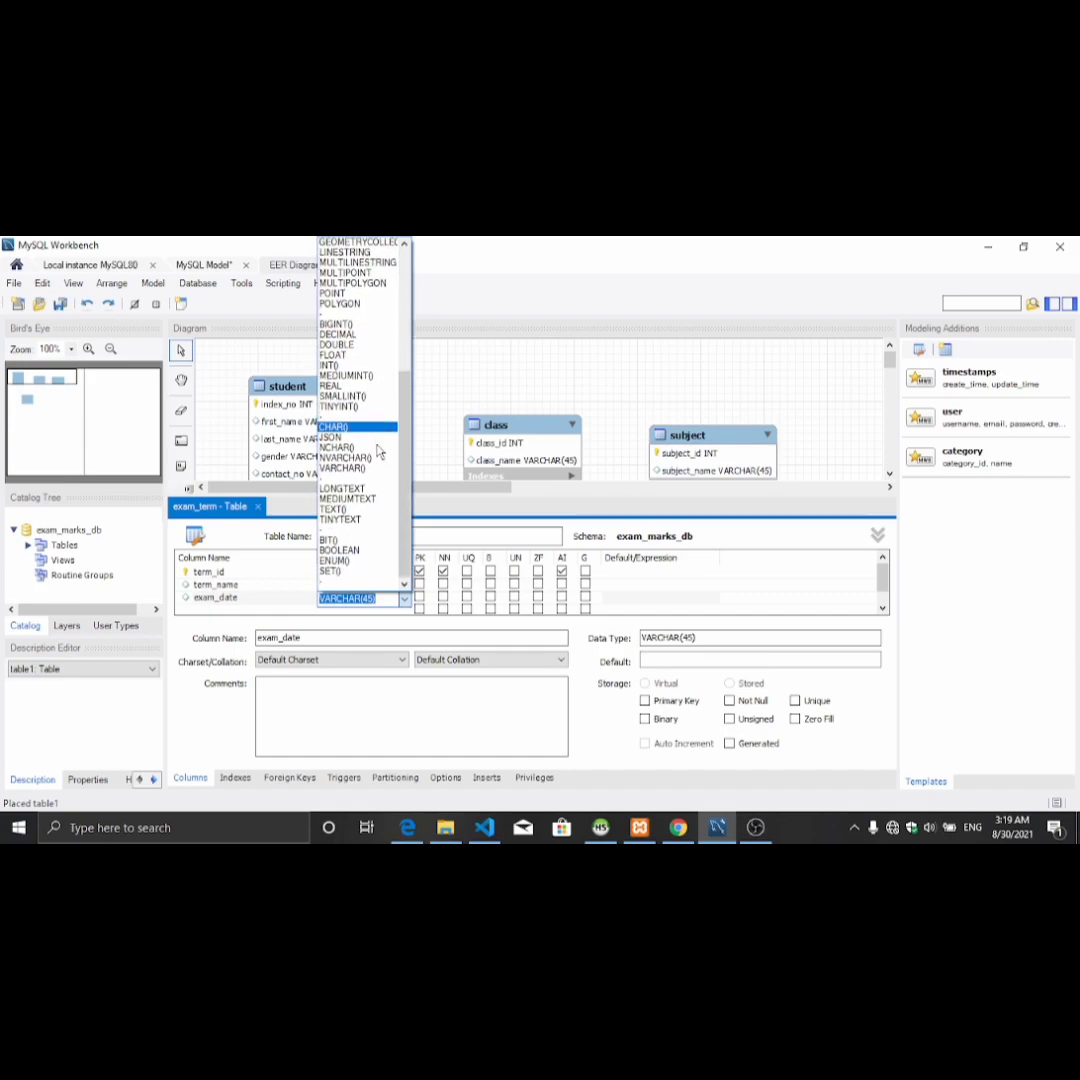
pyautogui.scroll(4, 378, 452)
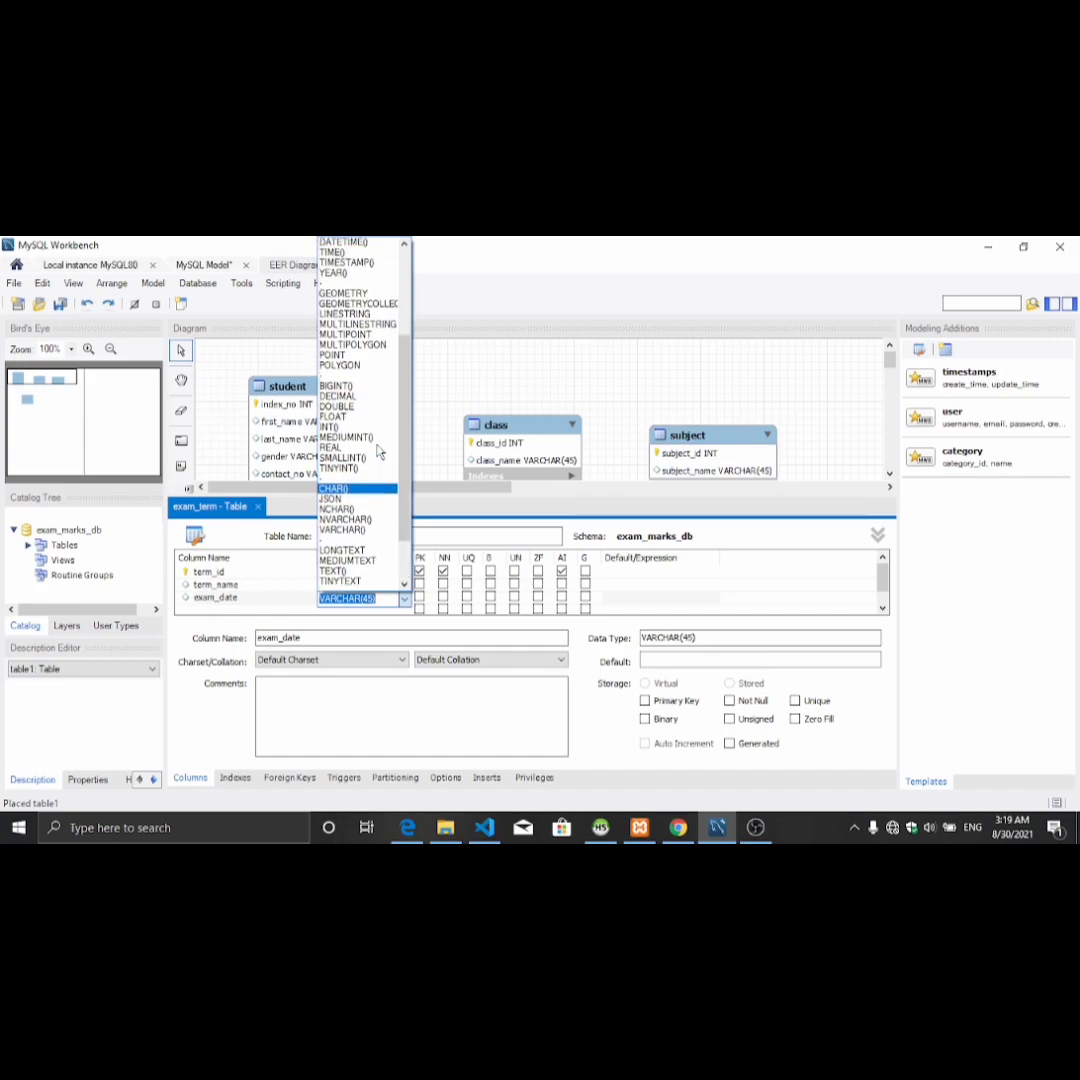
pyautogui.click(330, 293)
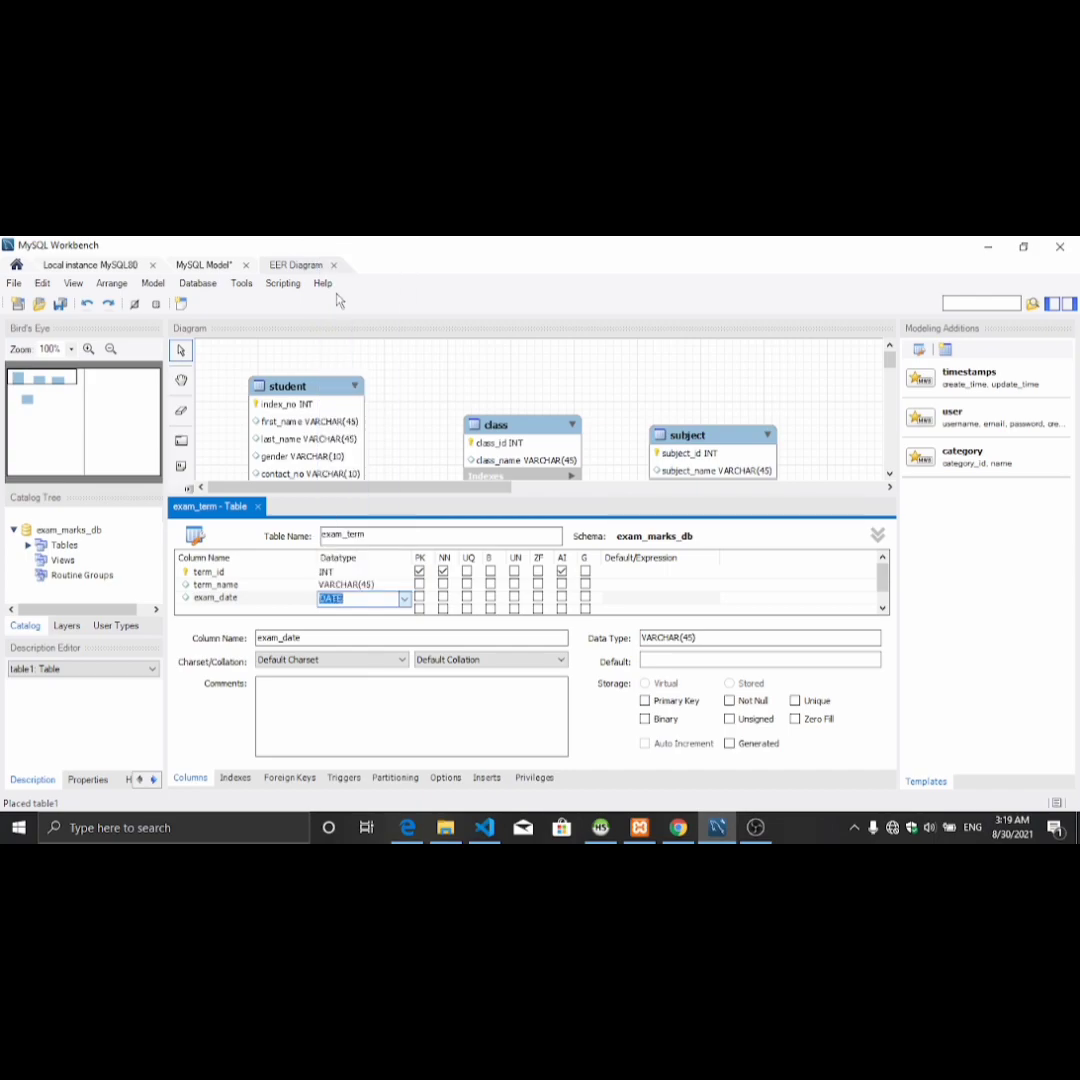
pyautogui.click(297, 612)
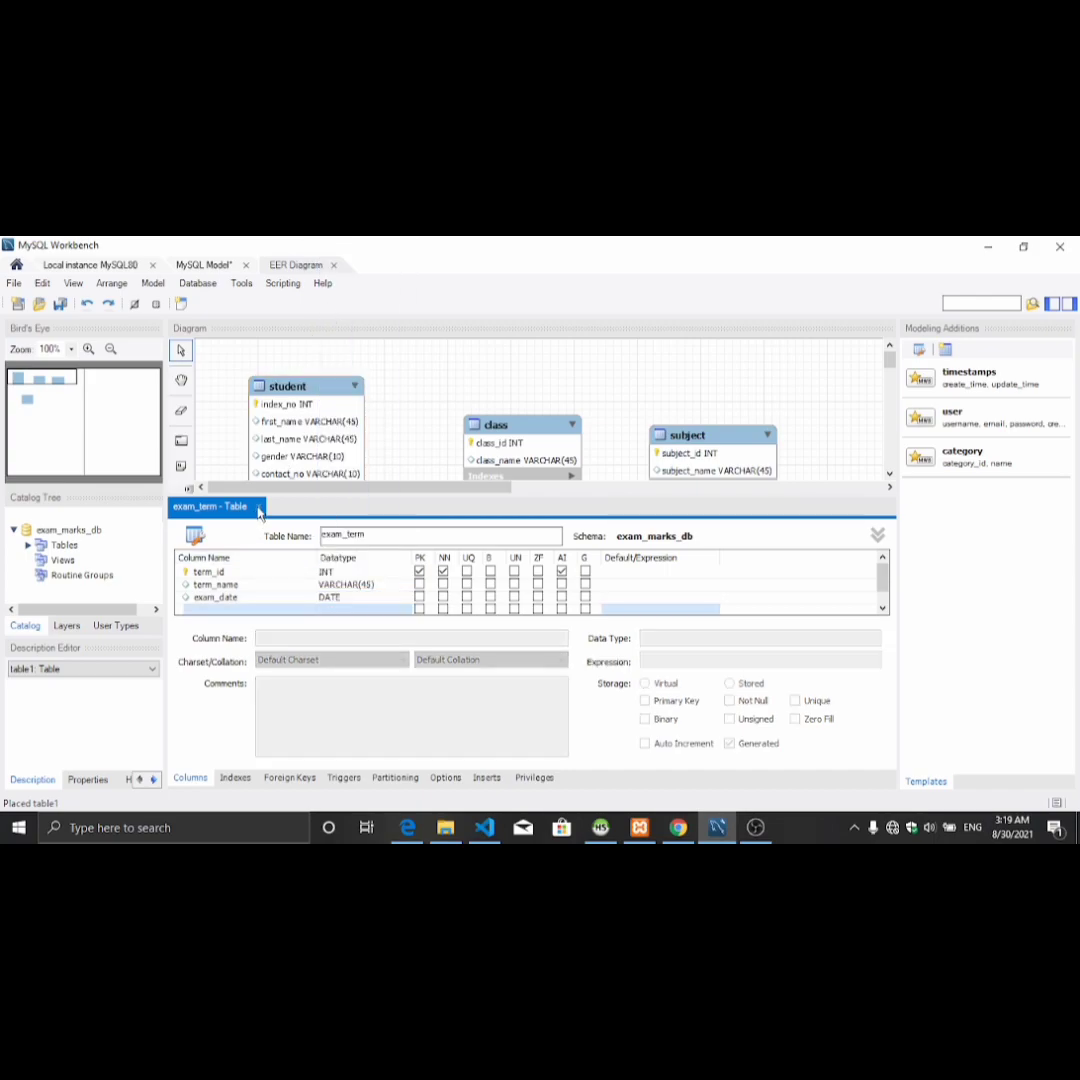
# Step: Close the exam_term editor and move its table below and between student and class, then switch to the question in Chrome
pyautogui.click(257, 506)
pyautogui.moveTo(380, 680); pyautogui.dragTo(415, 625)
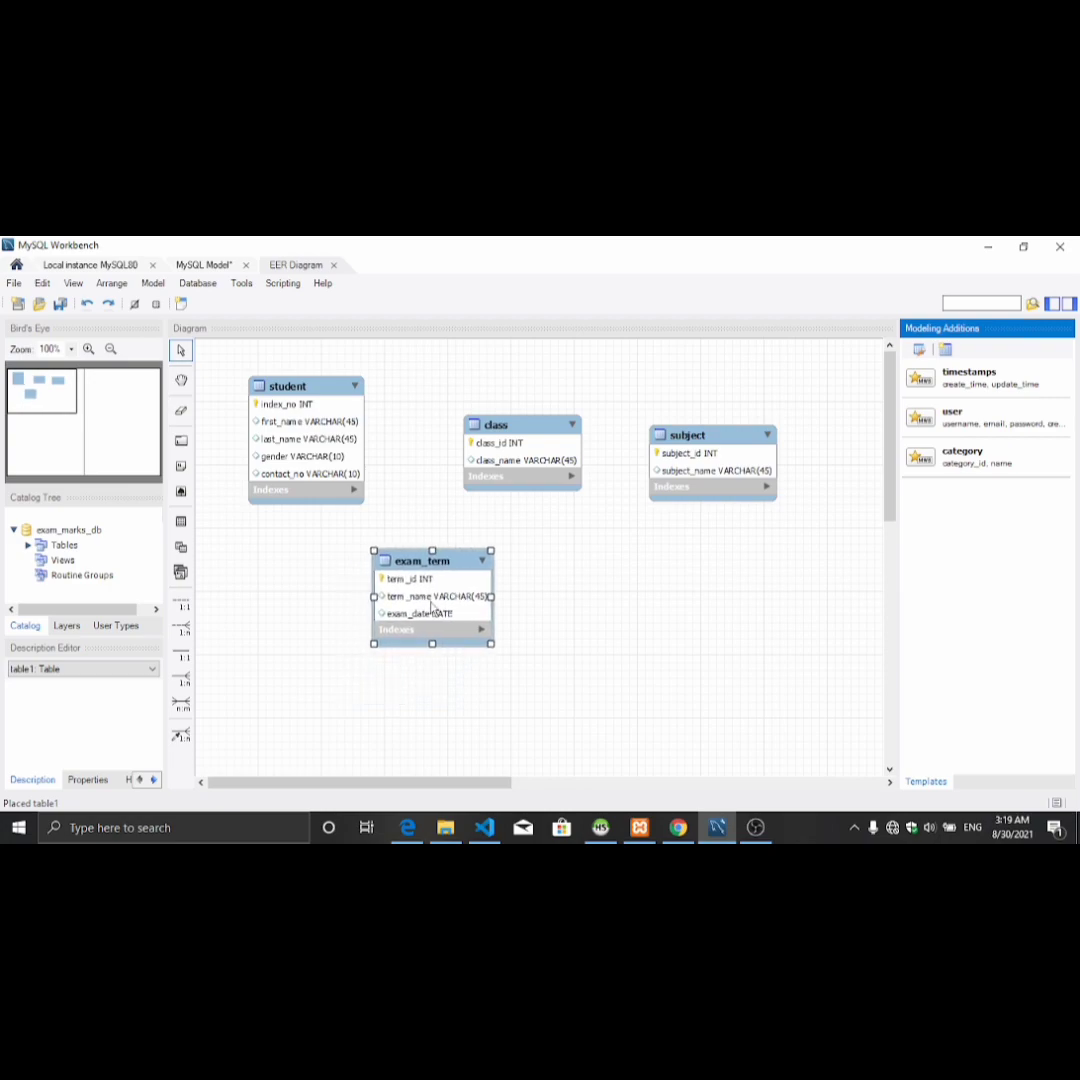
pyautogui.click(434, 656)
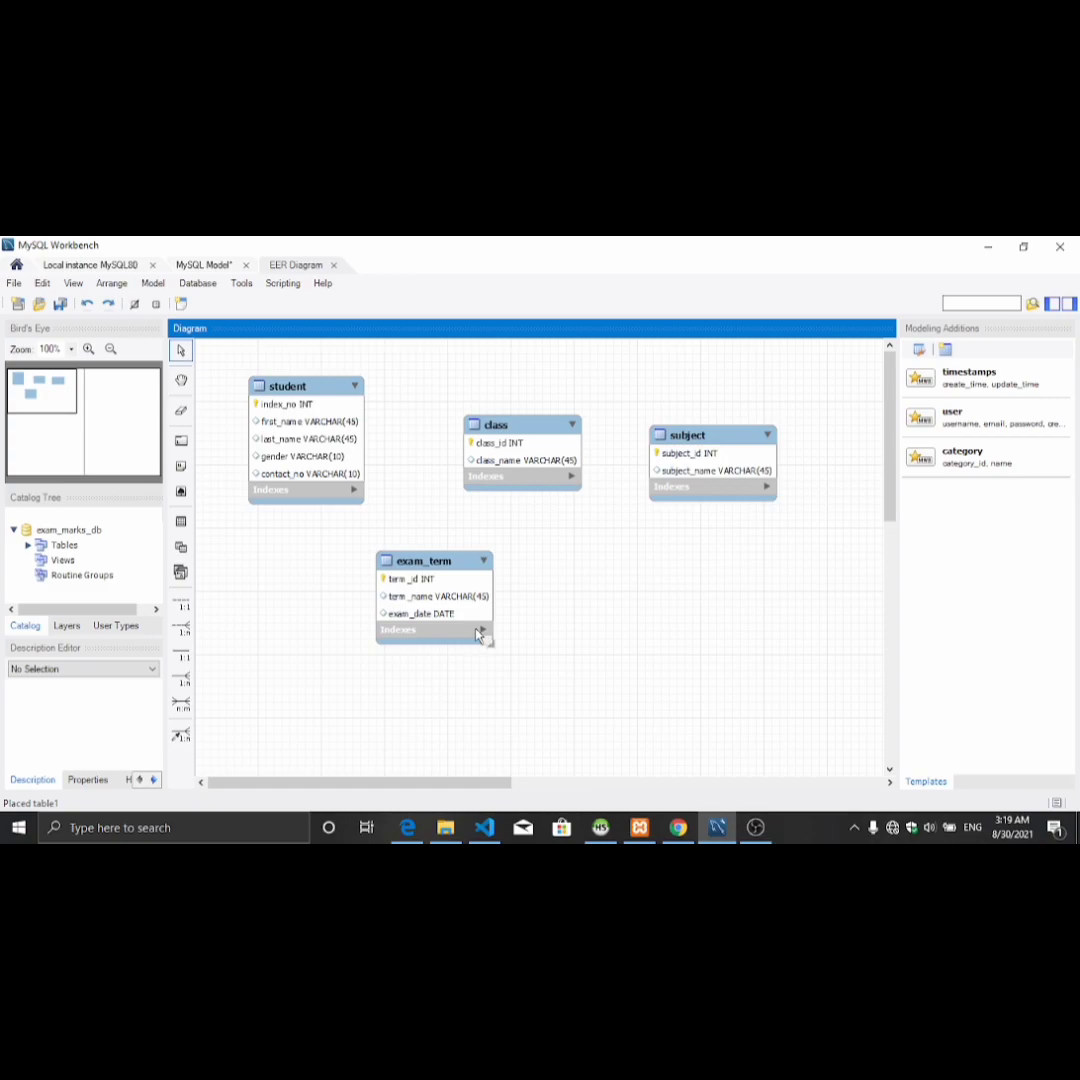
pyautogui.click(684, 827)
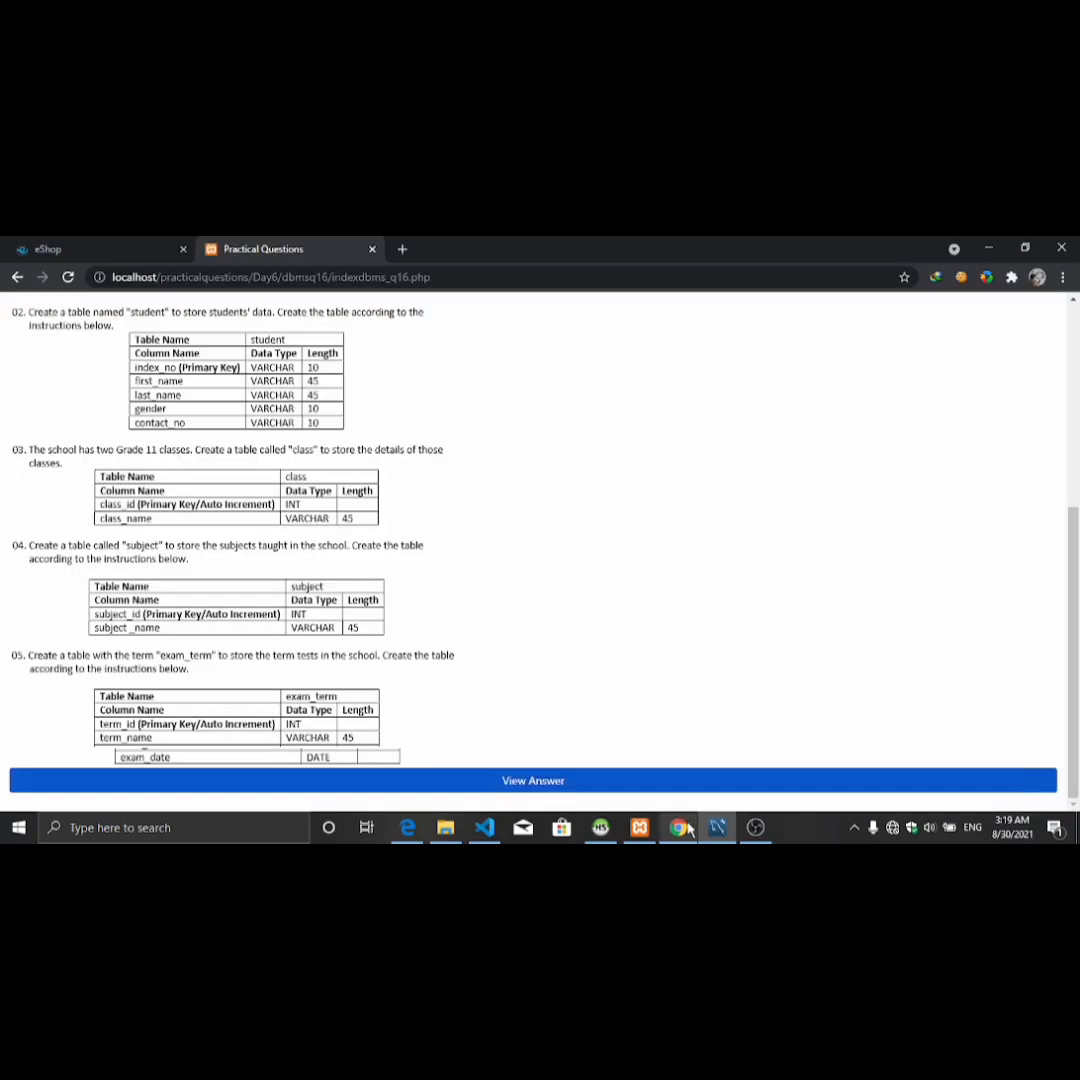